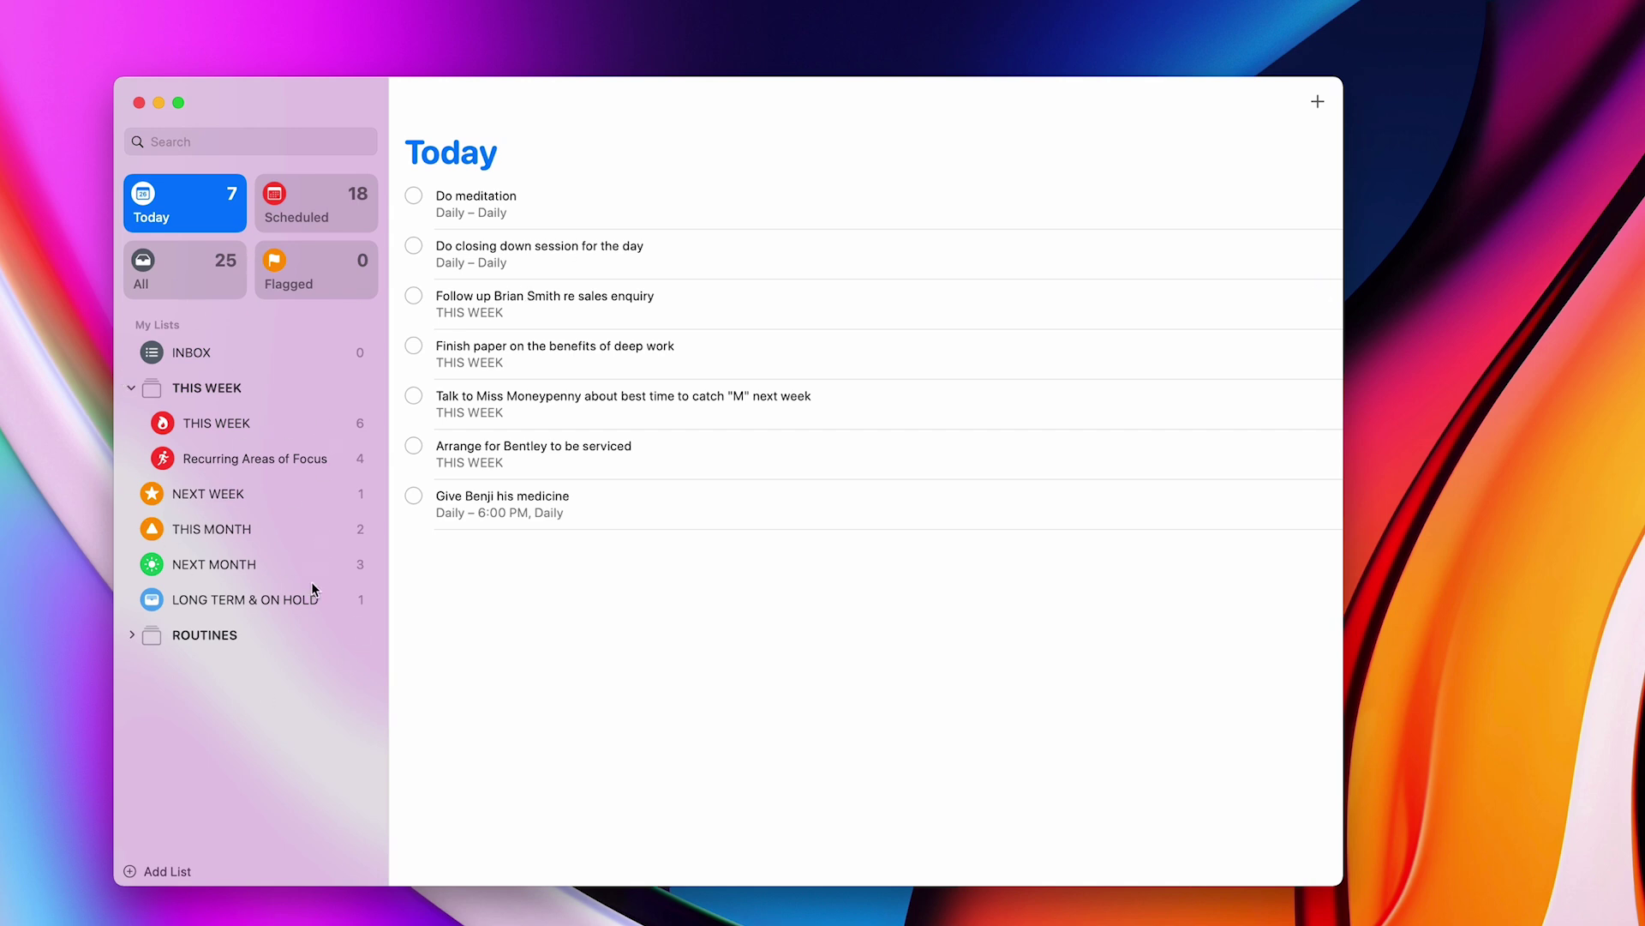
# Collapse the THIS WEEK list group and show the Scheduled view of reminders.
pyautogui.click(132, 387)
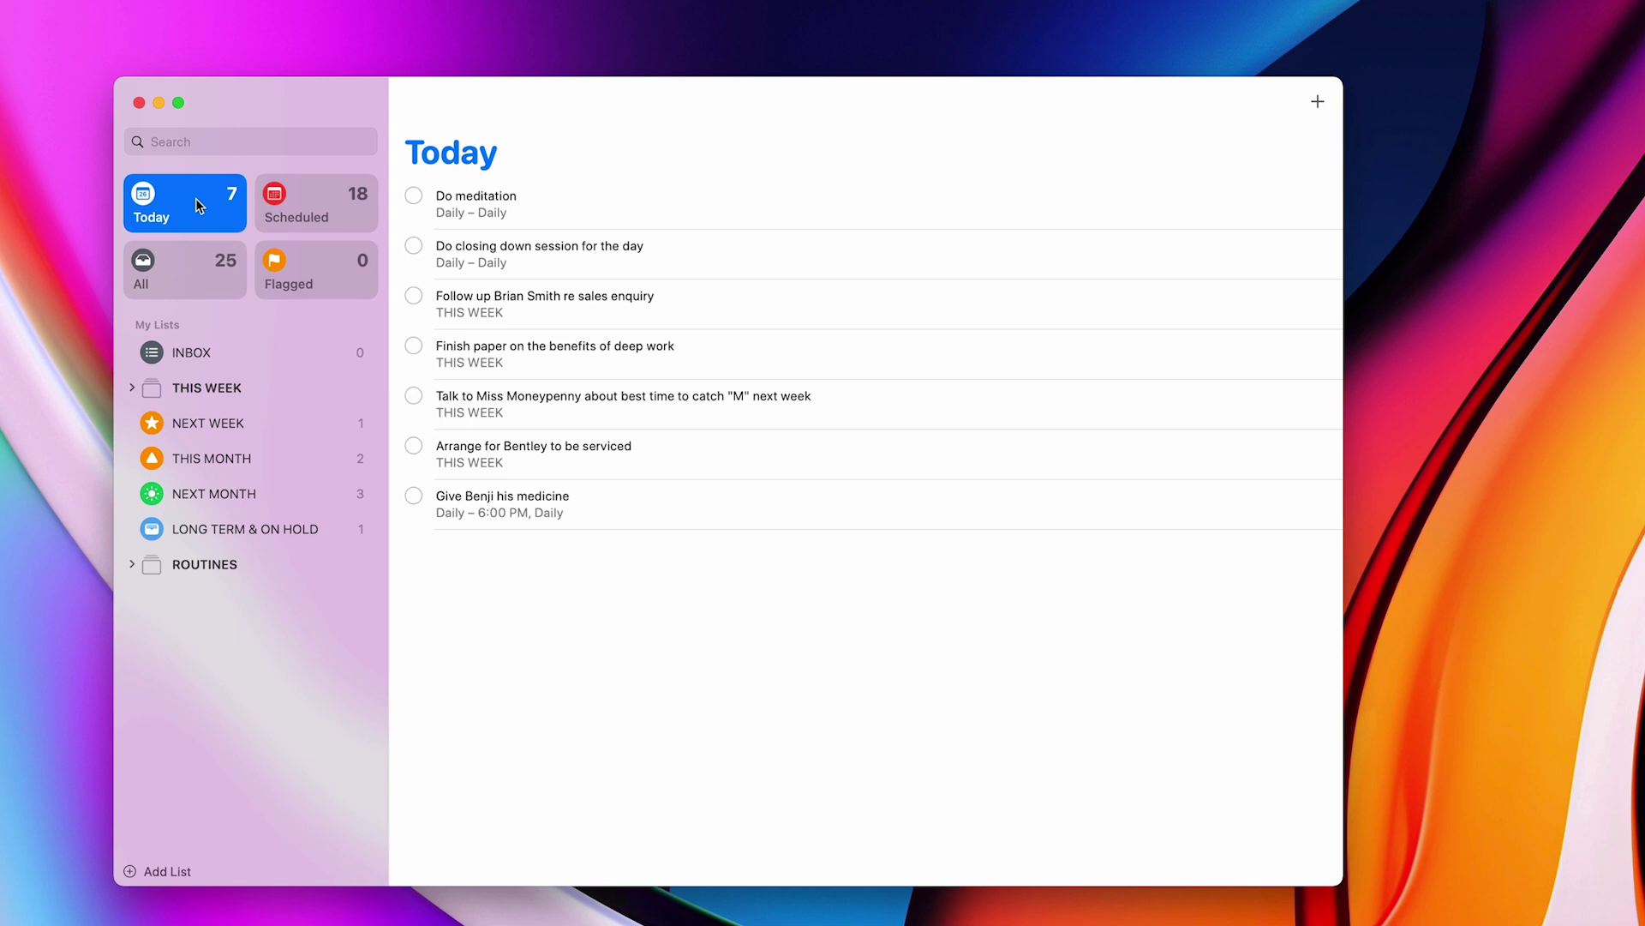
pyautogui.click(359, 223)
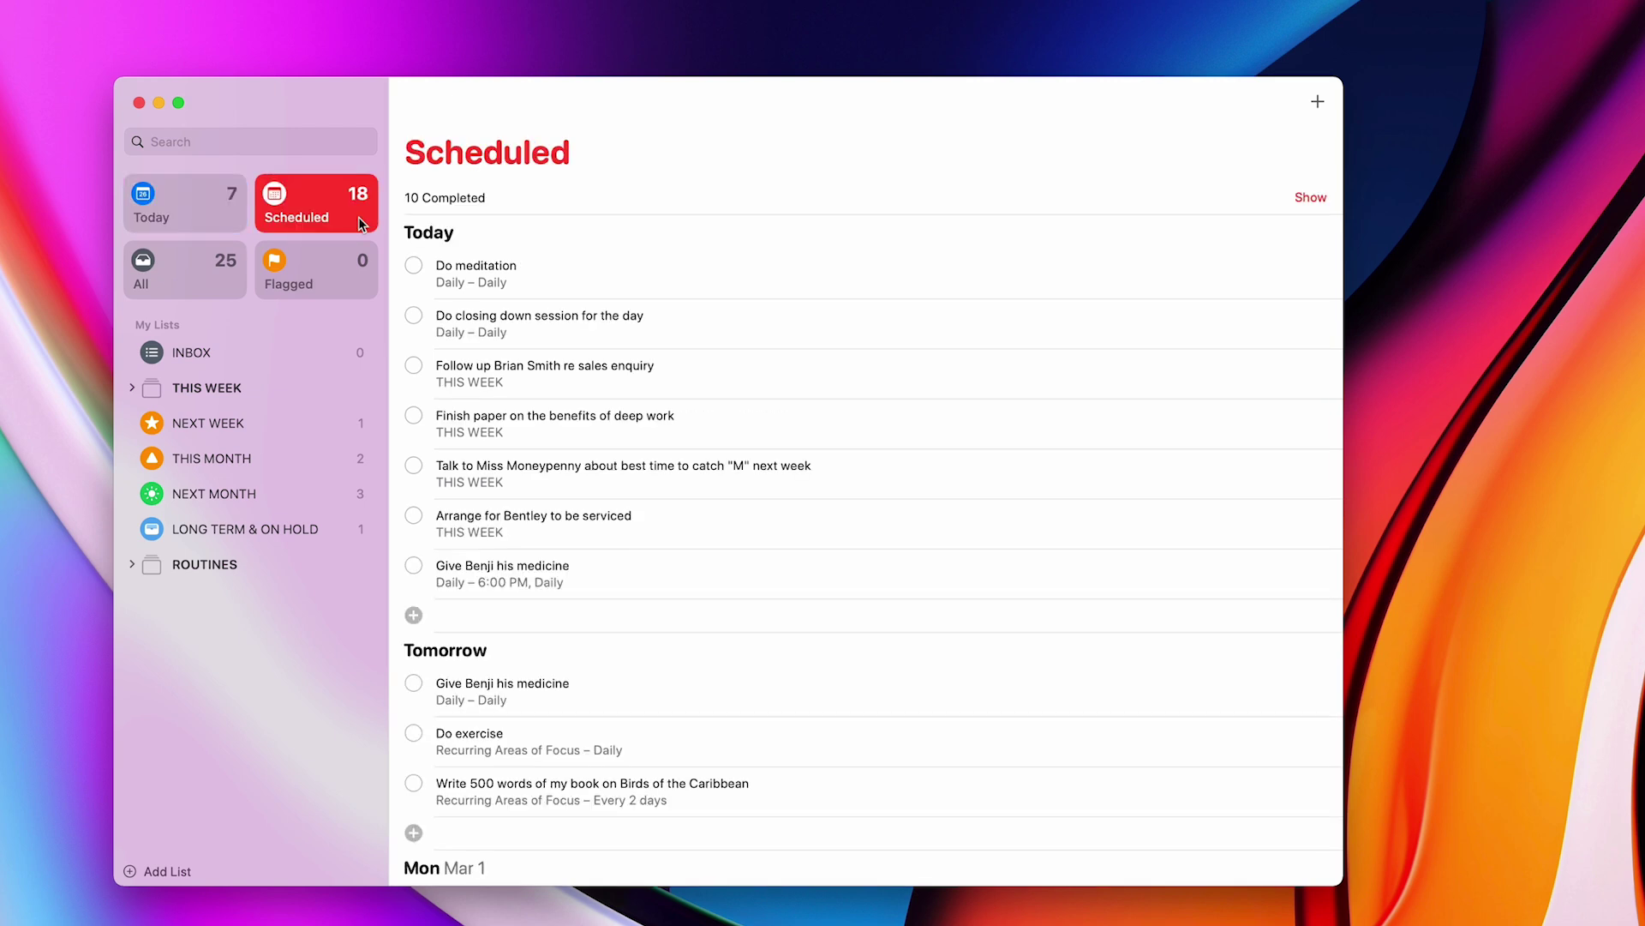
pyautogui.scroll(-3, 600, 496)
pyautogui.scroll(-4, 600, 496)
pyautogui.scroll(-5, 601, 497)
pyautogui.scroll(5, 601, 503)
pyautogui.scroll(2, 601, 503)
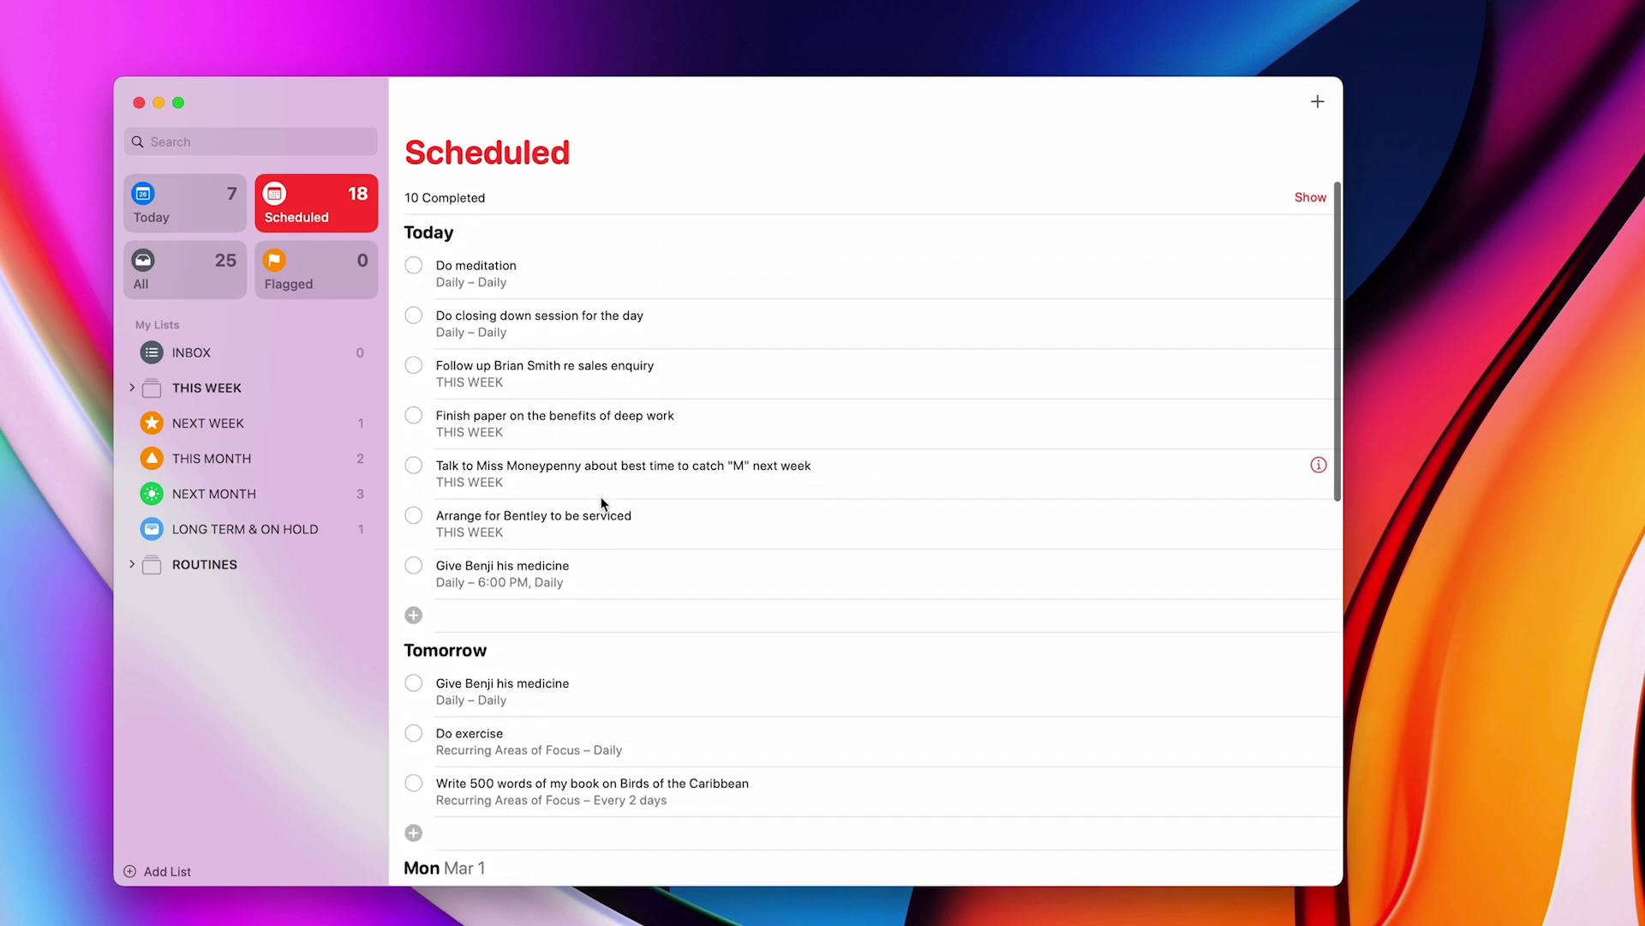
pyautogui.scroll(-3, 522, 802)
pyautogui.scroll(-5, 528, 804)
pyautogui.scroll(5, 532, 807)
pyautogui.scroll(2, 532, 807)
# Check the All and Flagged lists, then return to Today's seven reminders.
pyautogui.click(173, 276)
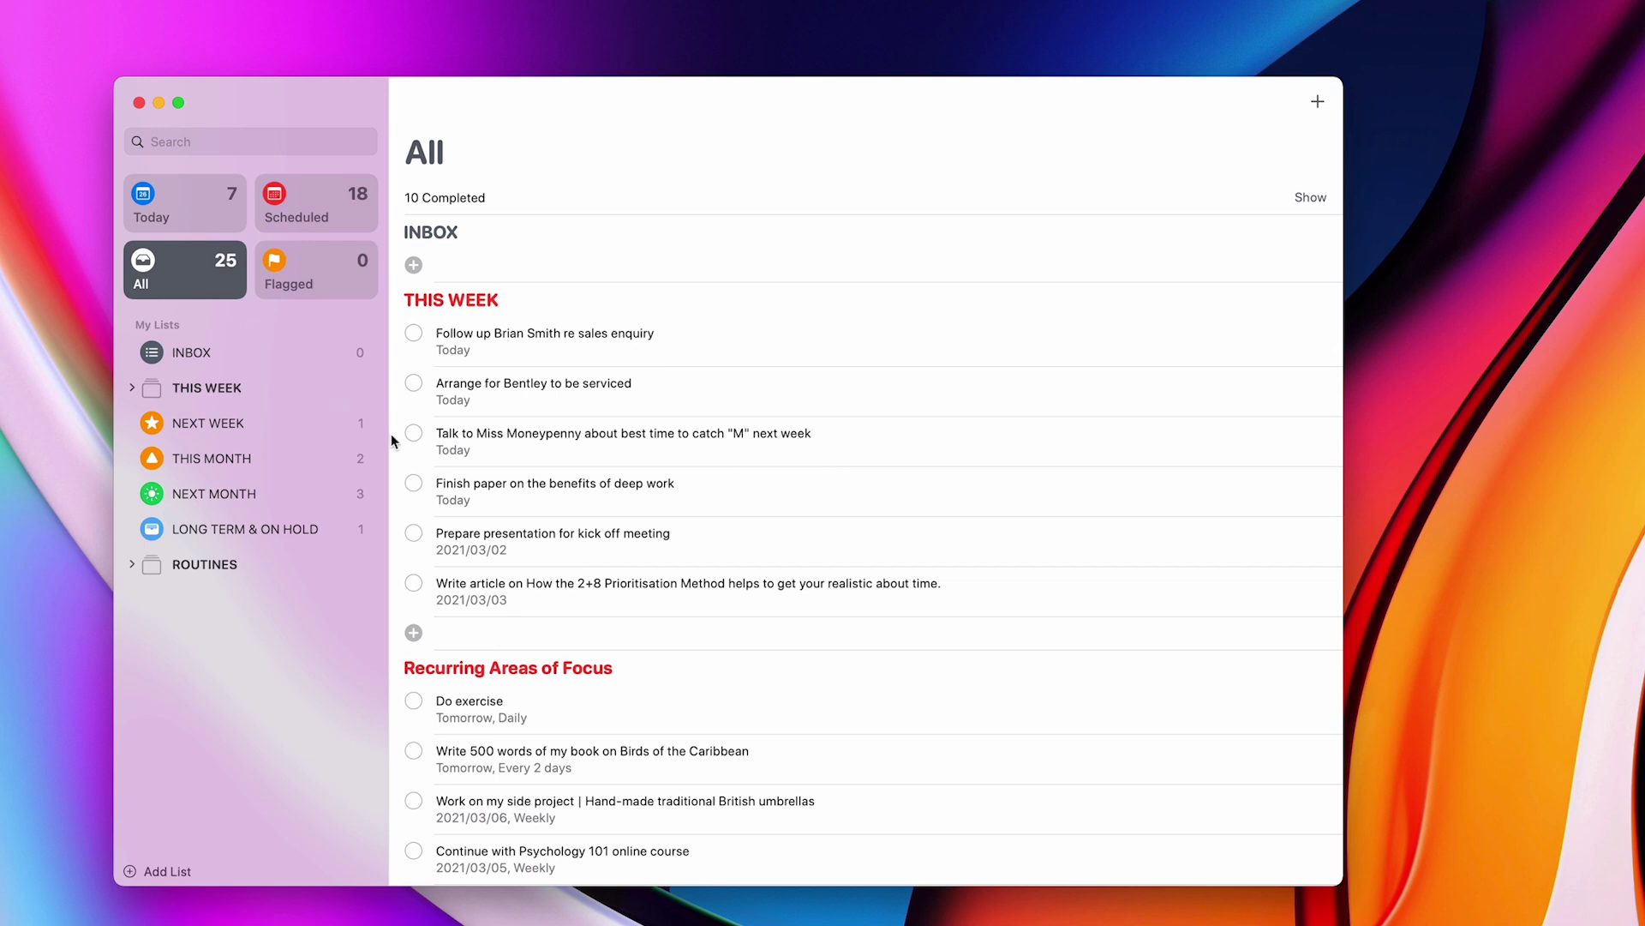
pyautogui.scroll(-3, 441, 432)
pyautogui.scroll(-3, 442, 432)
pyautogui.scroll(-3, 440, 432)
pyautogui.scroll(-3, 441, 433)
pyautogui.scroll(-3, 441, 432)
pyautogui.scroll(5, 440, 432)
pyautogui.scroll(5, 442, 433)
pyautogui.scroll(2, 442, 433)
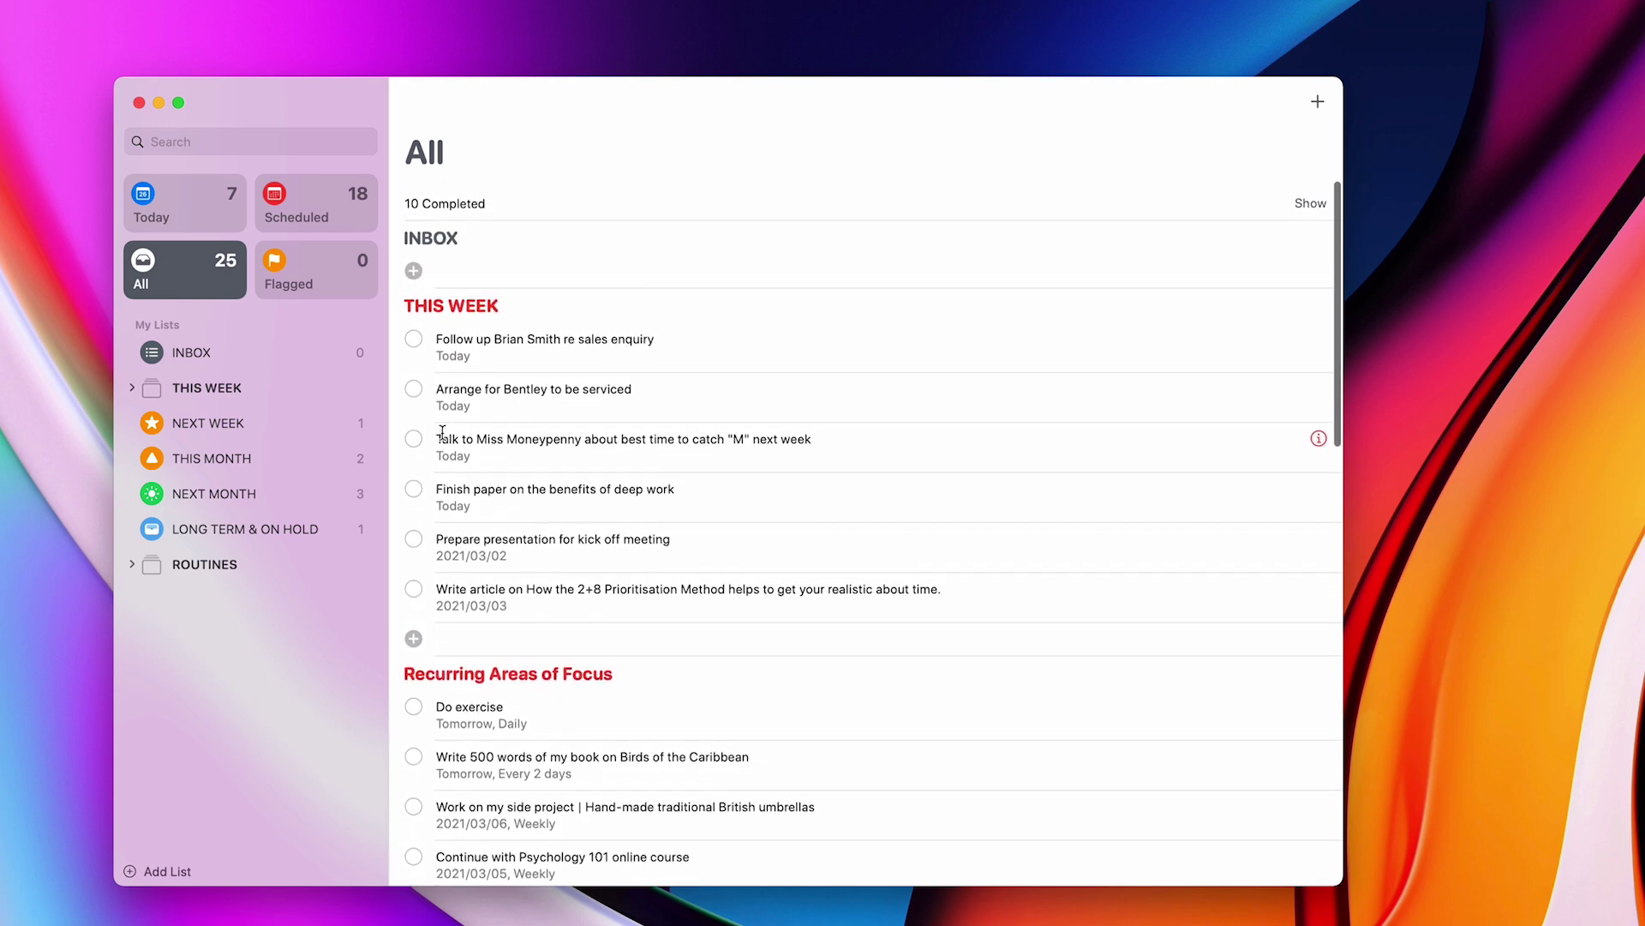
pyautogui.click(353, 294)
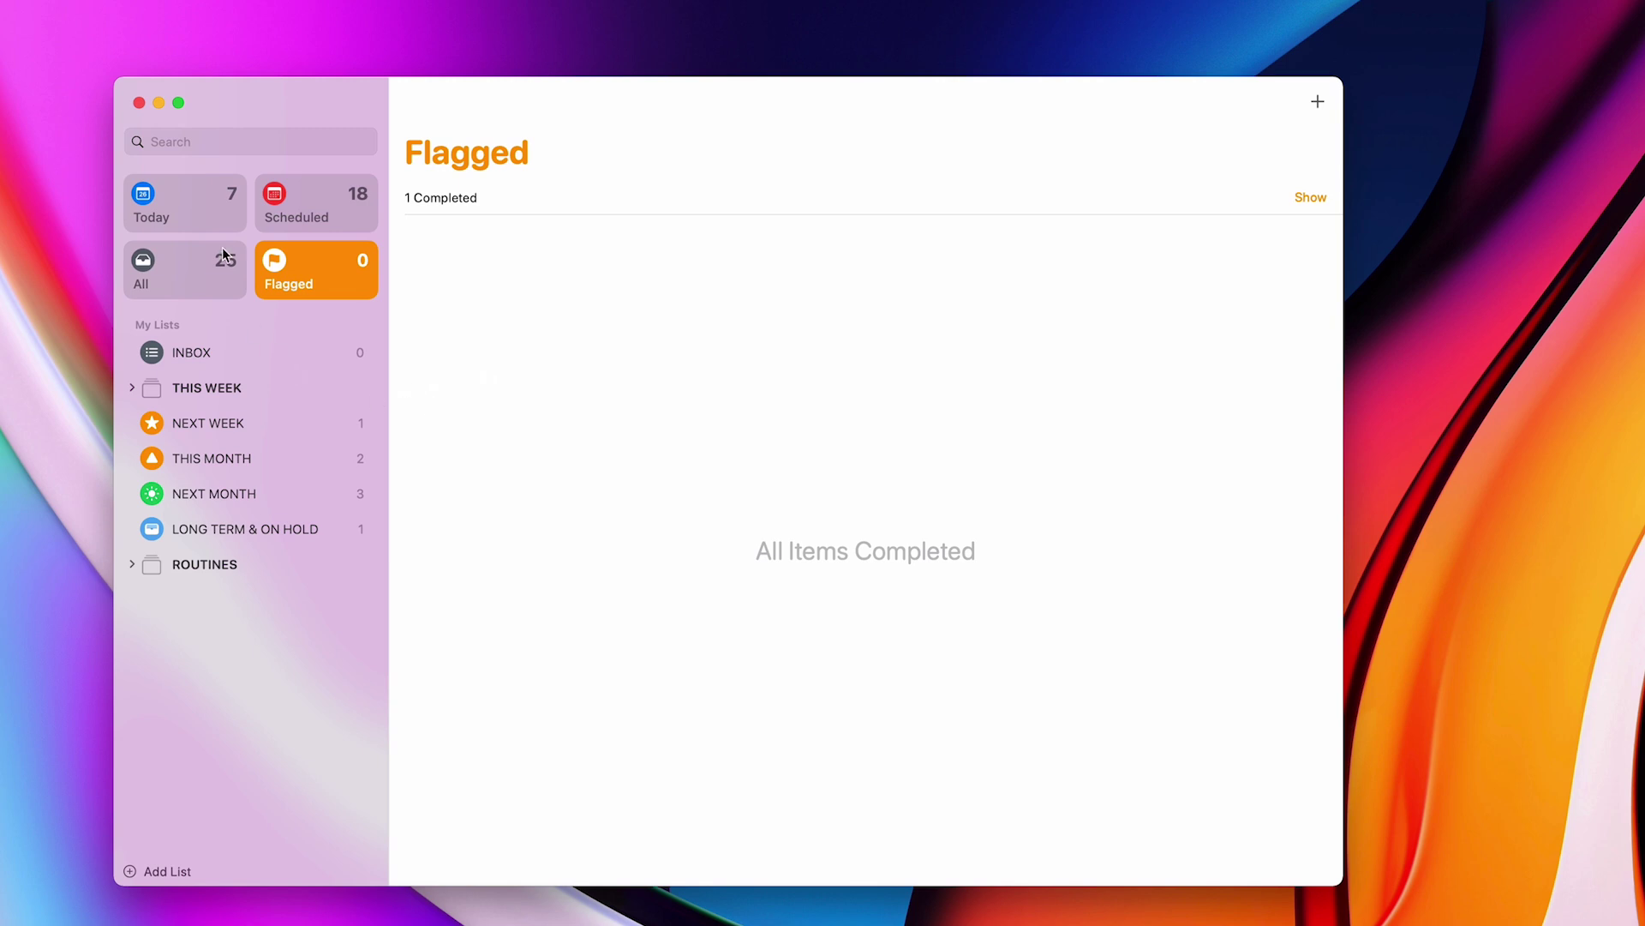
pyautogui.click(202, 200)
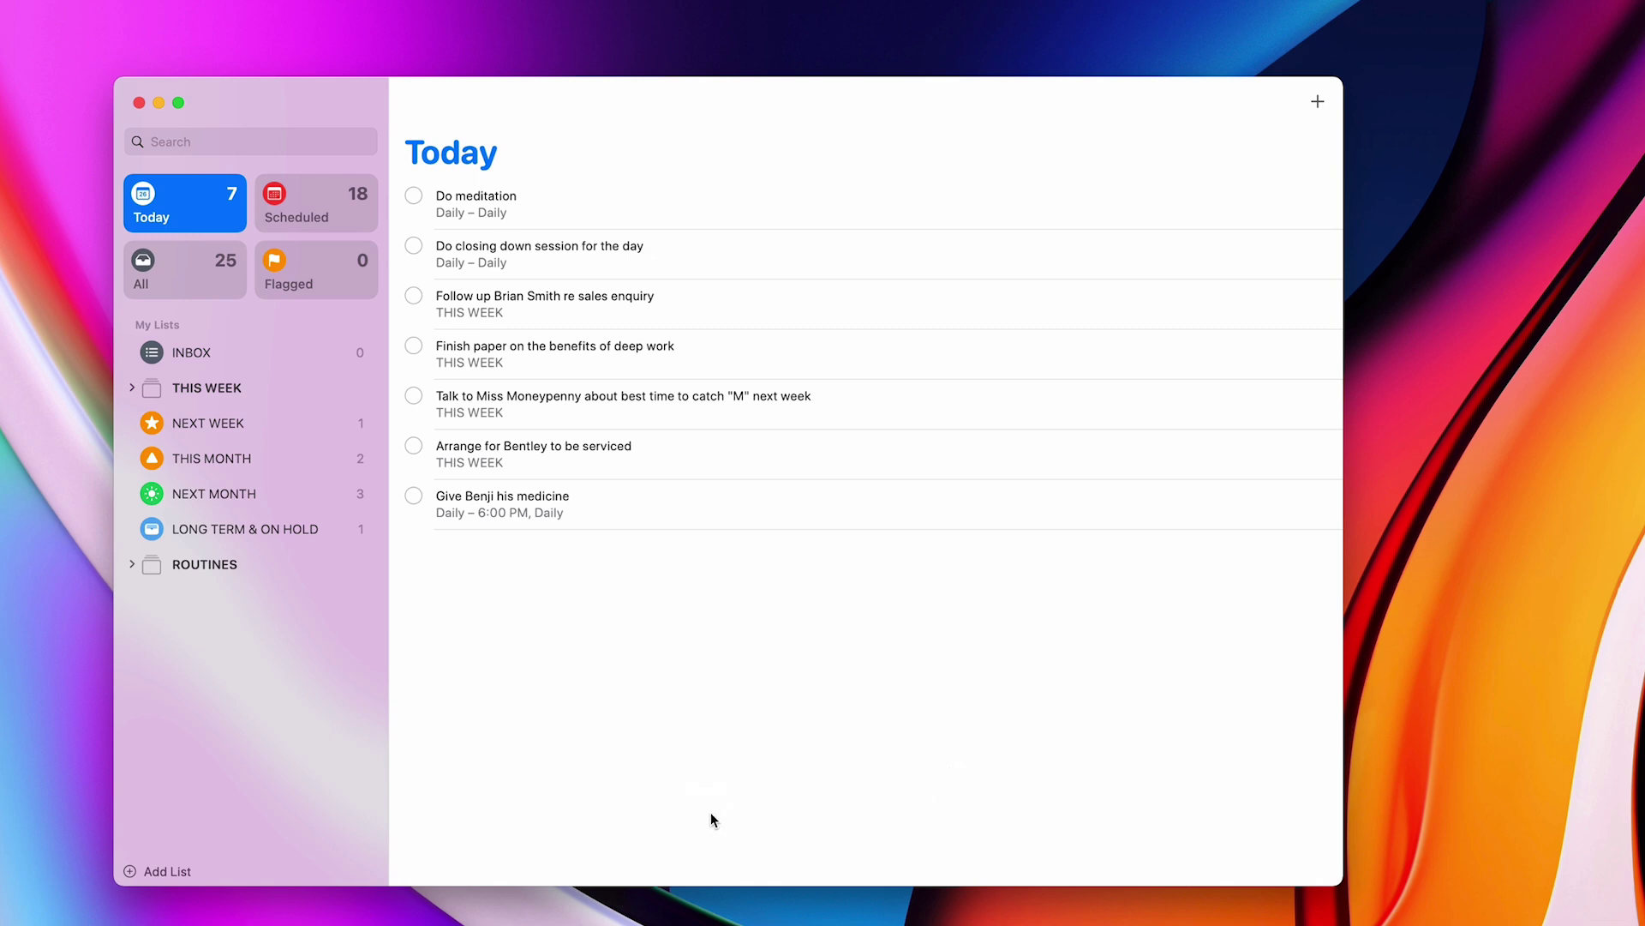
# Reschedule Do meditation to 27 February 2021 so it leaves the Today list.
pyautogui.click(297, 217)
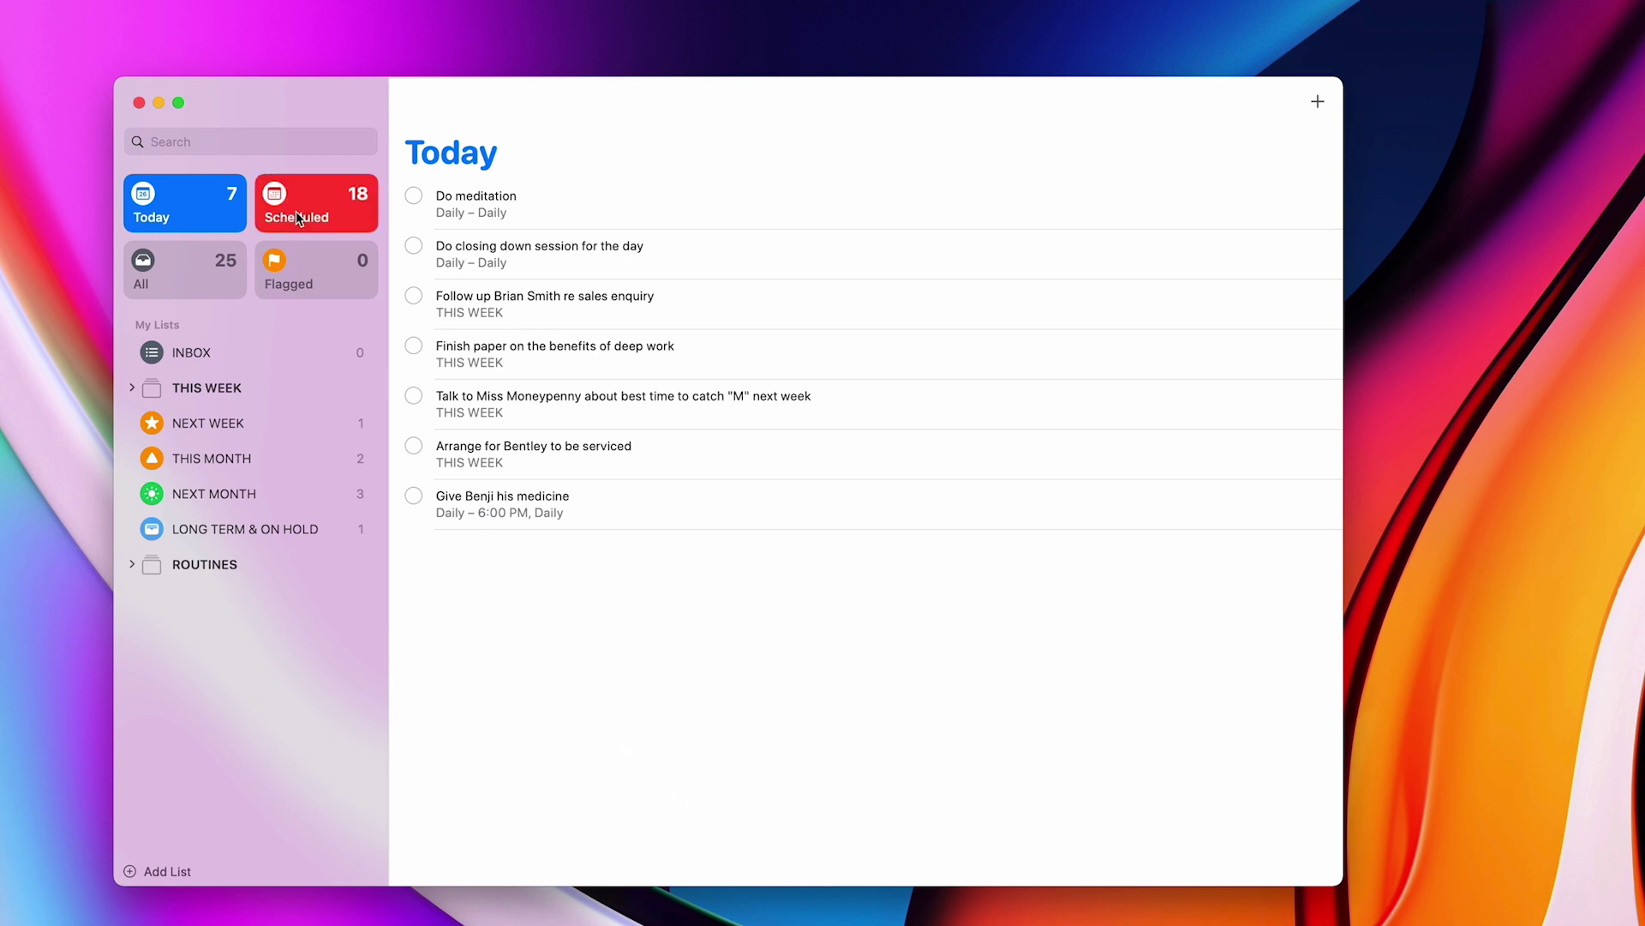
pyautogui.scroll(-2, 577, 677)
pyautogui.scroll(-3, 578, 678)
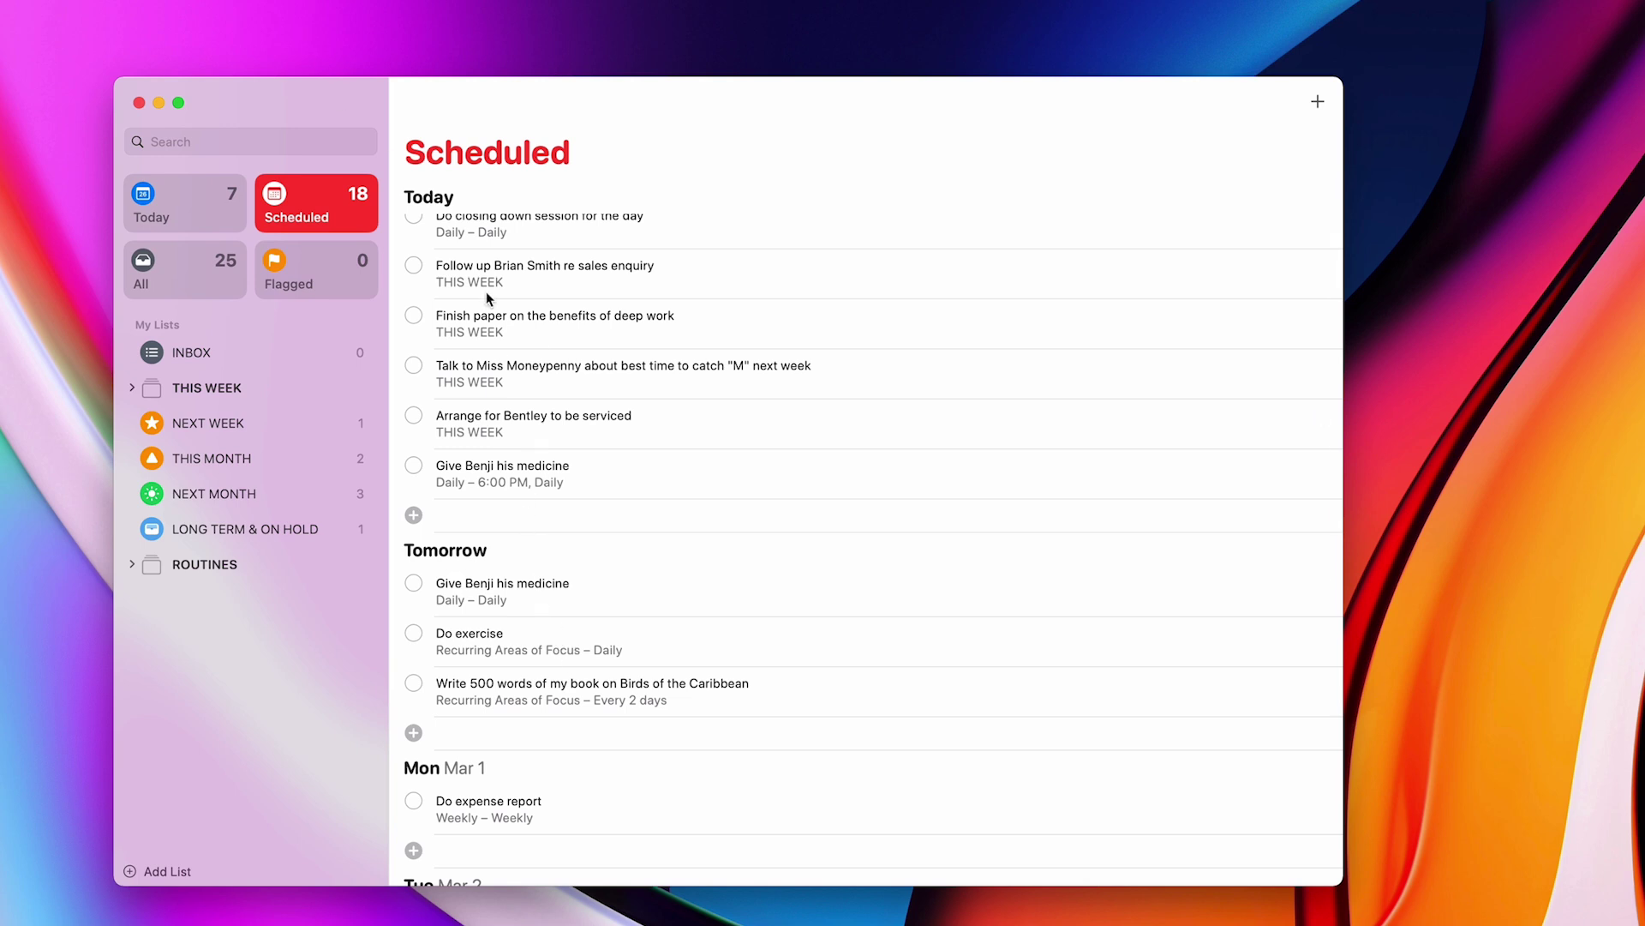
pyautogui.click(202, 194)
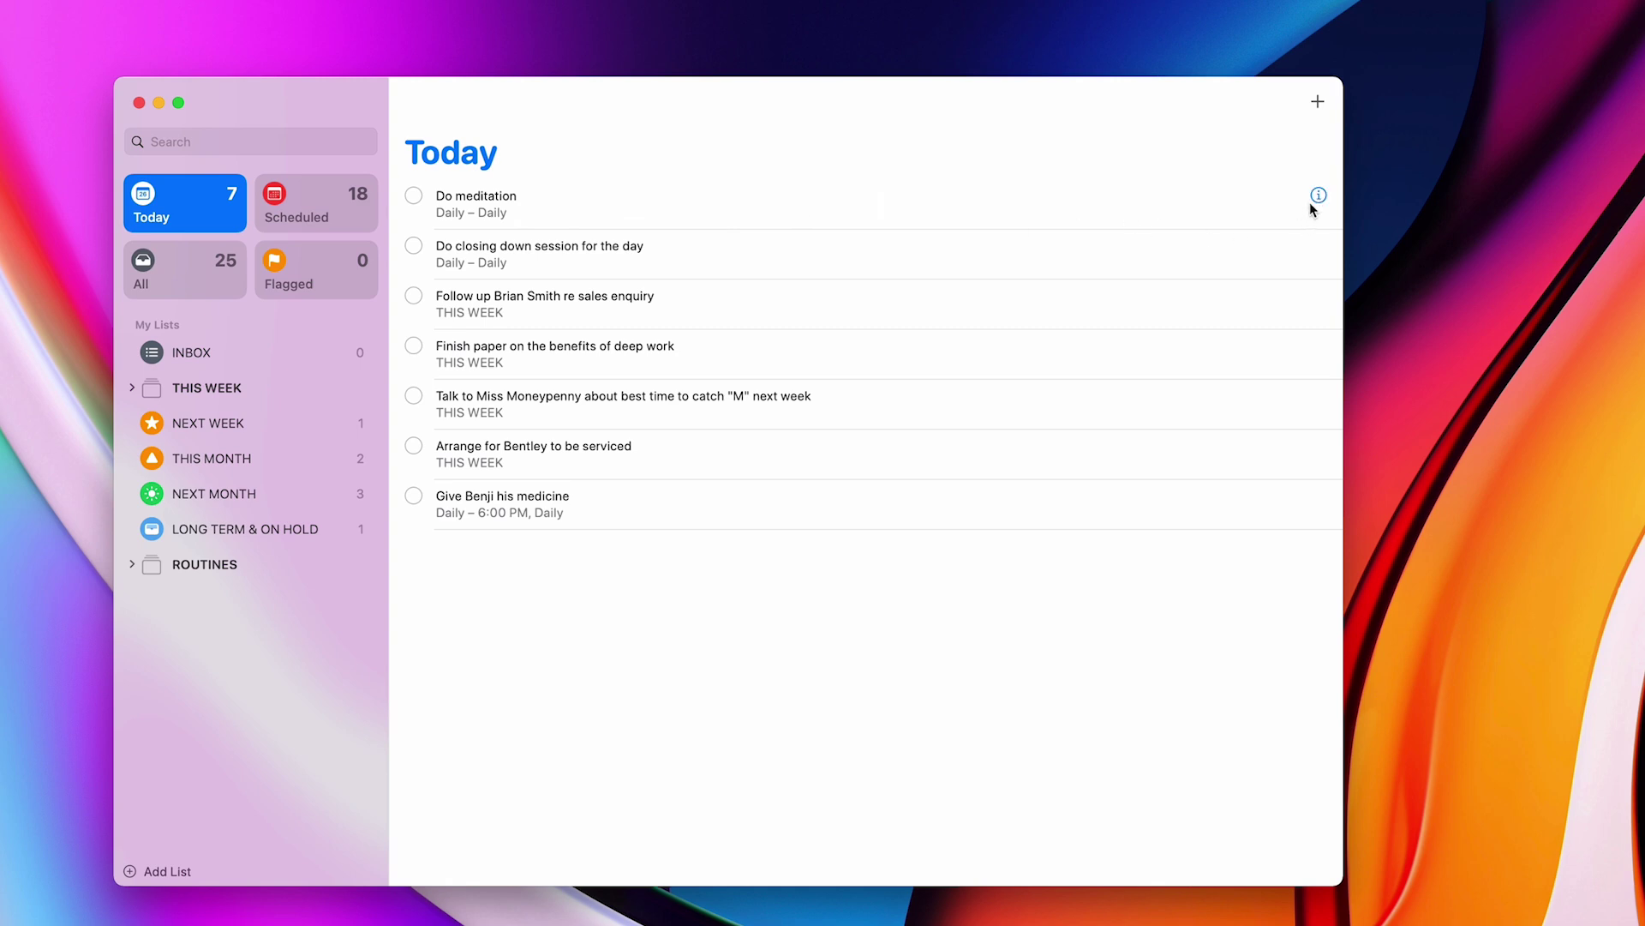
pyautogui.click(1318, 196)
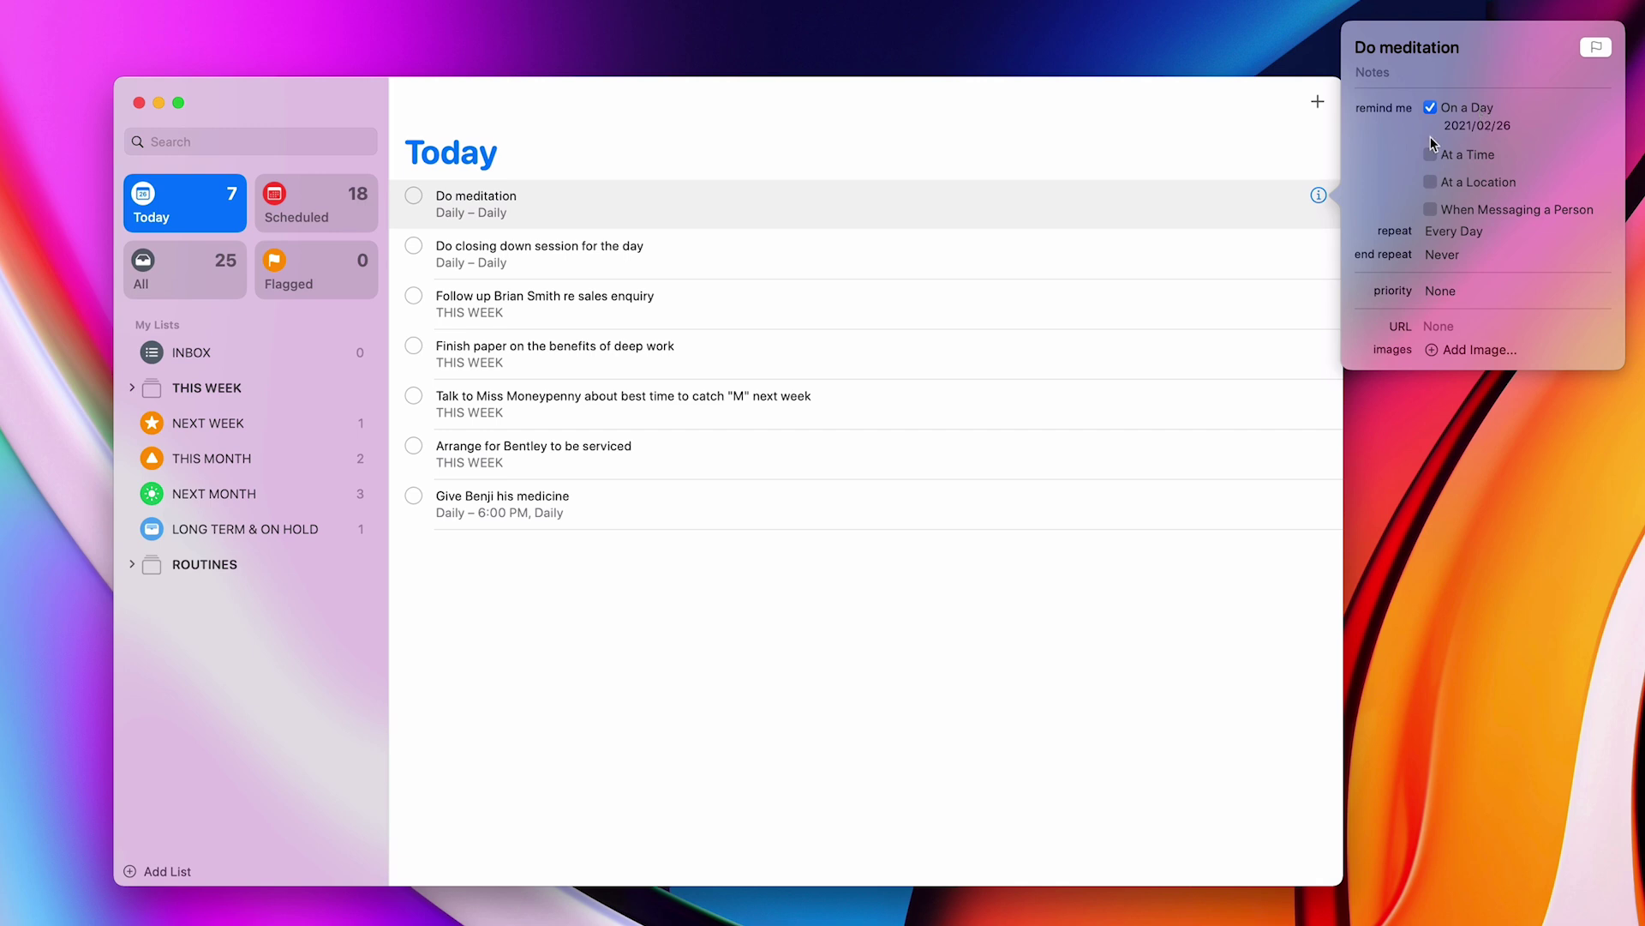
pyautogui.click(1495, 125)
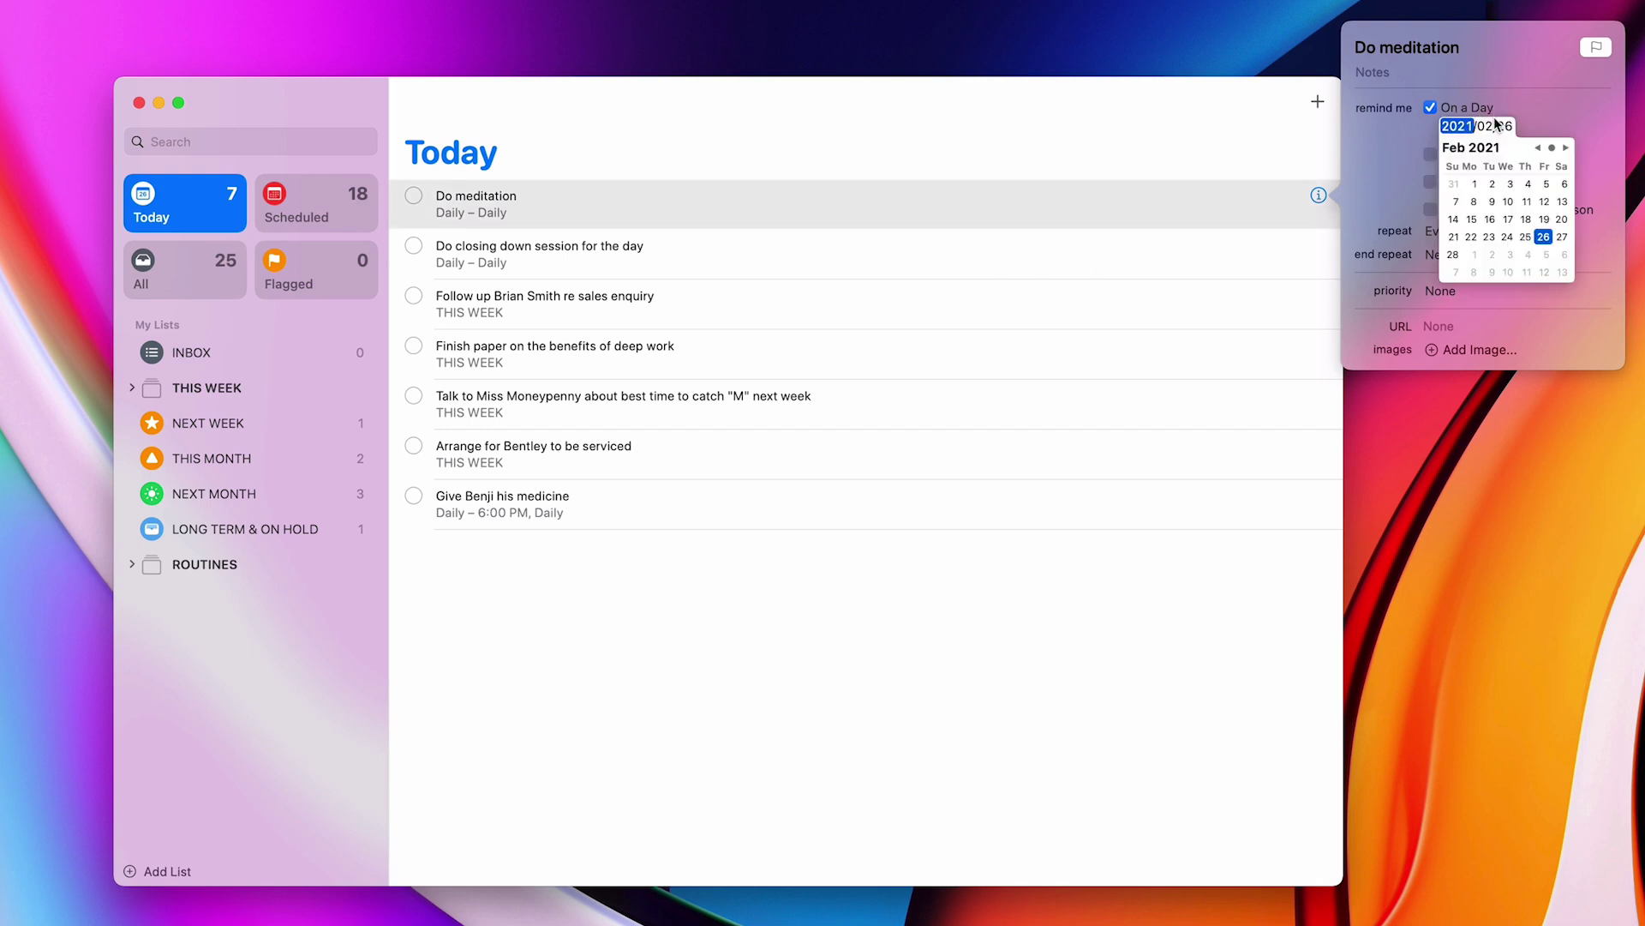
pyautogui.click(1563, 236)
pyautogui.click(1092, 556)
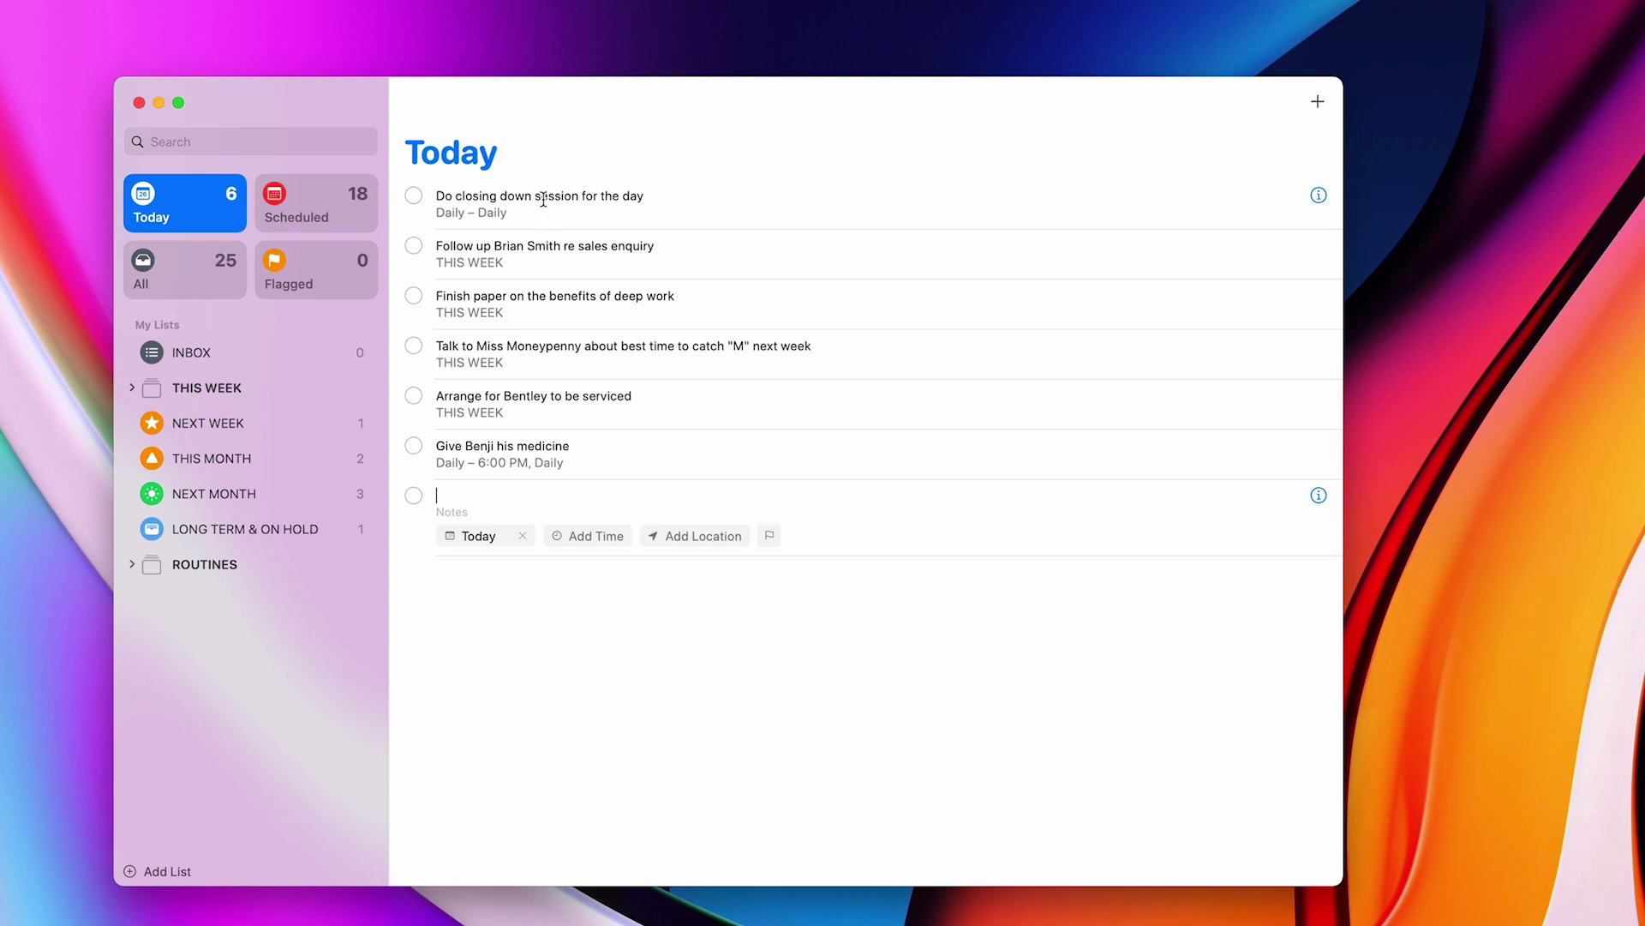
pyautogui.click(542, 199)
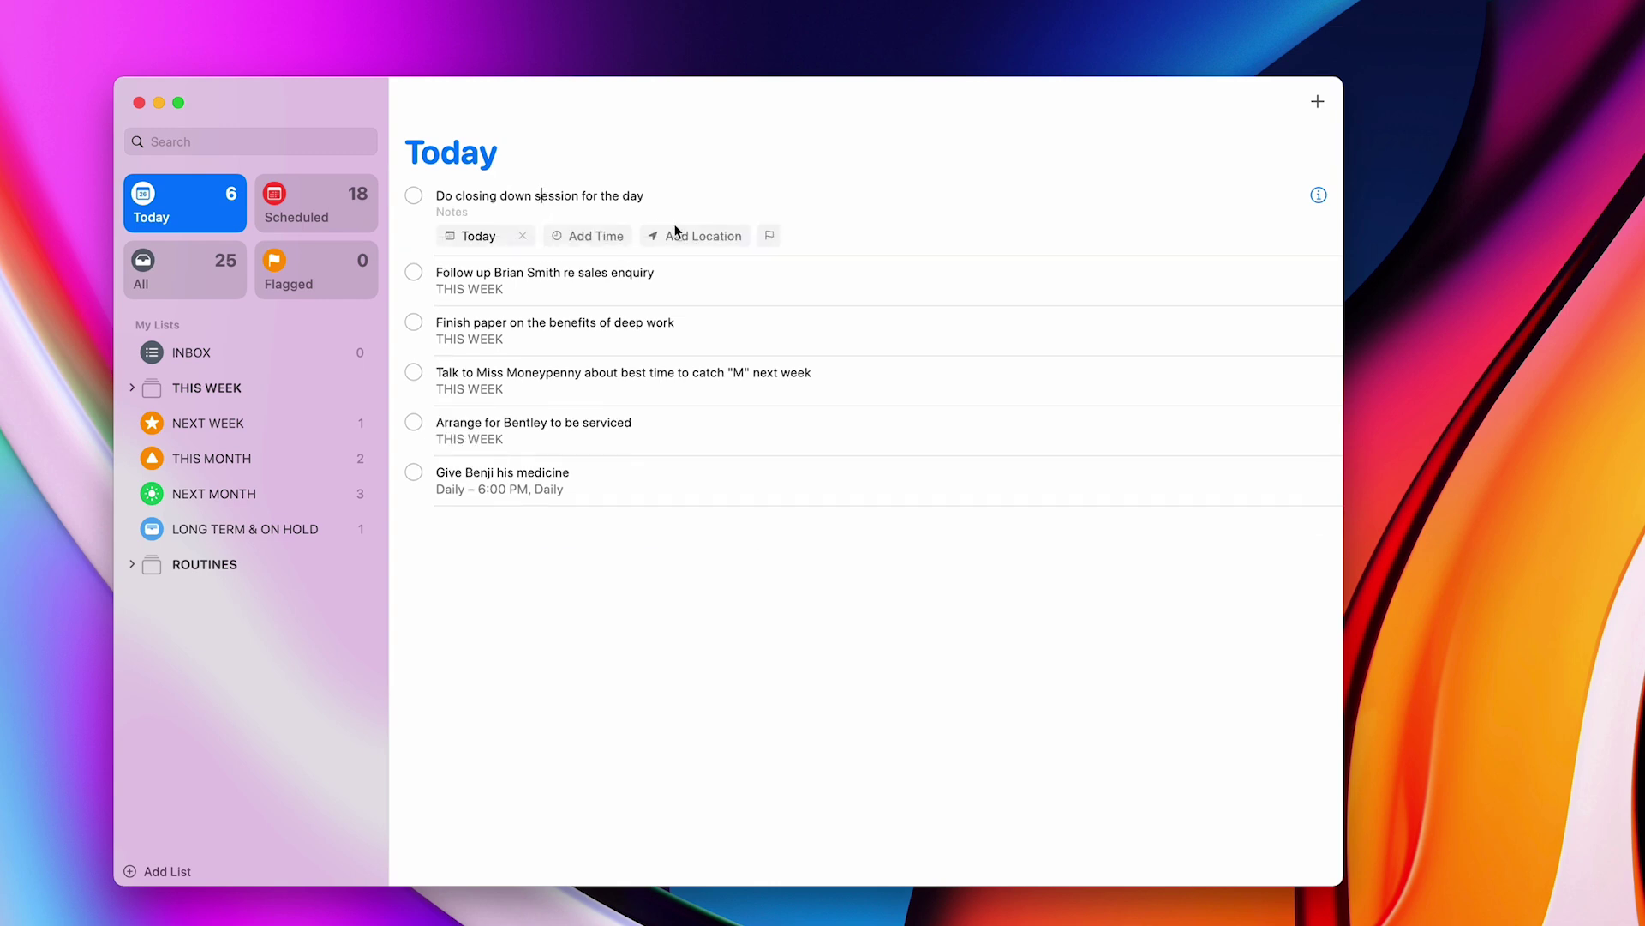
pyautogui.click(475, 235)
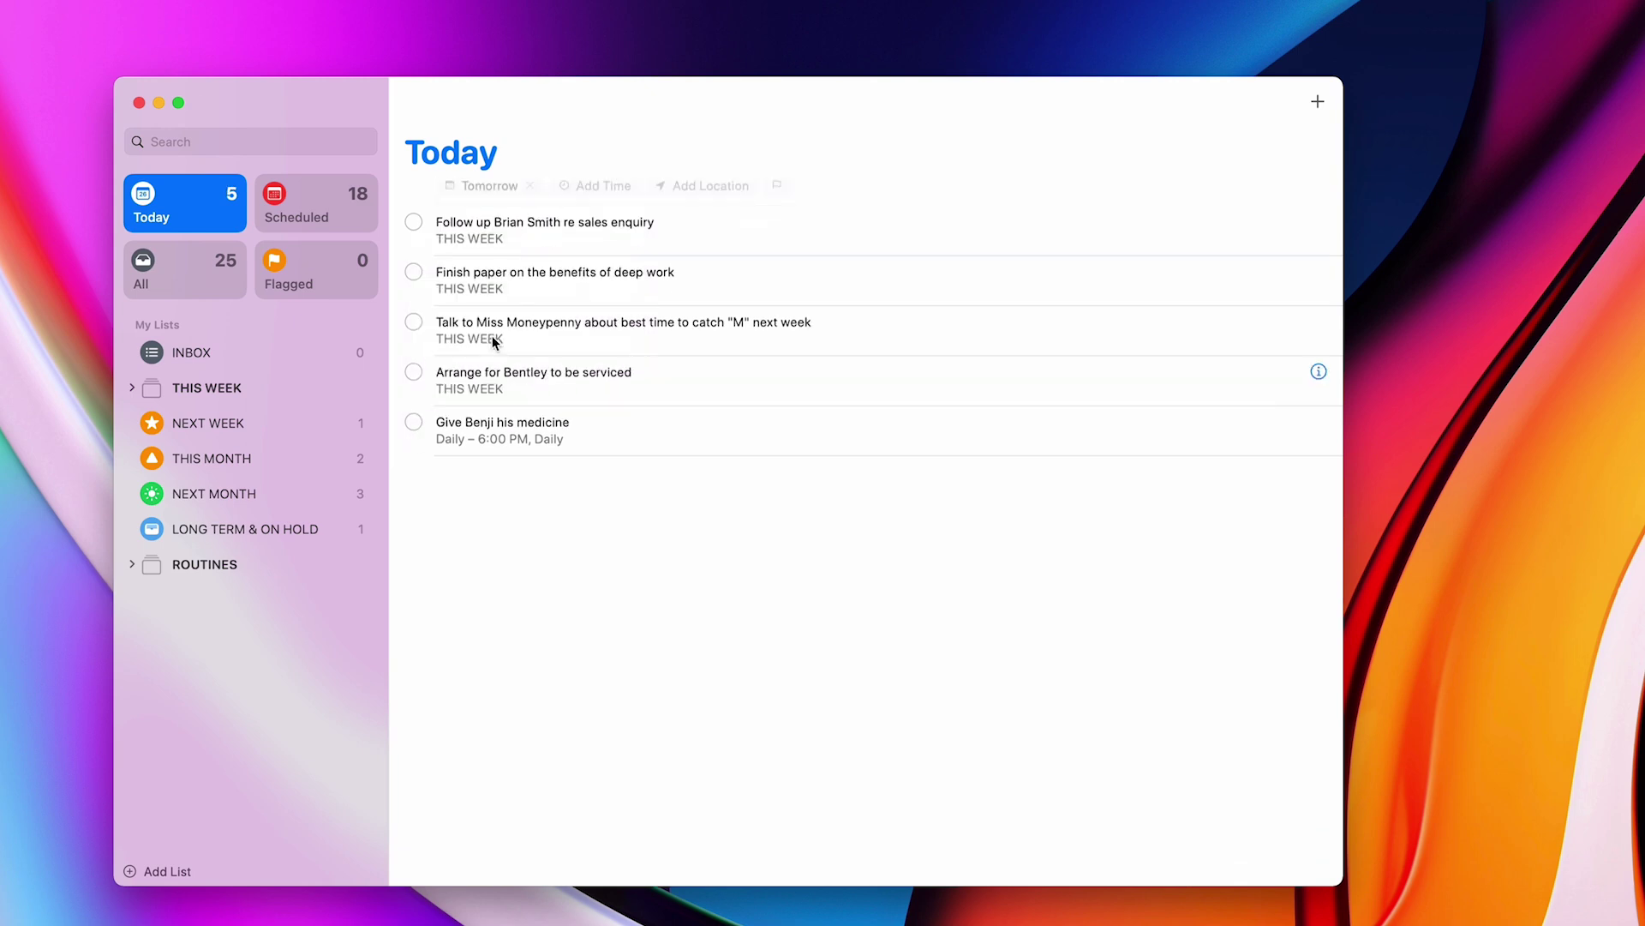
pyautogui.click(521, 203)
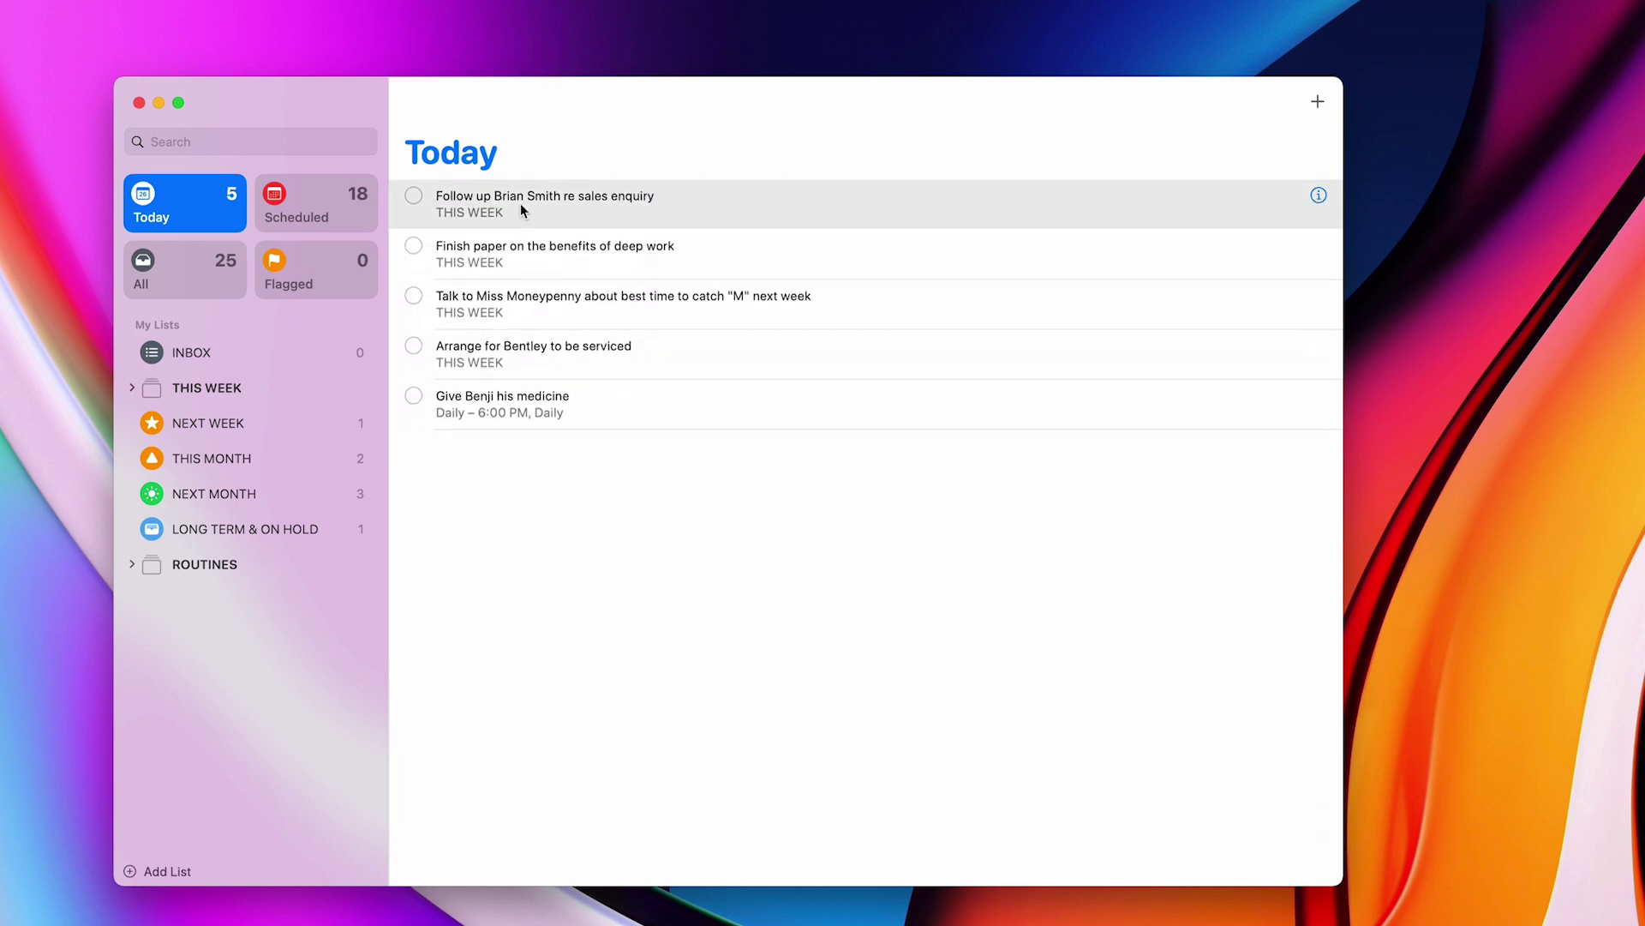
pyautogui.press('super+i')
pyautogui.click(654, 576)
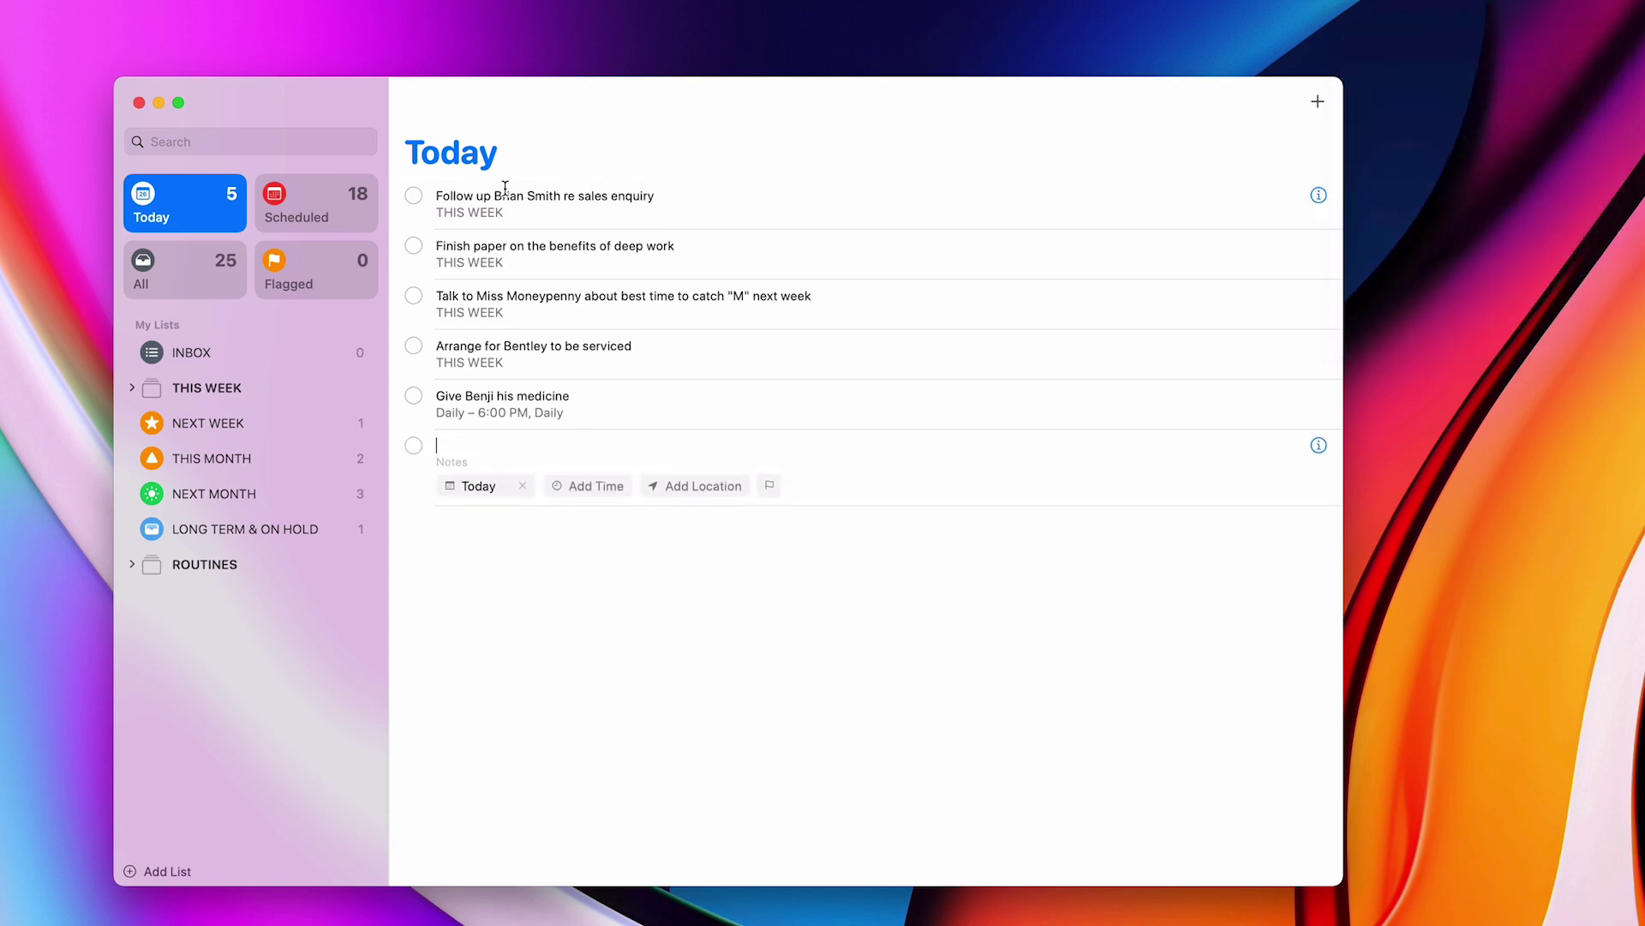
pyautogui.click(527, 196)
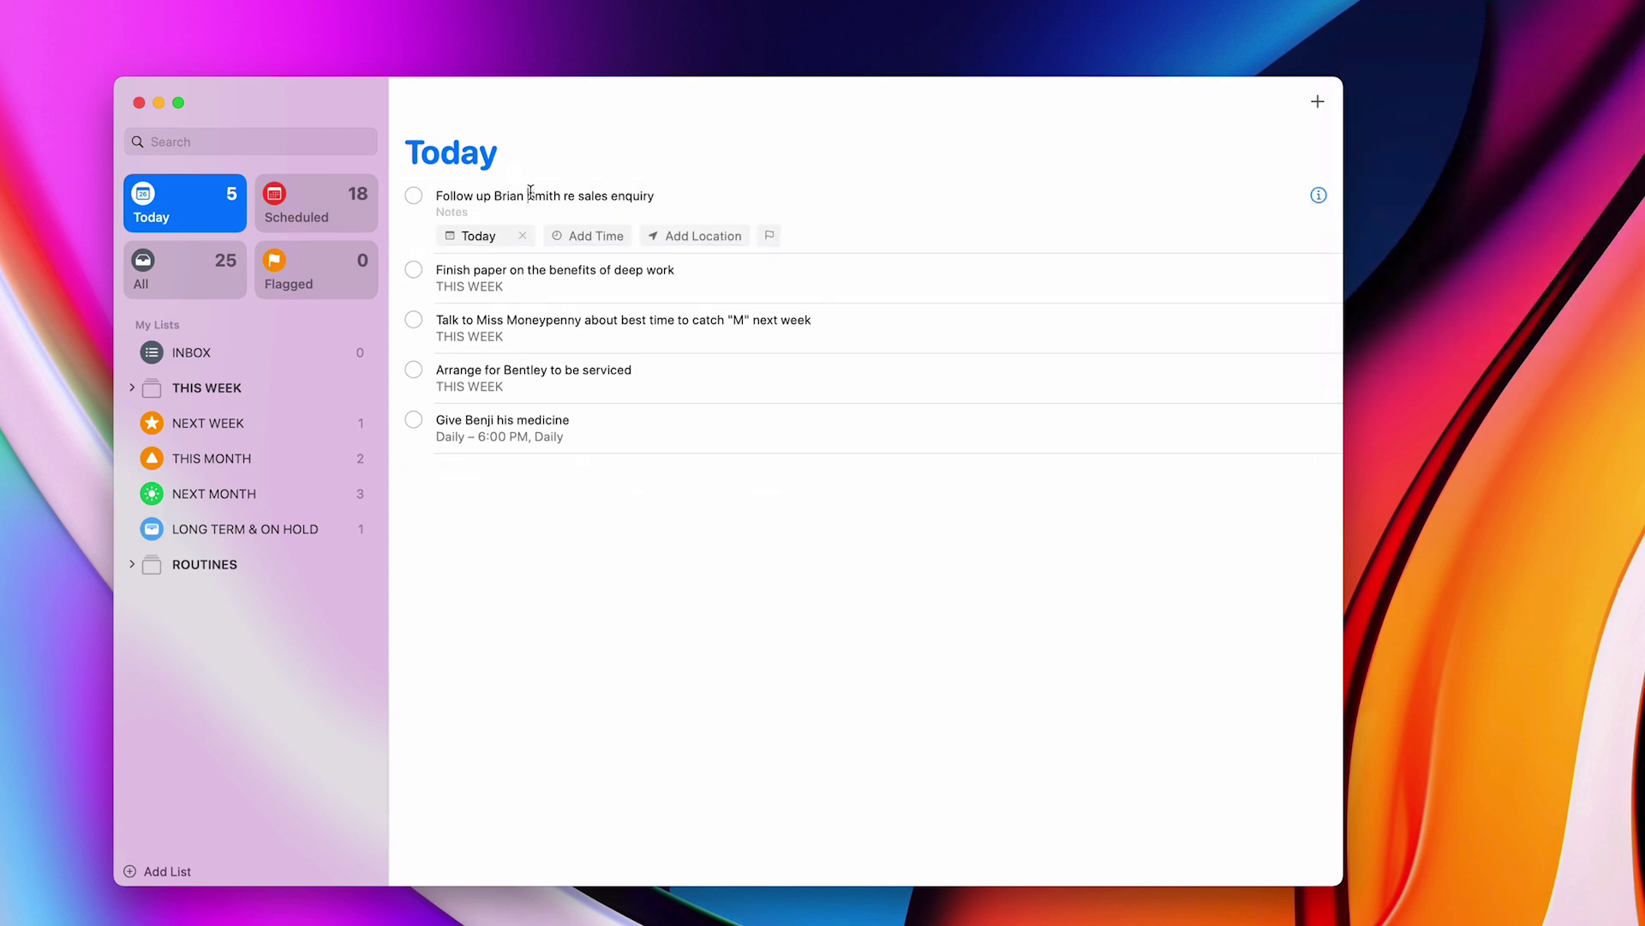
pyautogui.click(492, 237)
pyautogui.click(495, 329)
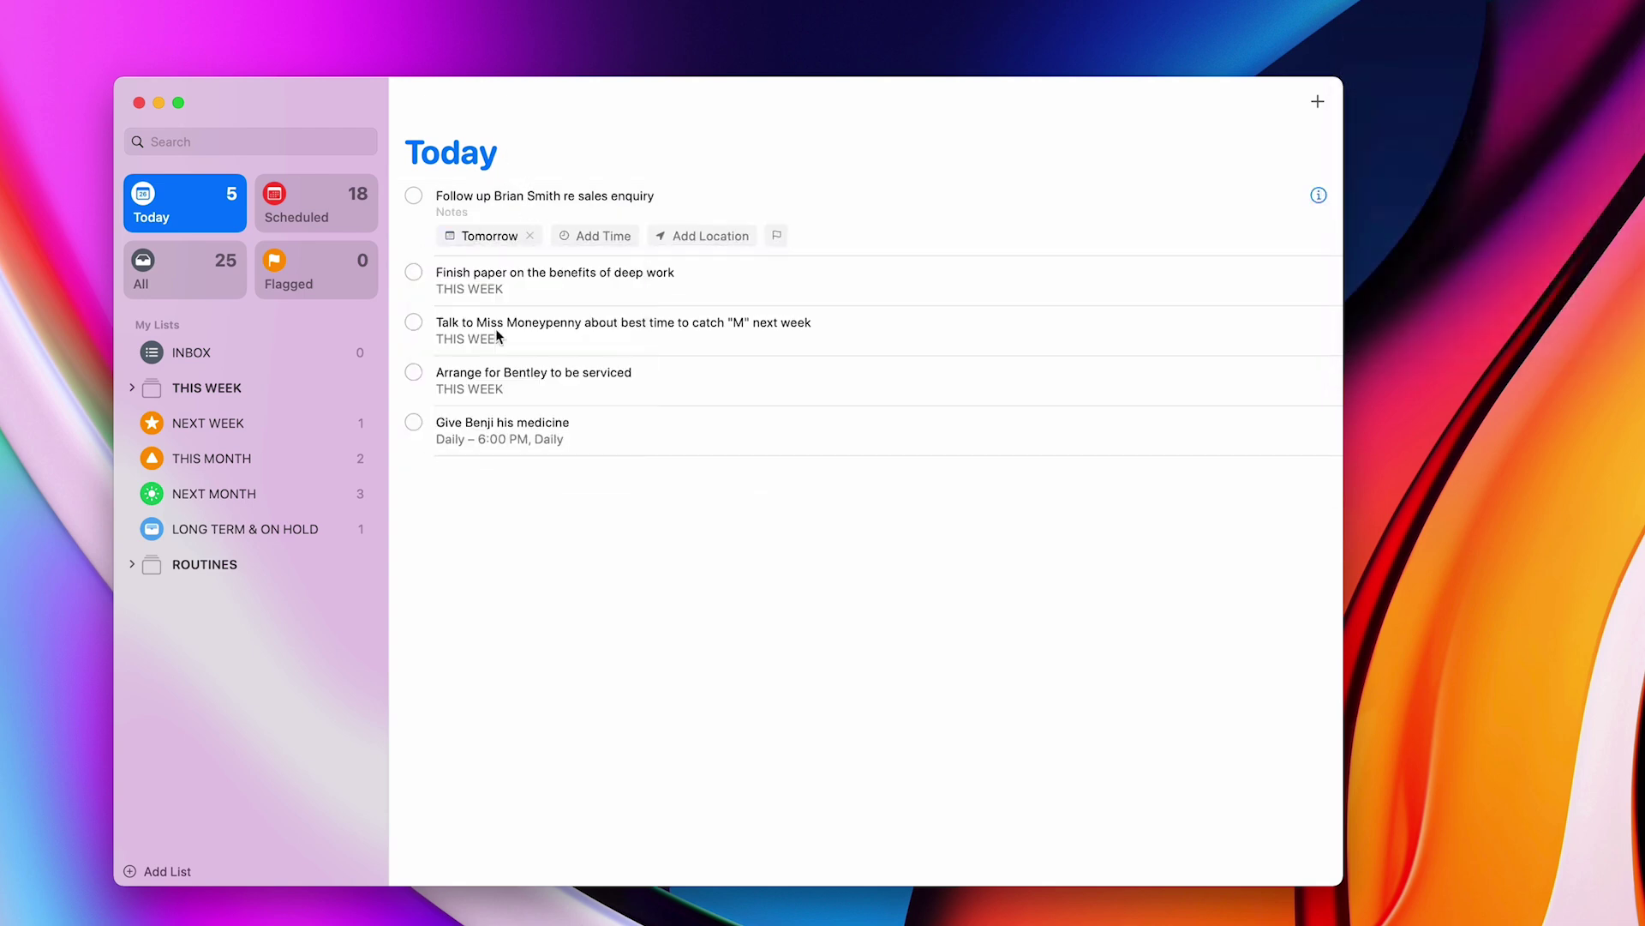
# Move the Finish paper reminder to tomorrow.
pyautogui.click(537, 196)
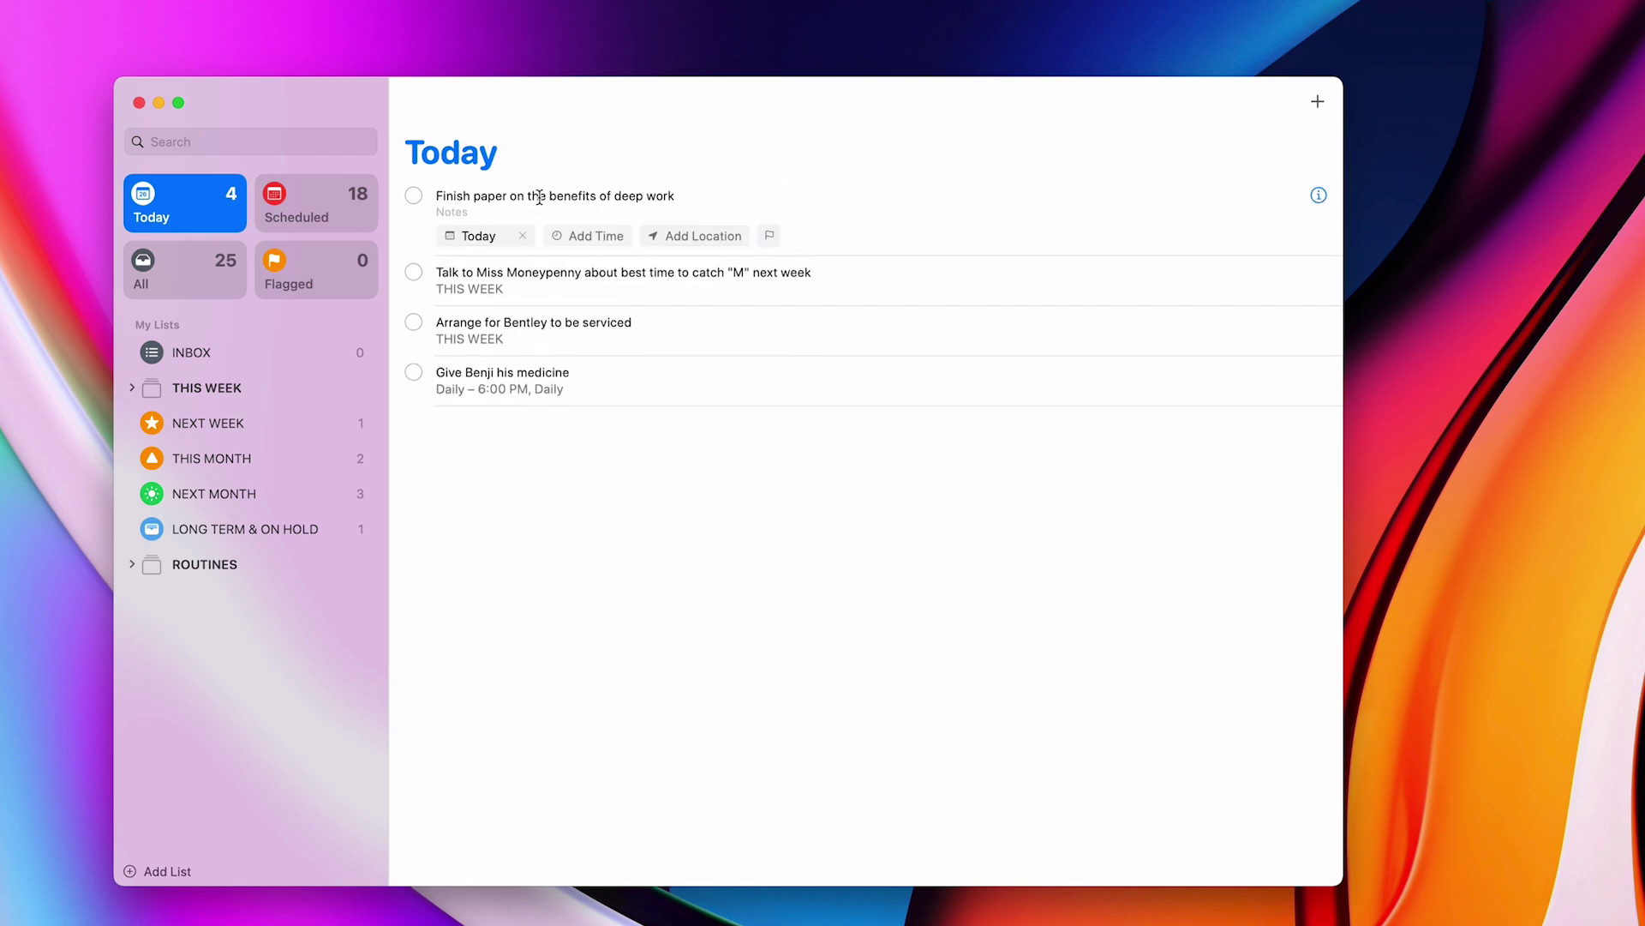
pyautogui.click(496, 233)
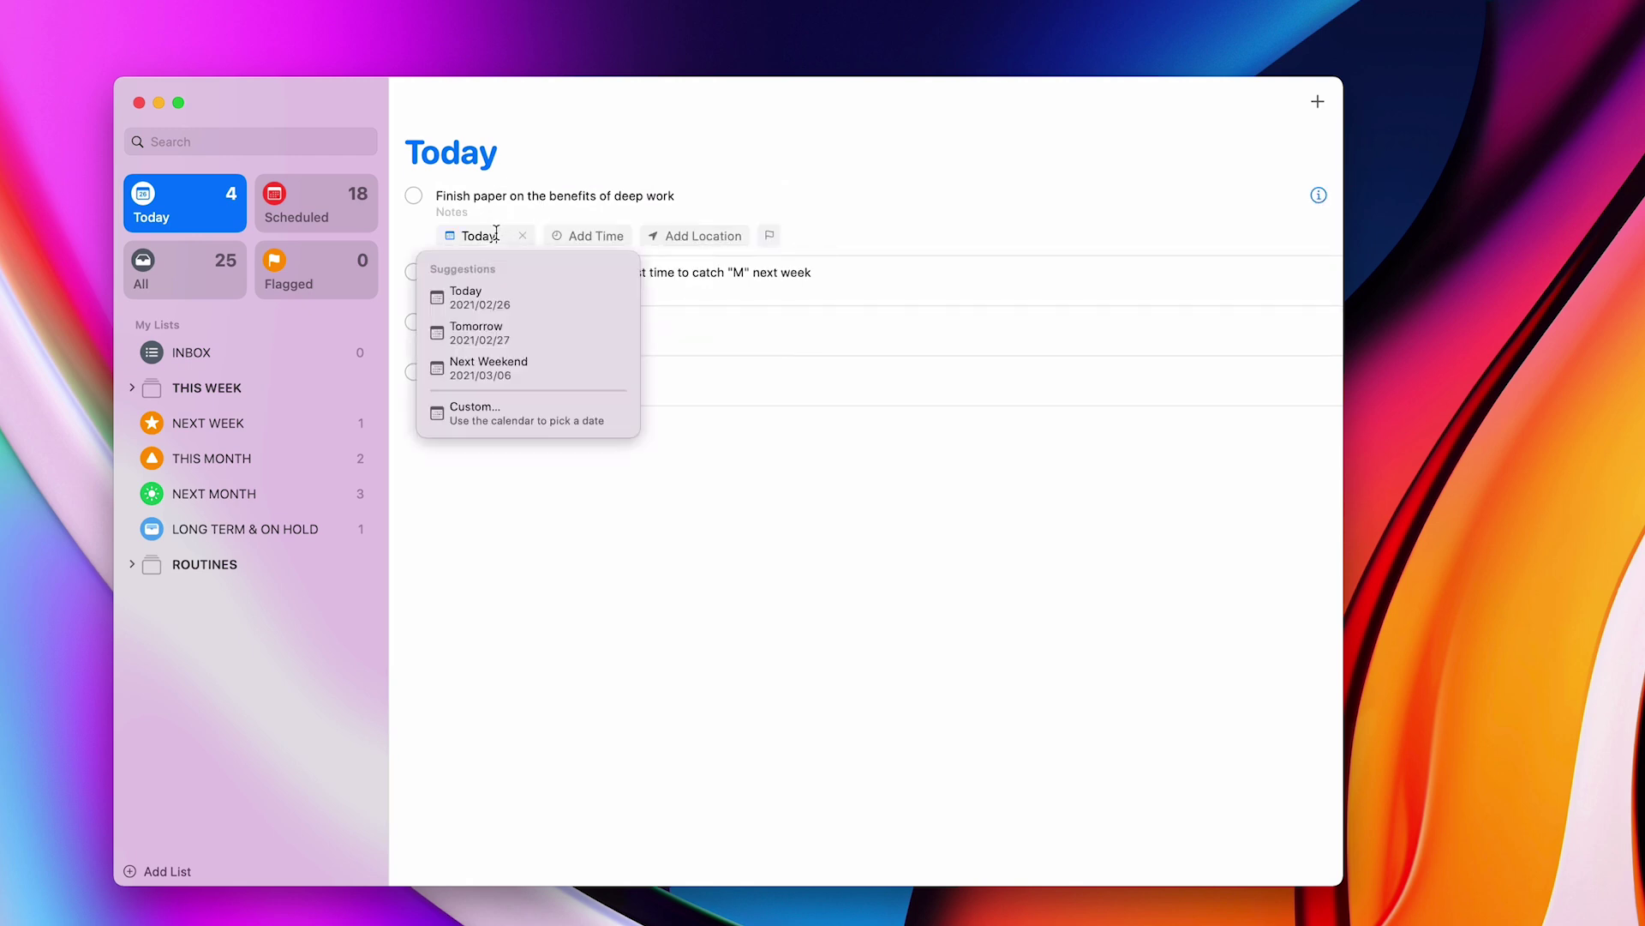
pyautogui.click(495, 329)
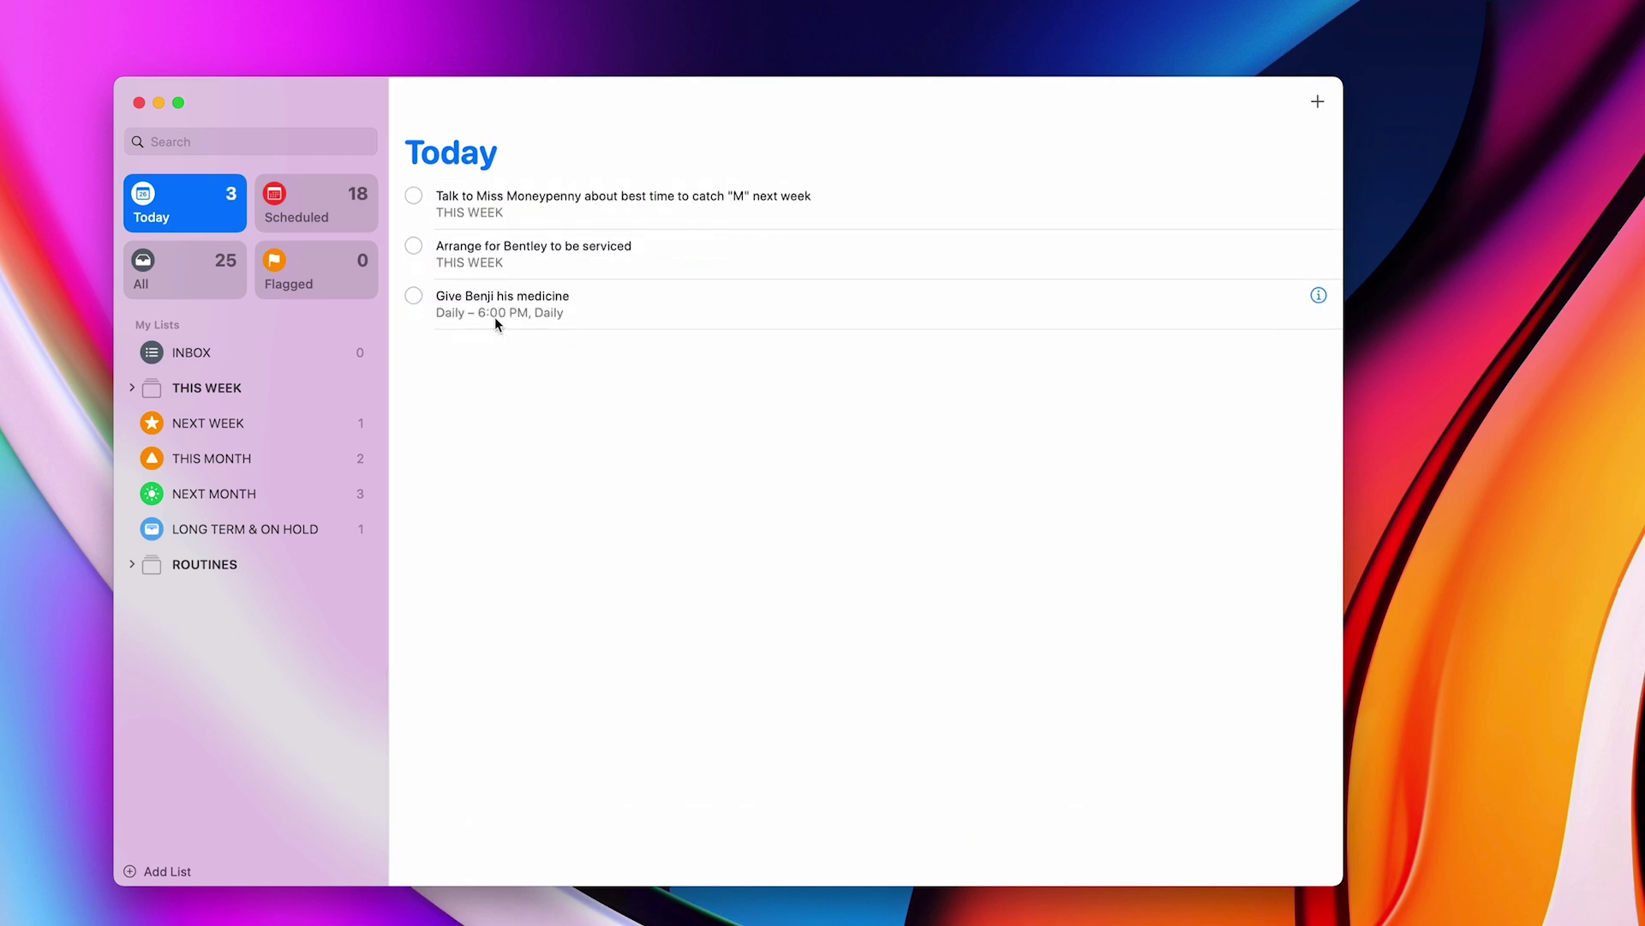
# Reschedule the Miss Moneypenny reminder to tomorrow.
pyautogui.click(515, 197)
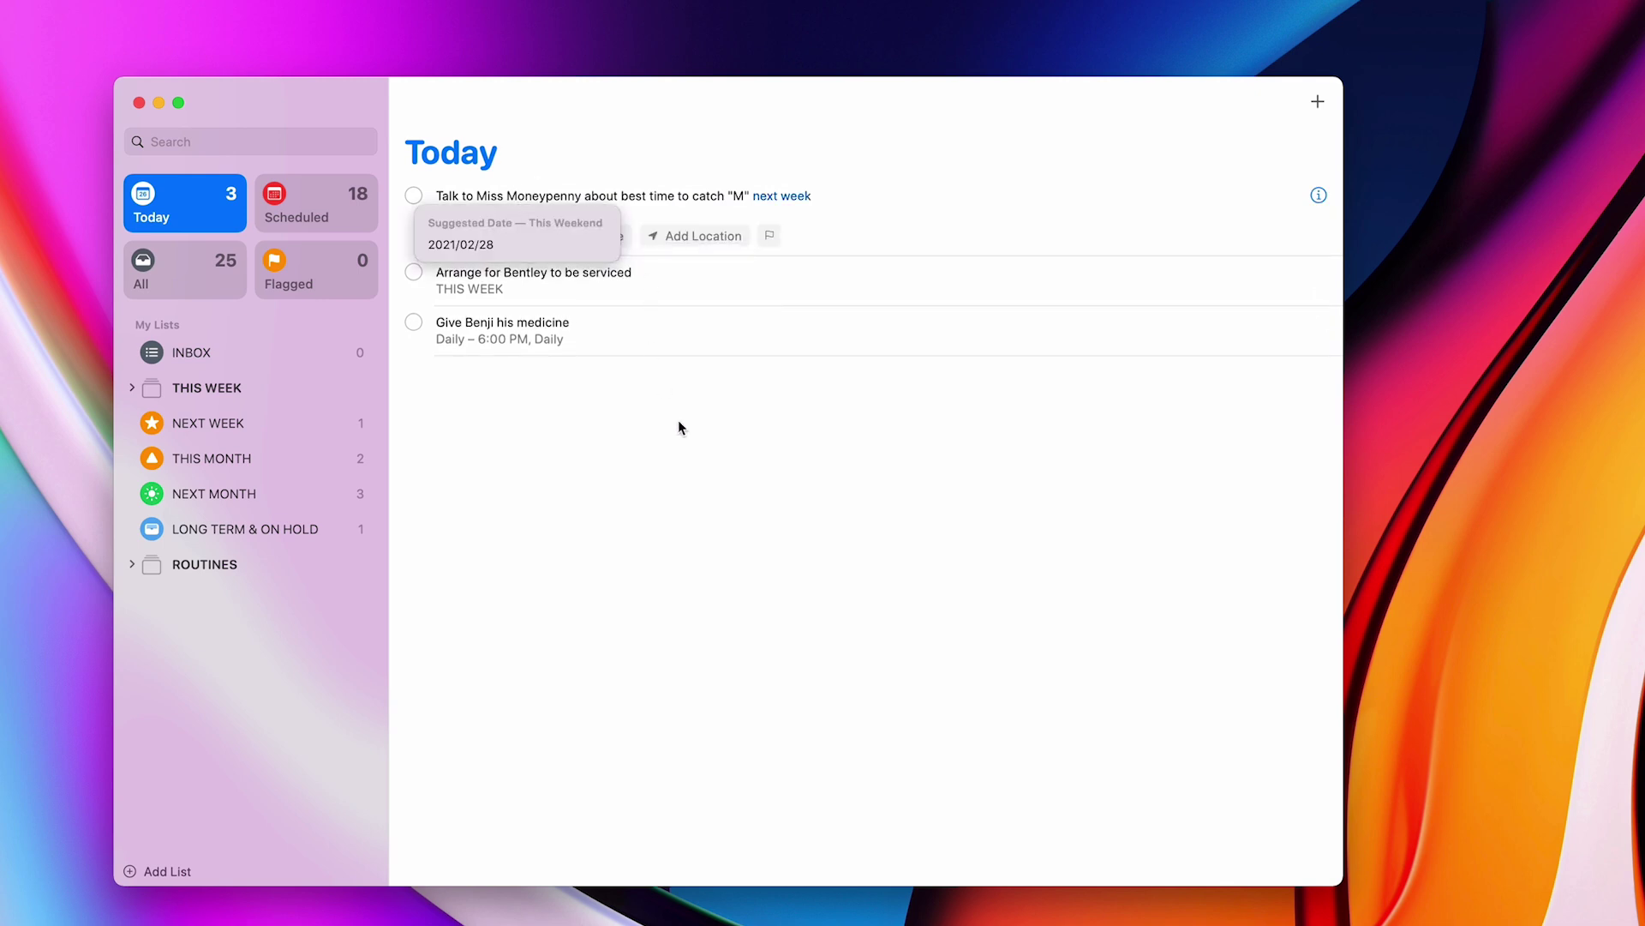
pyautogui.press('Escape')
pyautogui.doubleClick(586, 202)
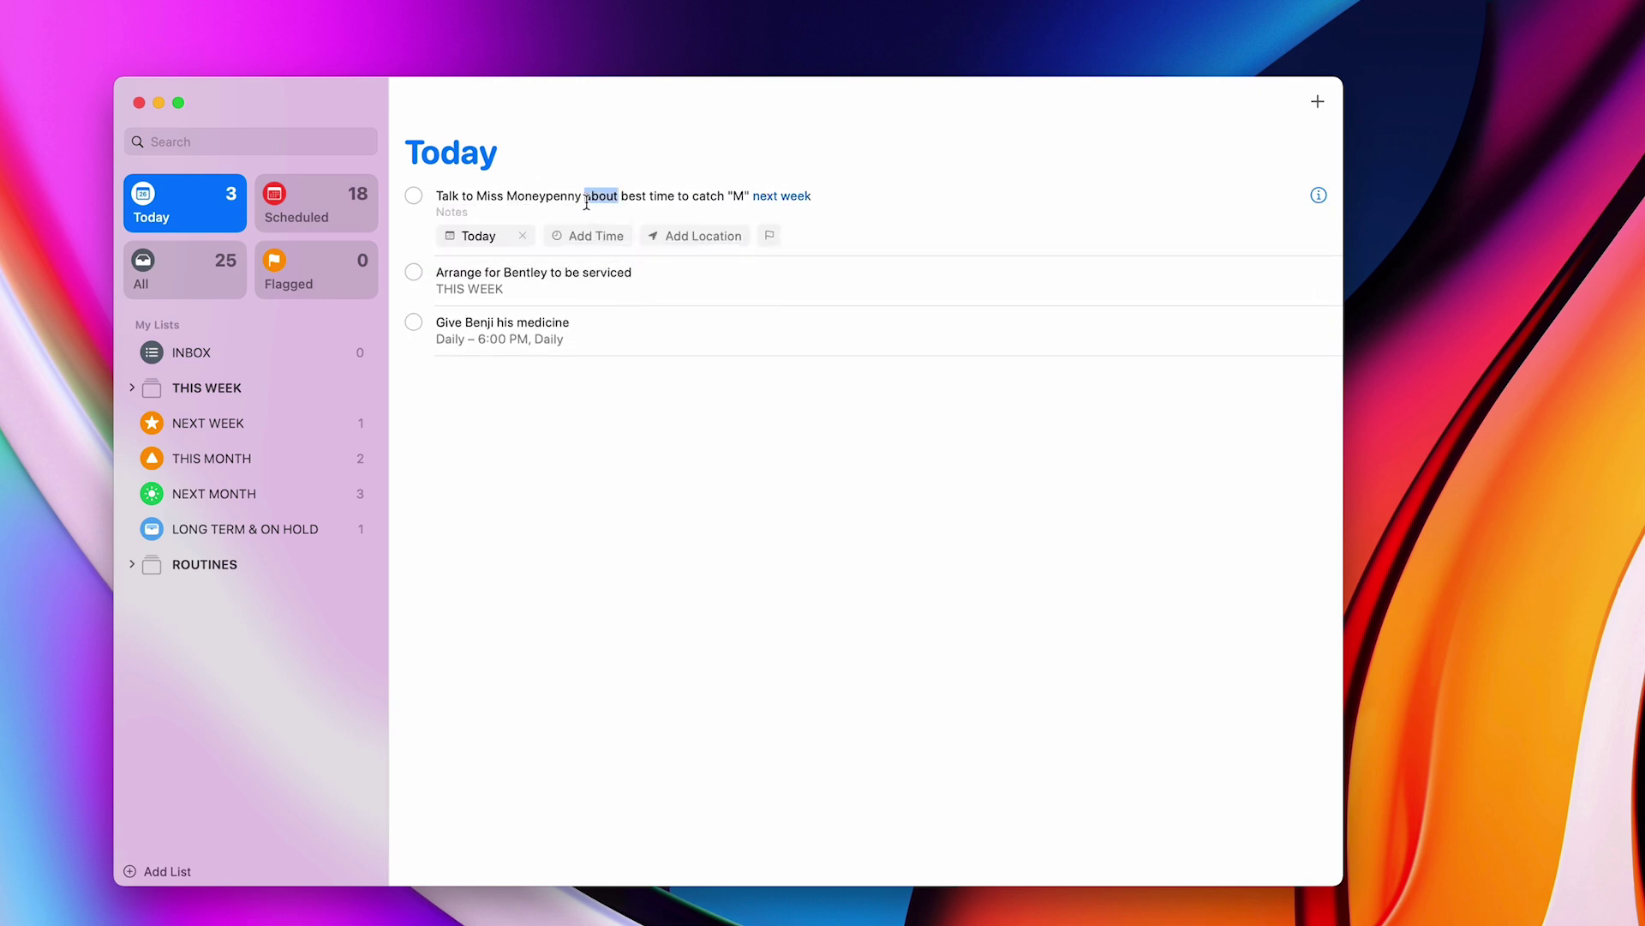
pyautogui.press('Escape')
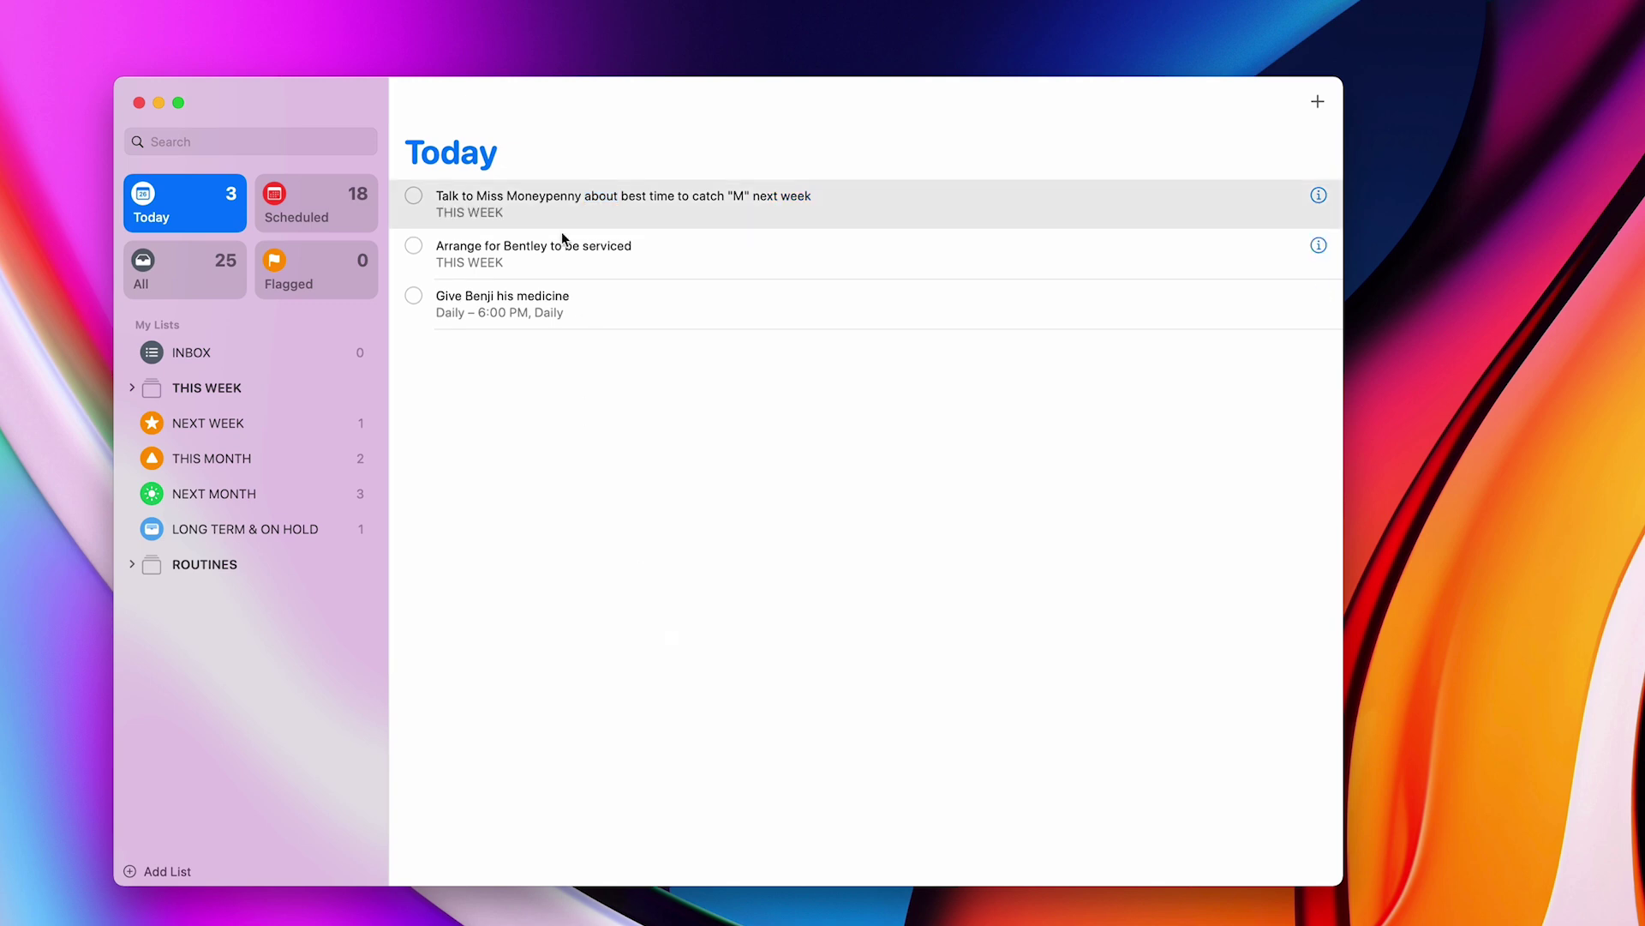
pyautogui.click(566, 199)
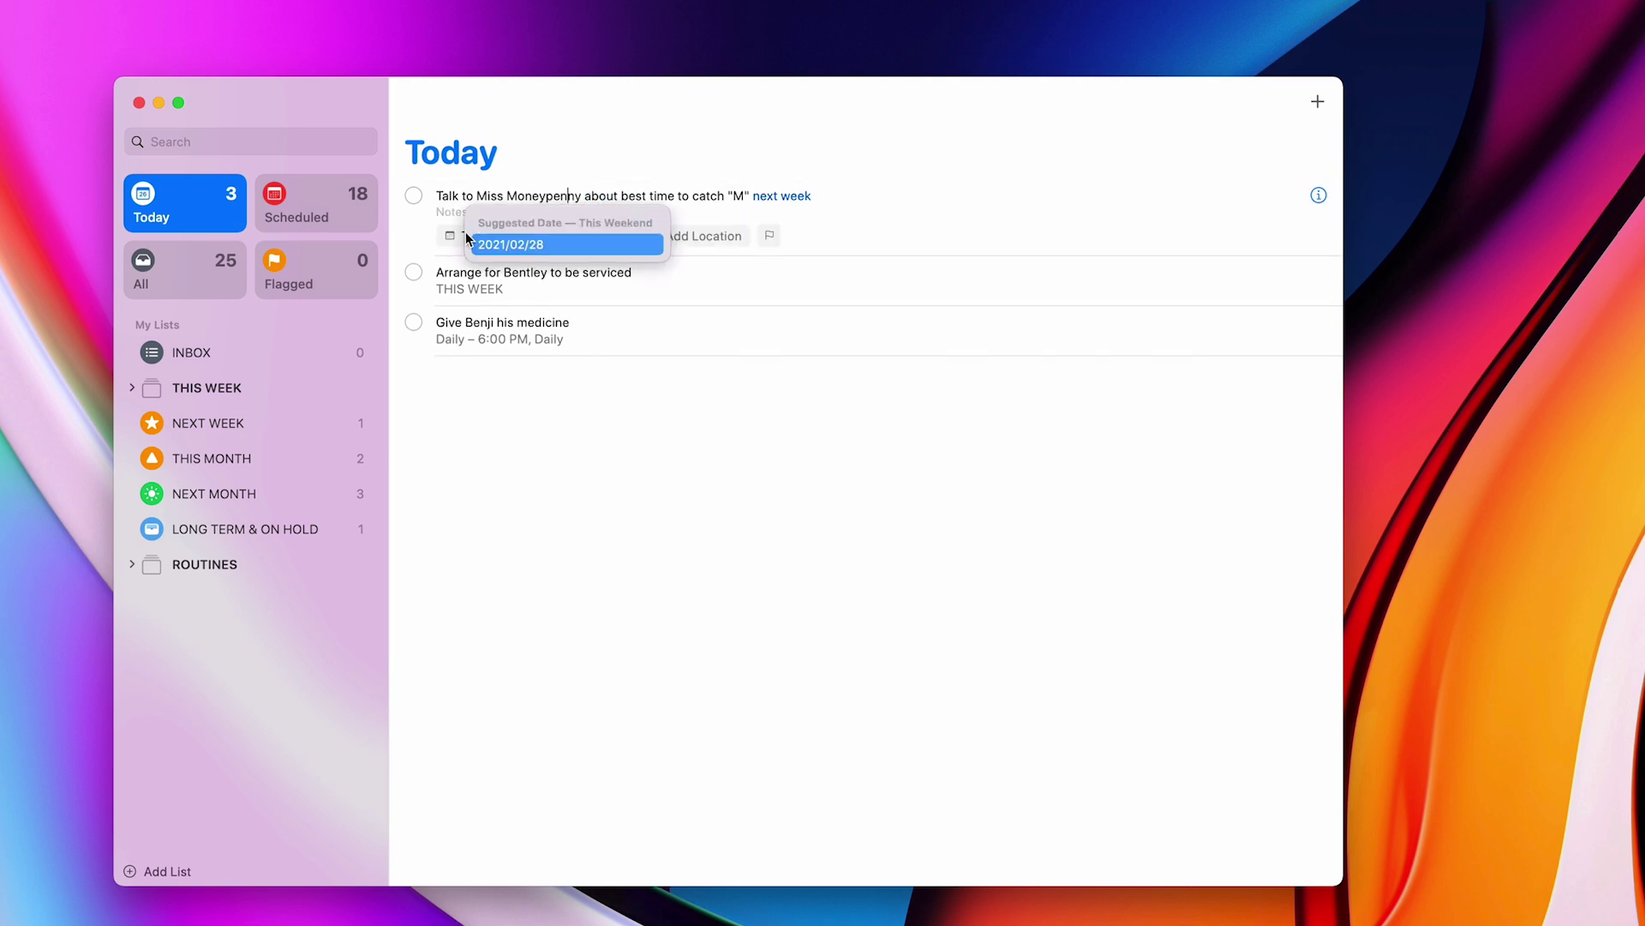
pyautogui.press('Escape')
pyautogui.click(478, 236)
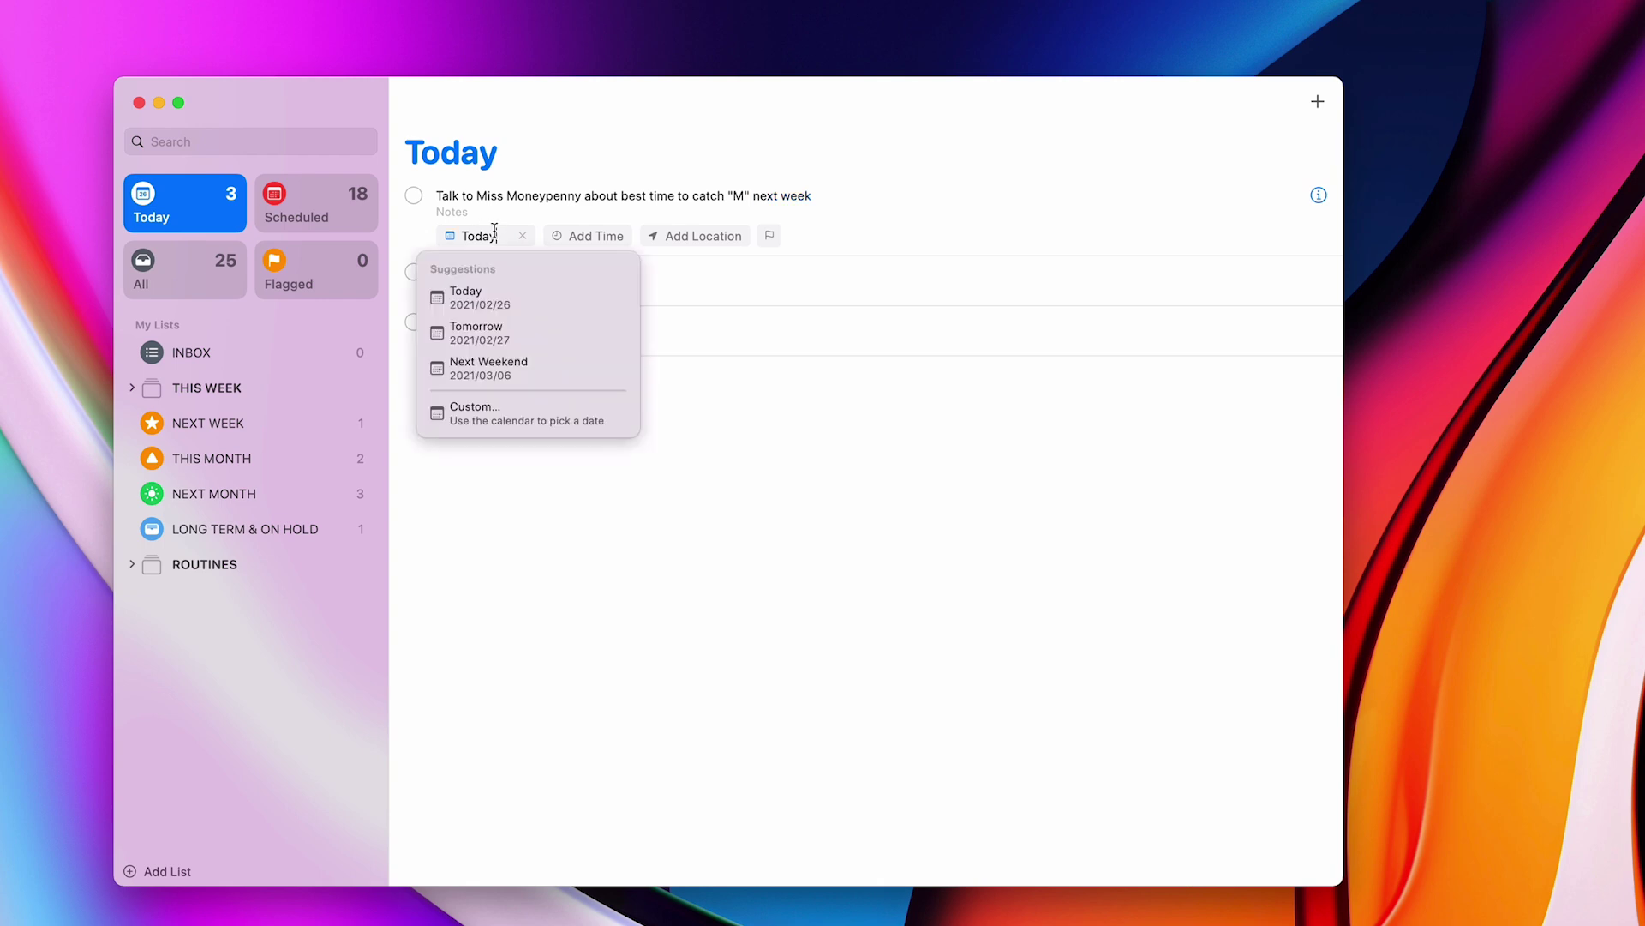
pyautogui.click(503, 329)
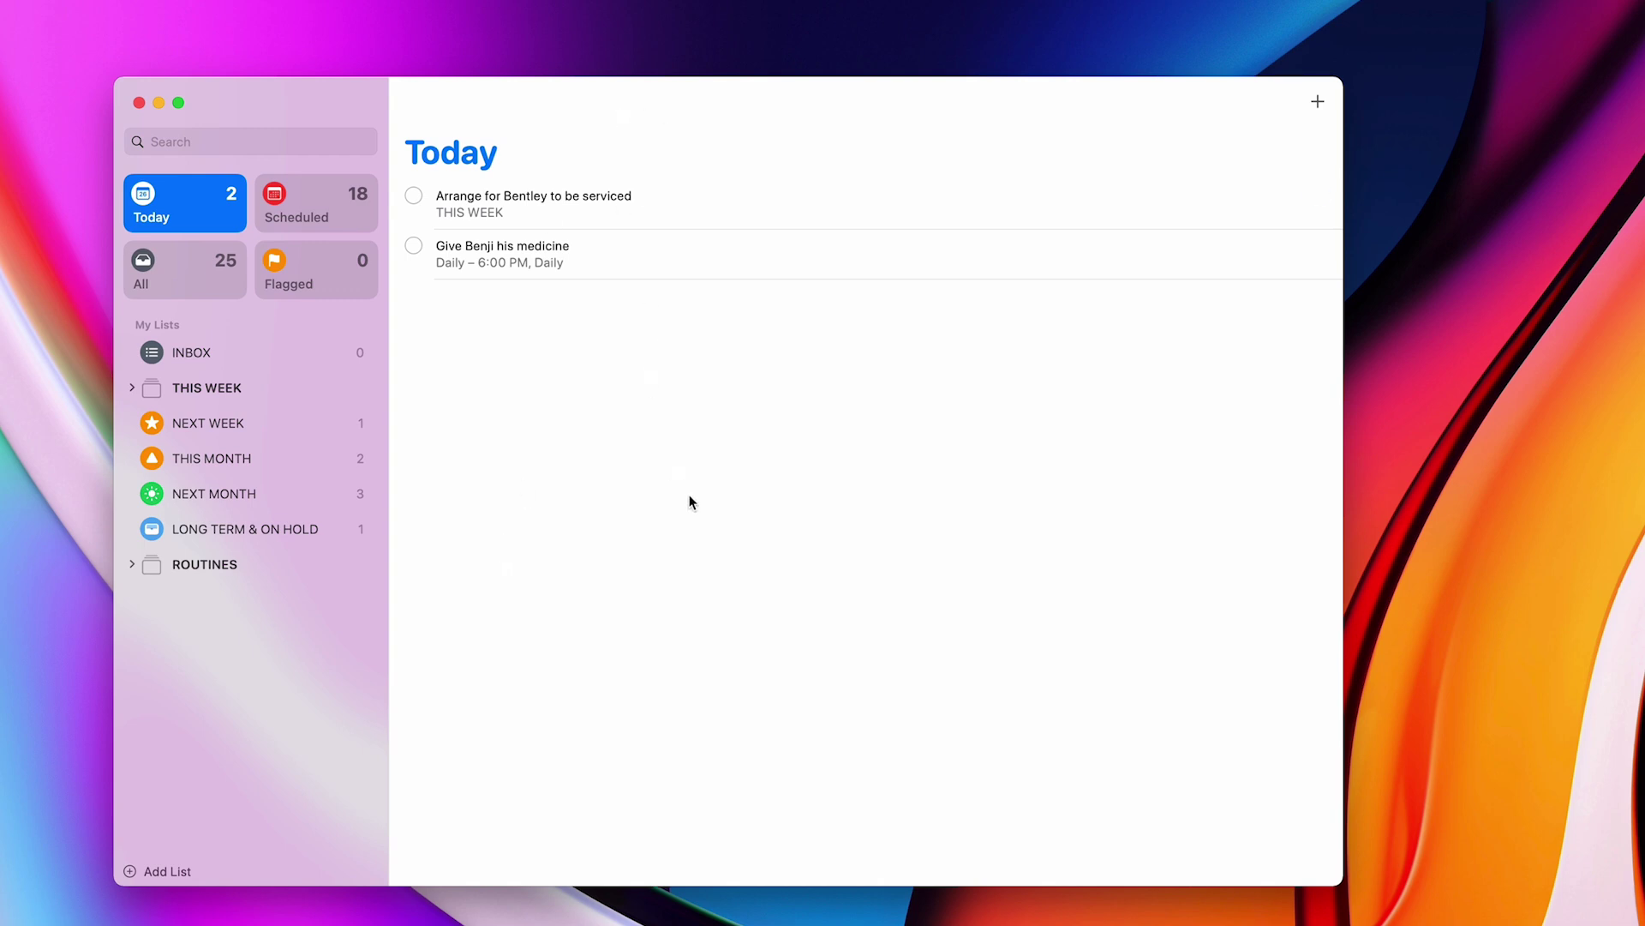
# Mark today's medicine reminder as completed.
pyautogui.moveTo(503, 251)
pyautogui.click(528, 242)
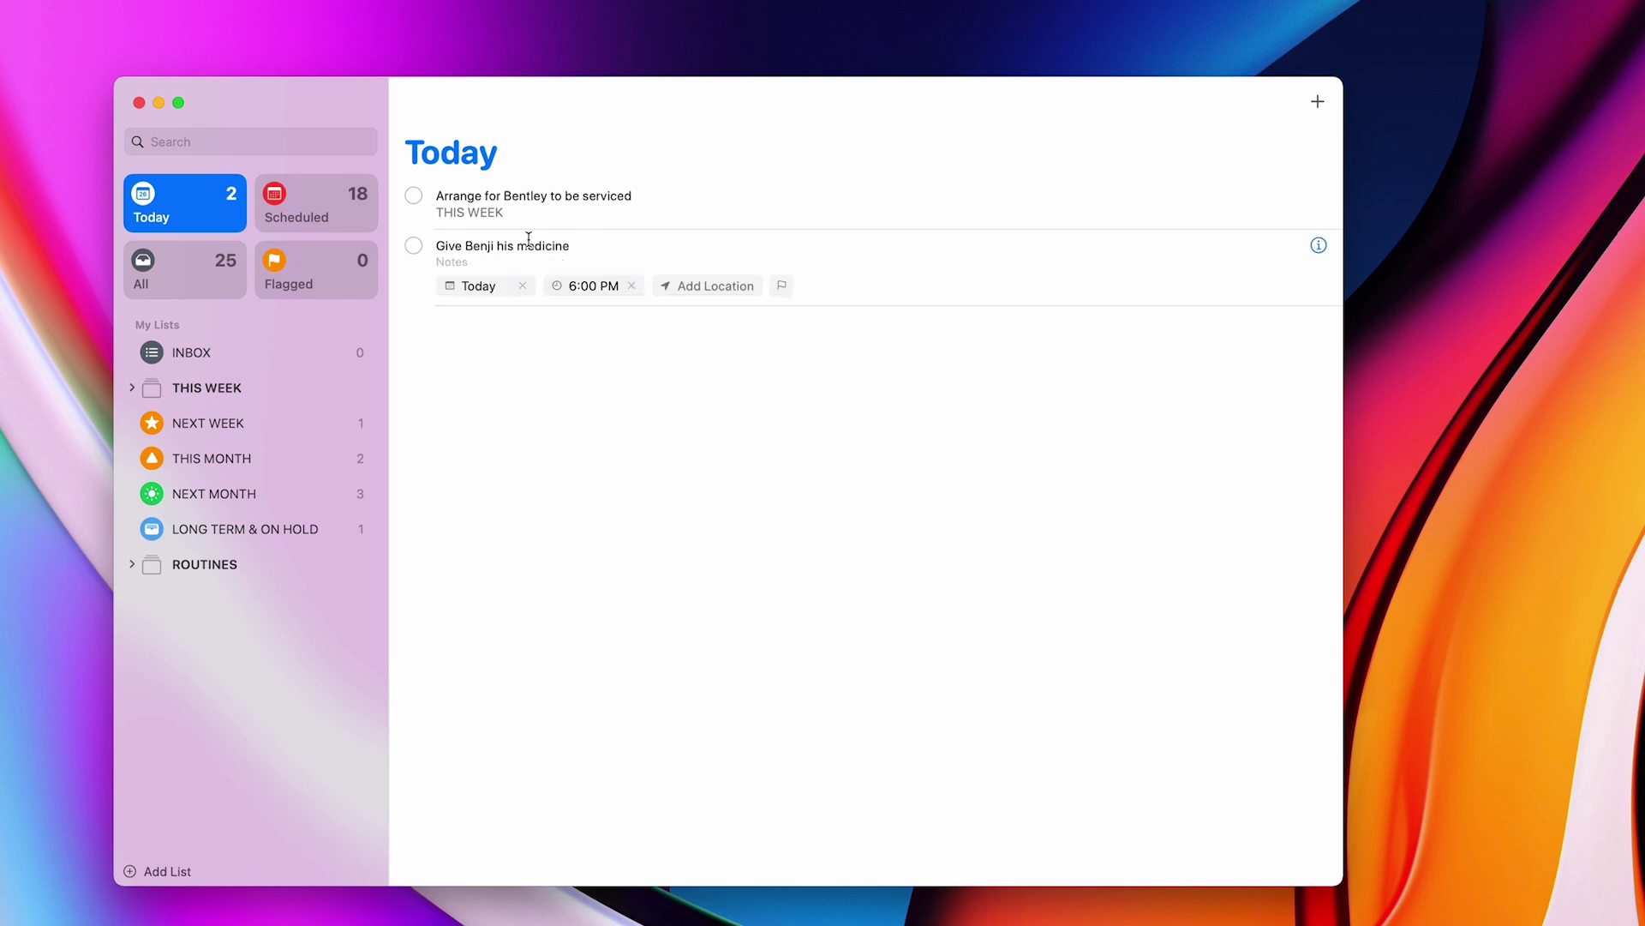
pyautogui.click(654, 470)
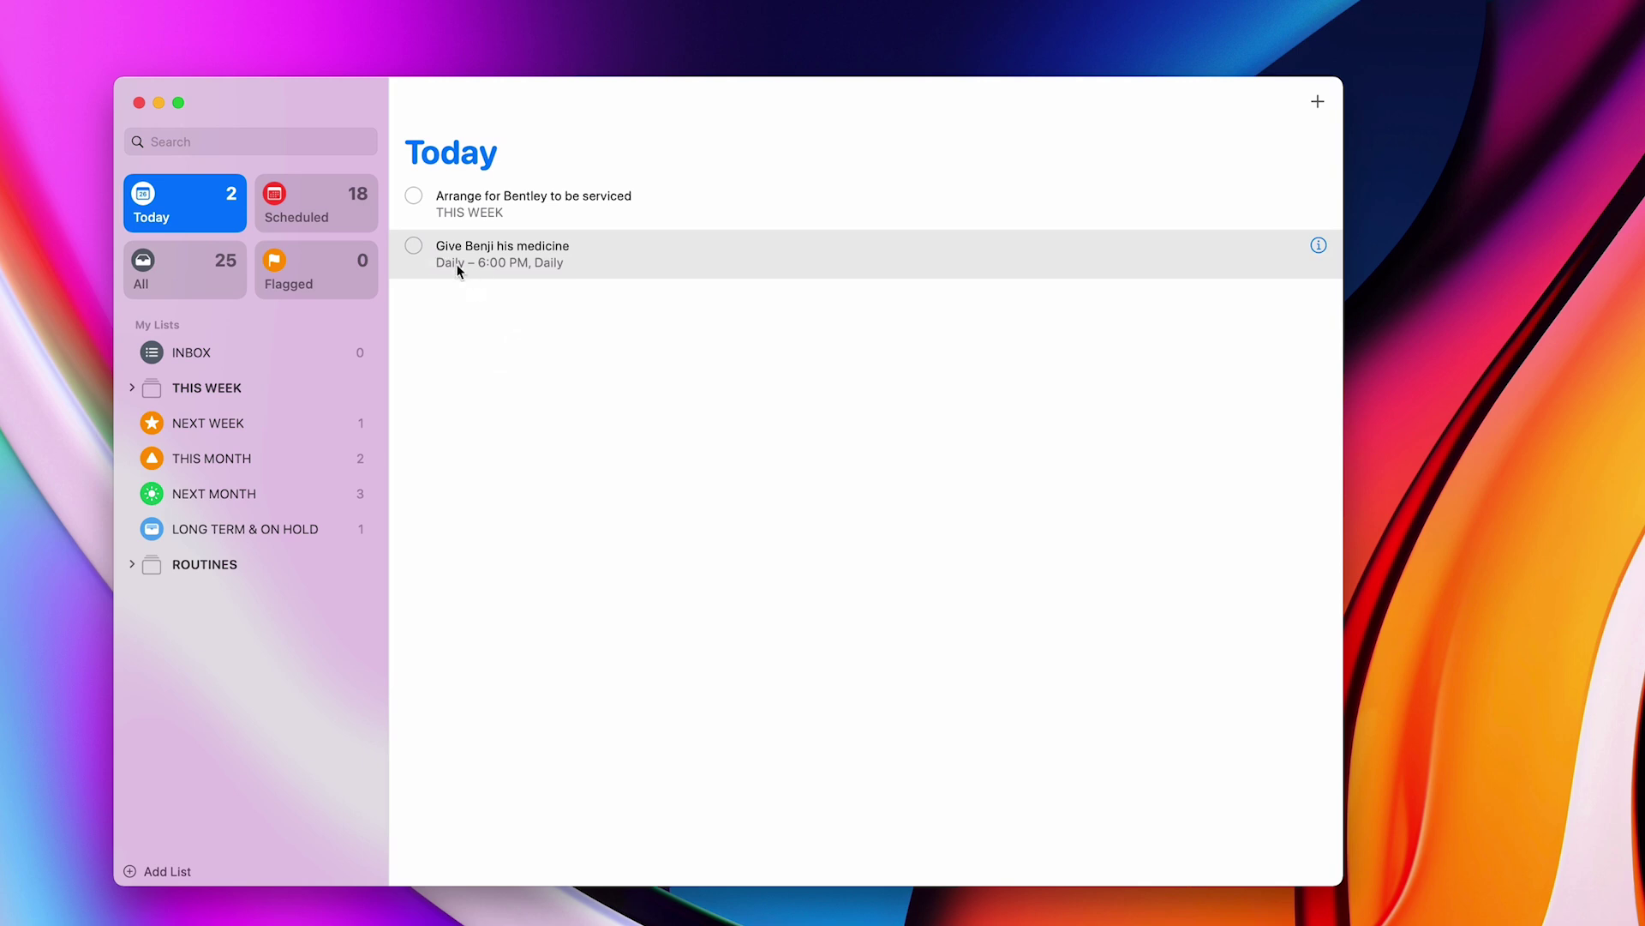
pyautogui.click(413, 246)
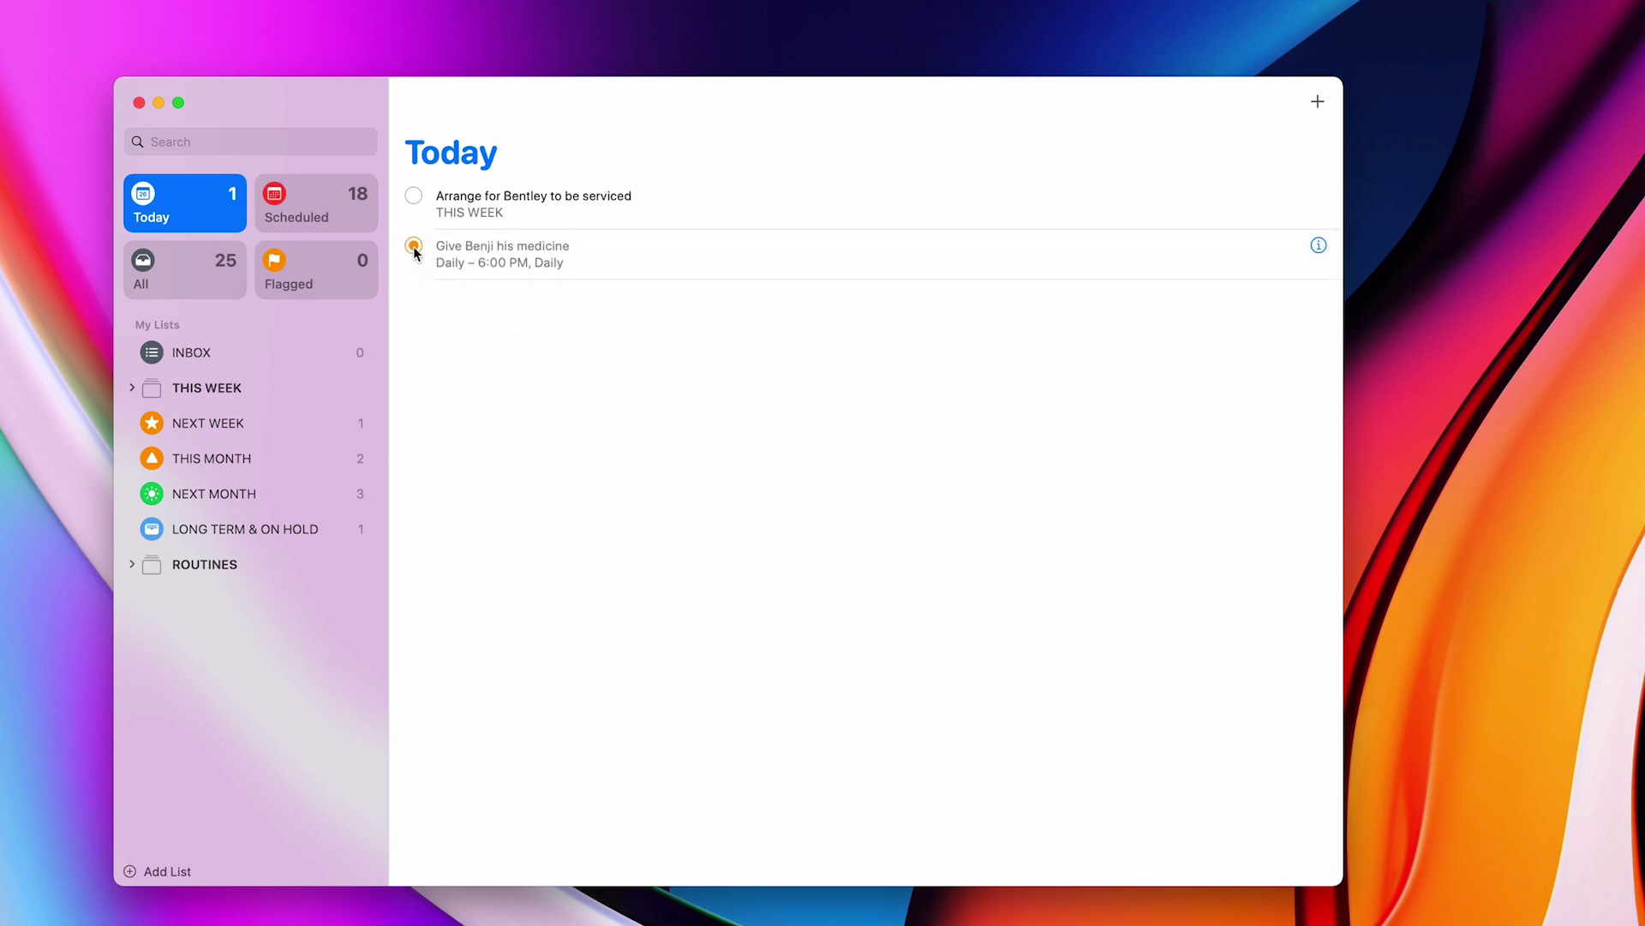
# Discard an empty new reminder and switch to the Scheduled list.
pyautogui.click(454, 405)
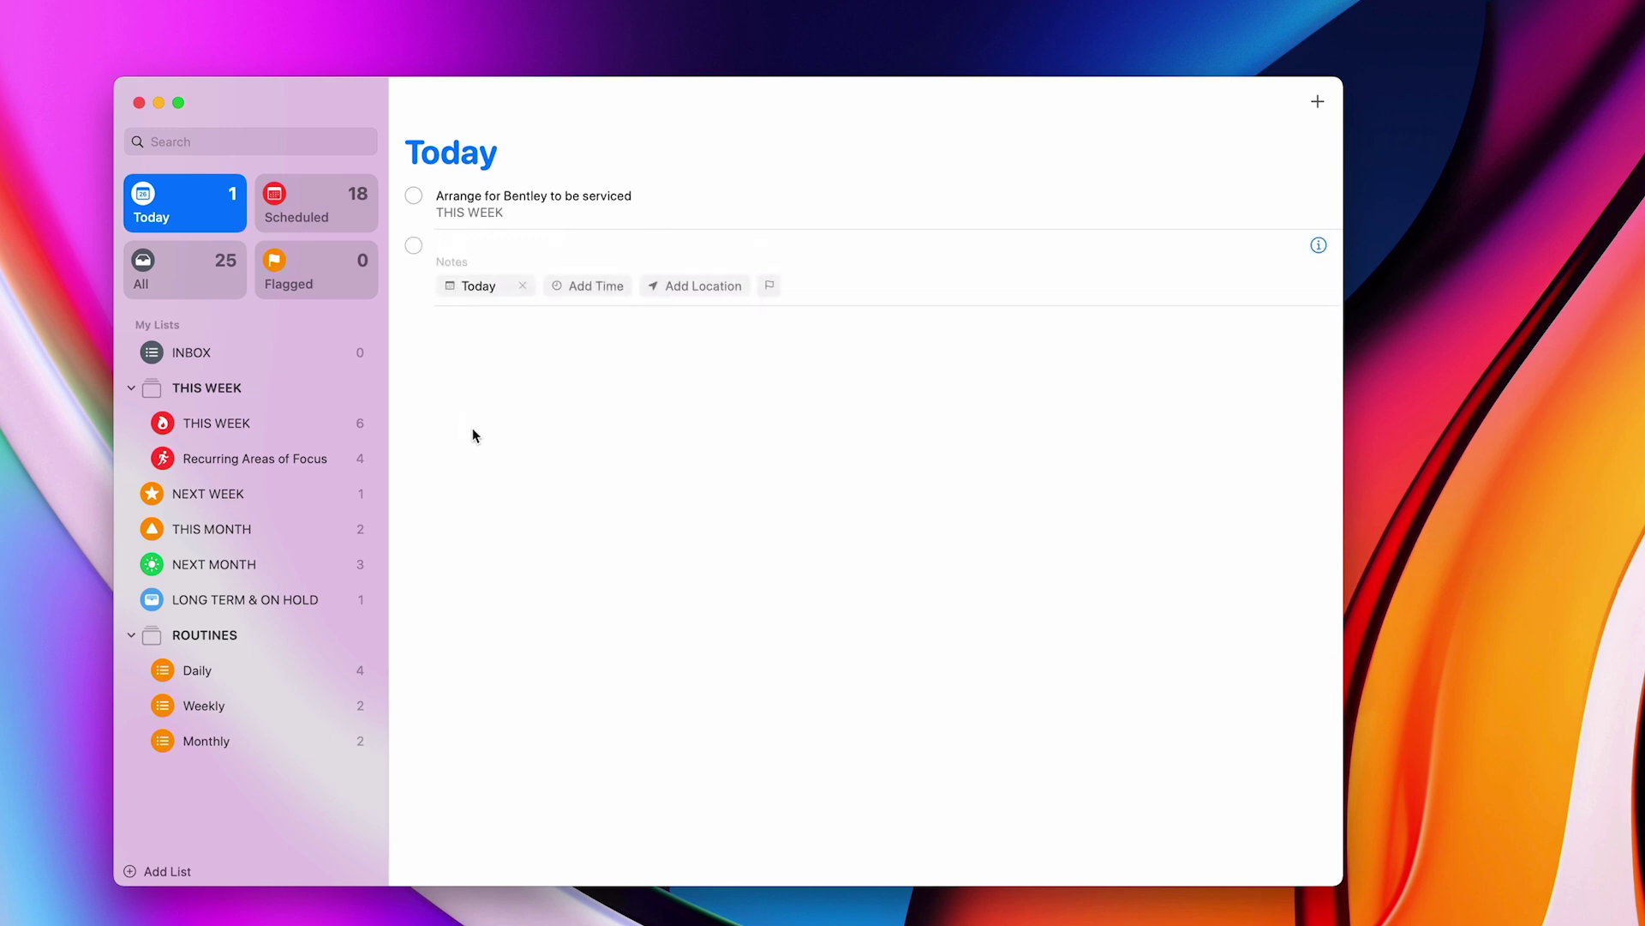
pyautogui.click(463, 429)
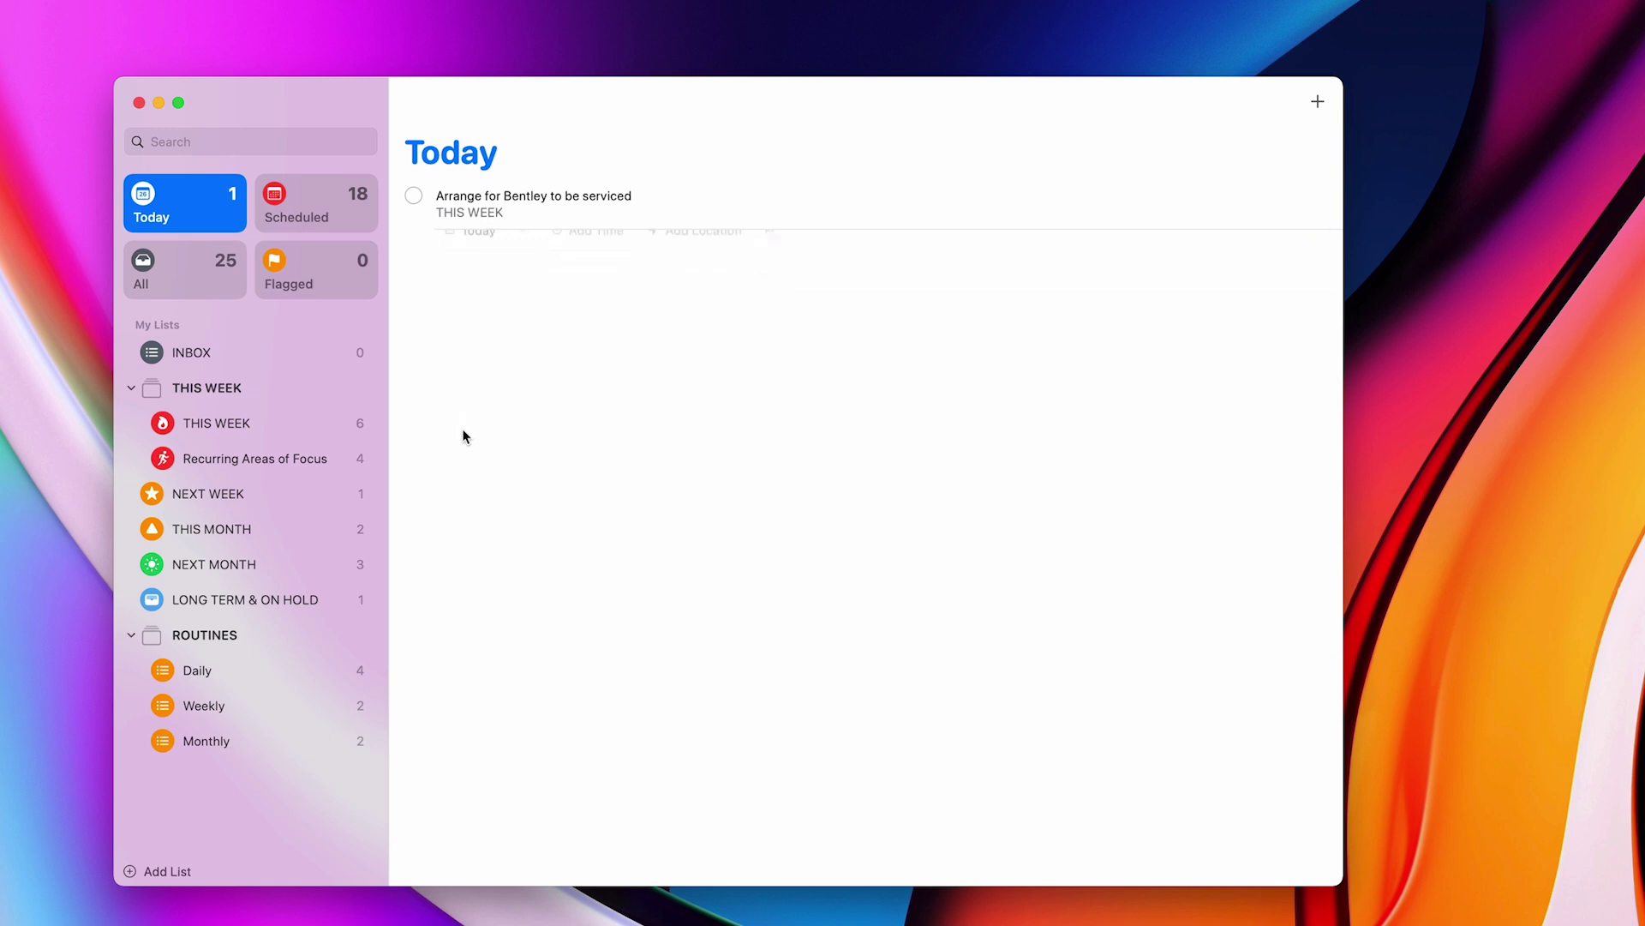
pyautogui.click(301, 216)
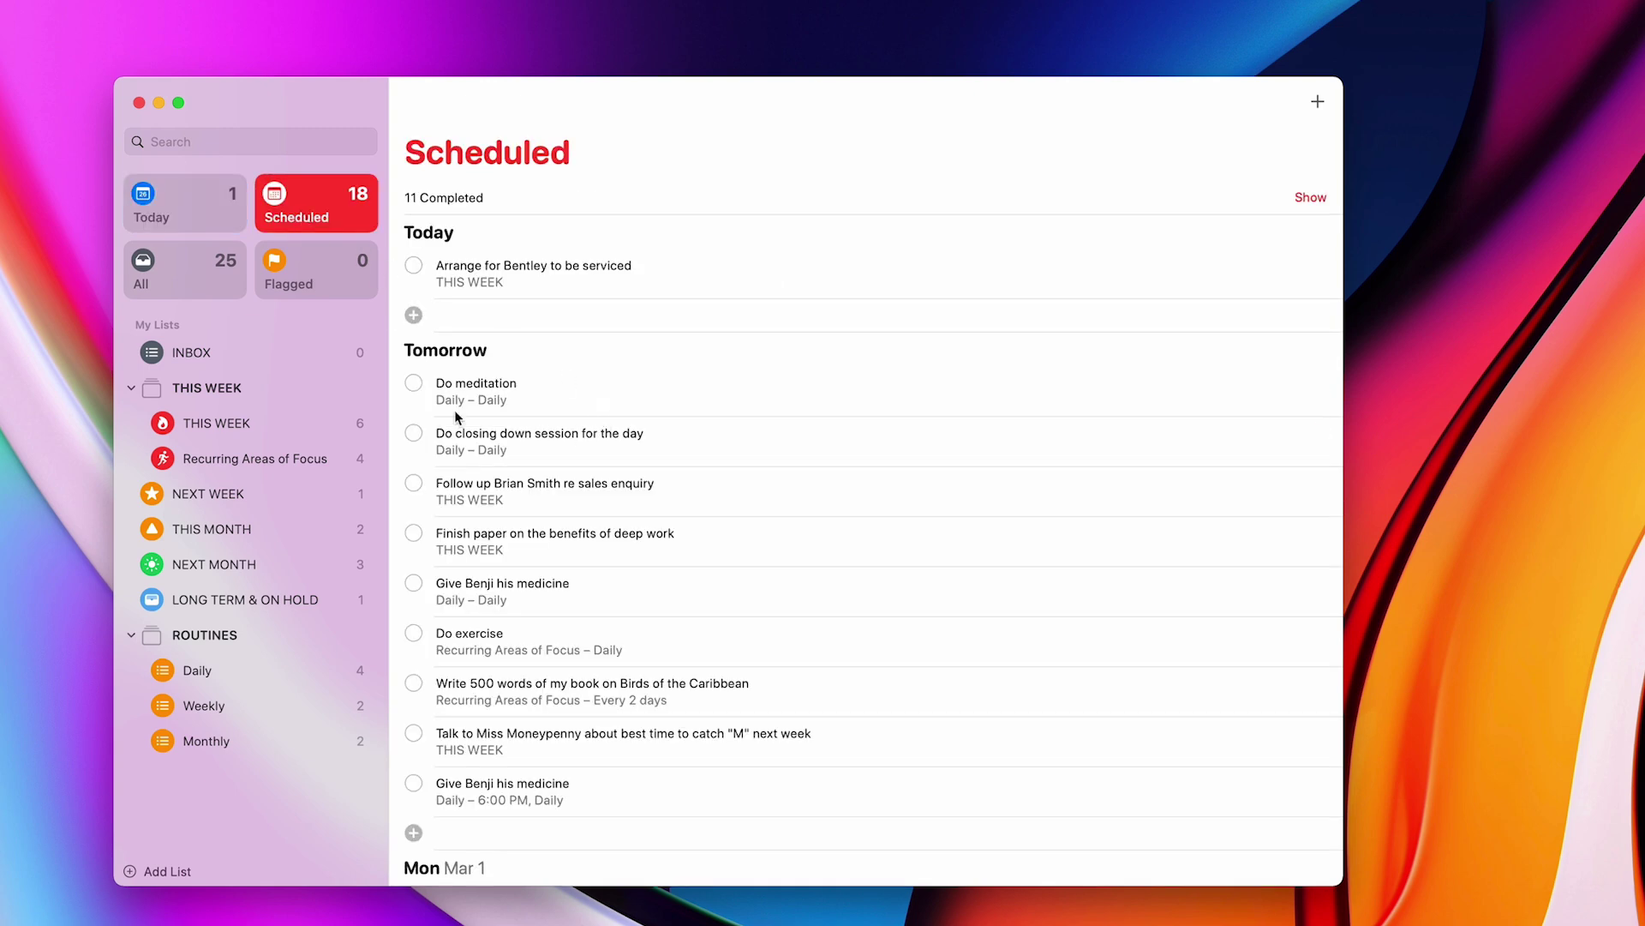
pyautogui.scroll(-2, 540, 422)
pyautogui.scroll(-5, 540, 419)
pyautogui.scroll(-3, 540, 418)
pyautogui.scroll(10, 543, 415)
pyautogui.scroll(1, 566, 425)
pyautogui.click(579, 267)
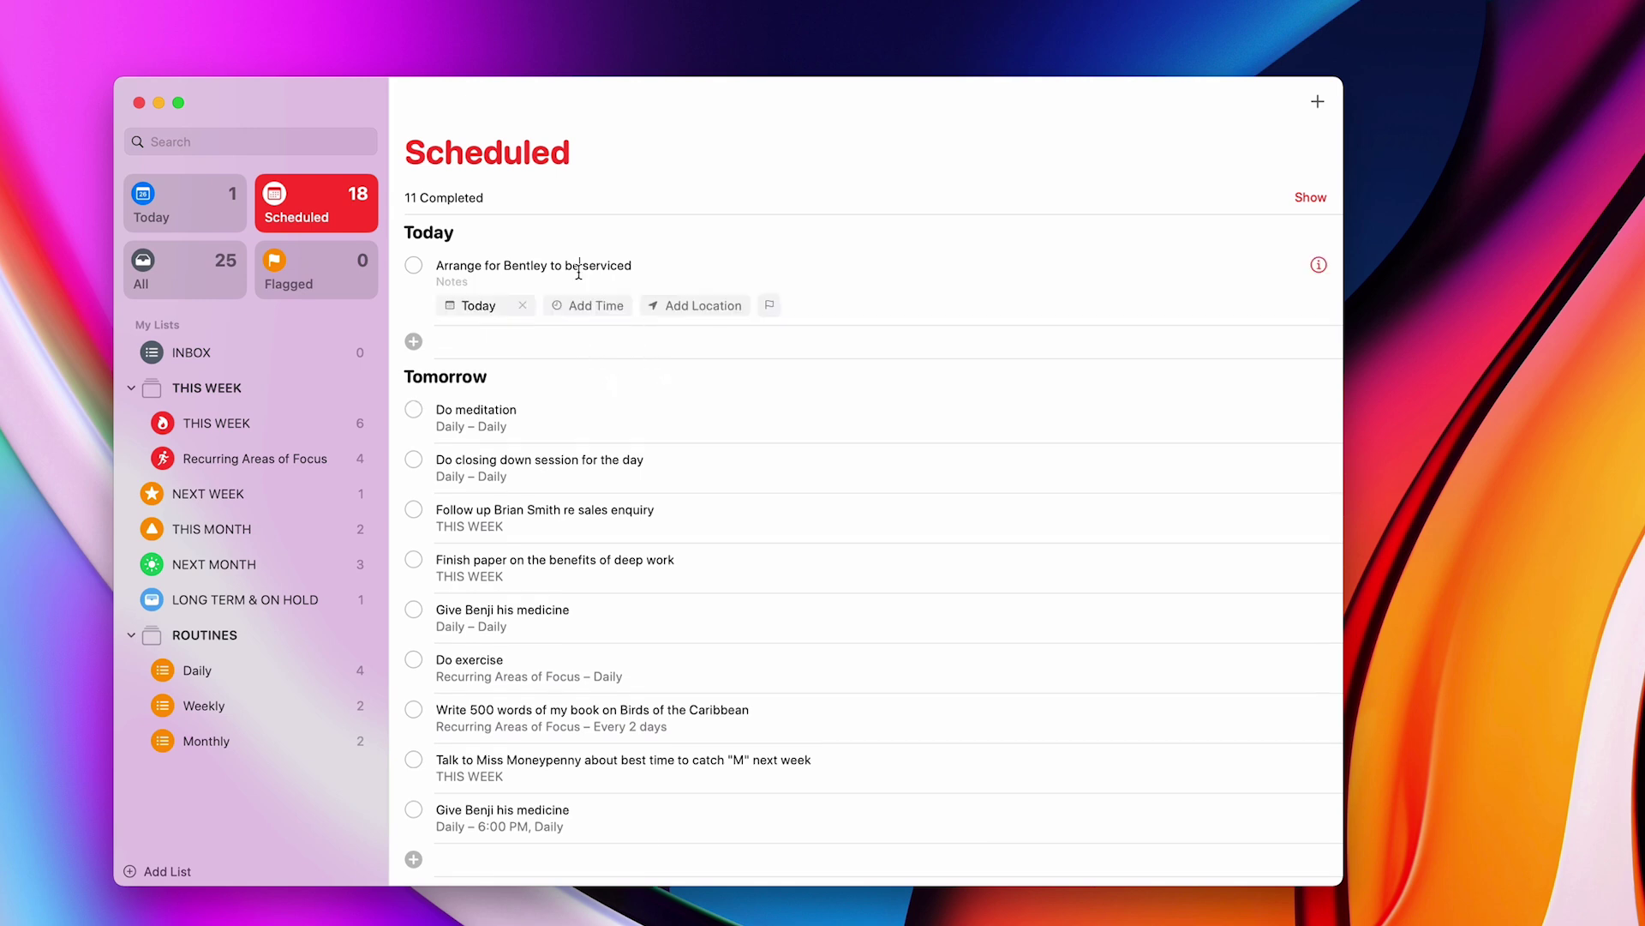
pyautogui.click(760, 364)
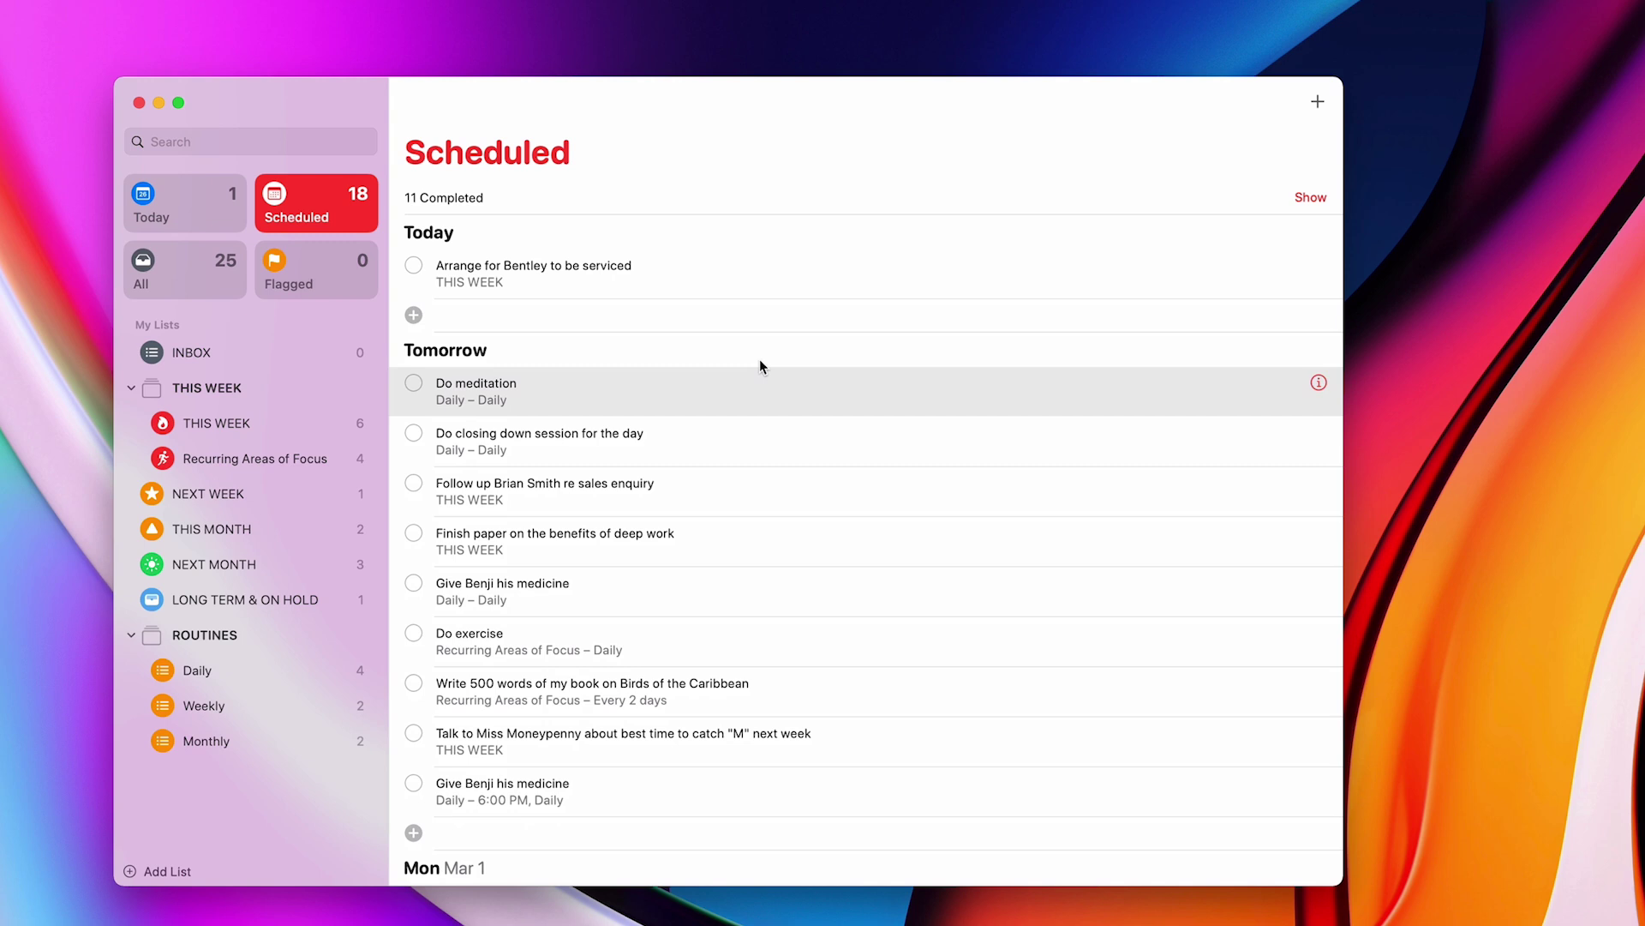
pyautogui.click(605, 266)
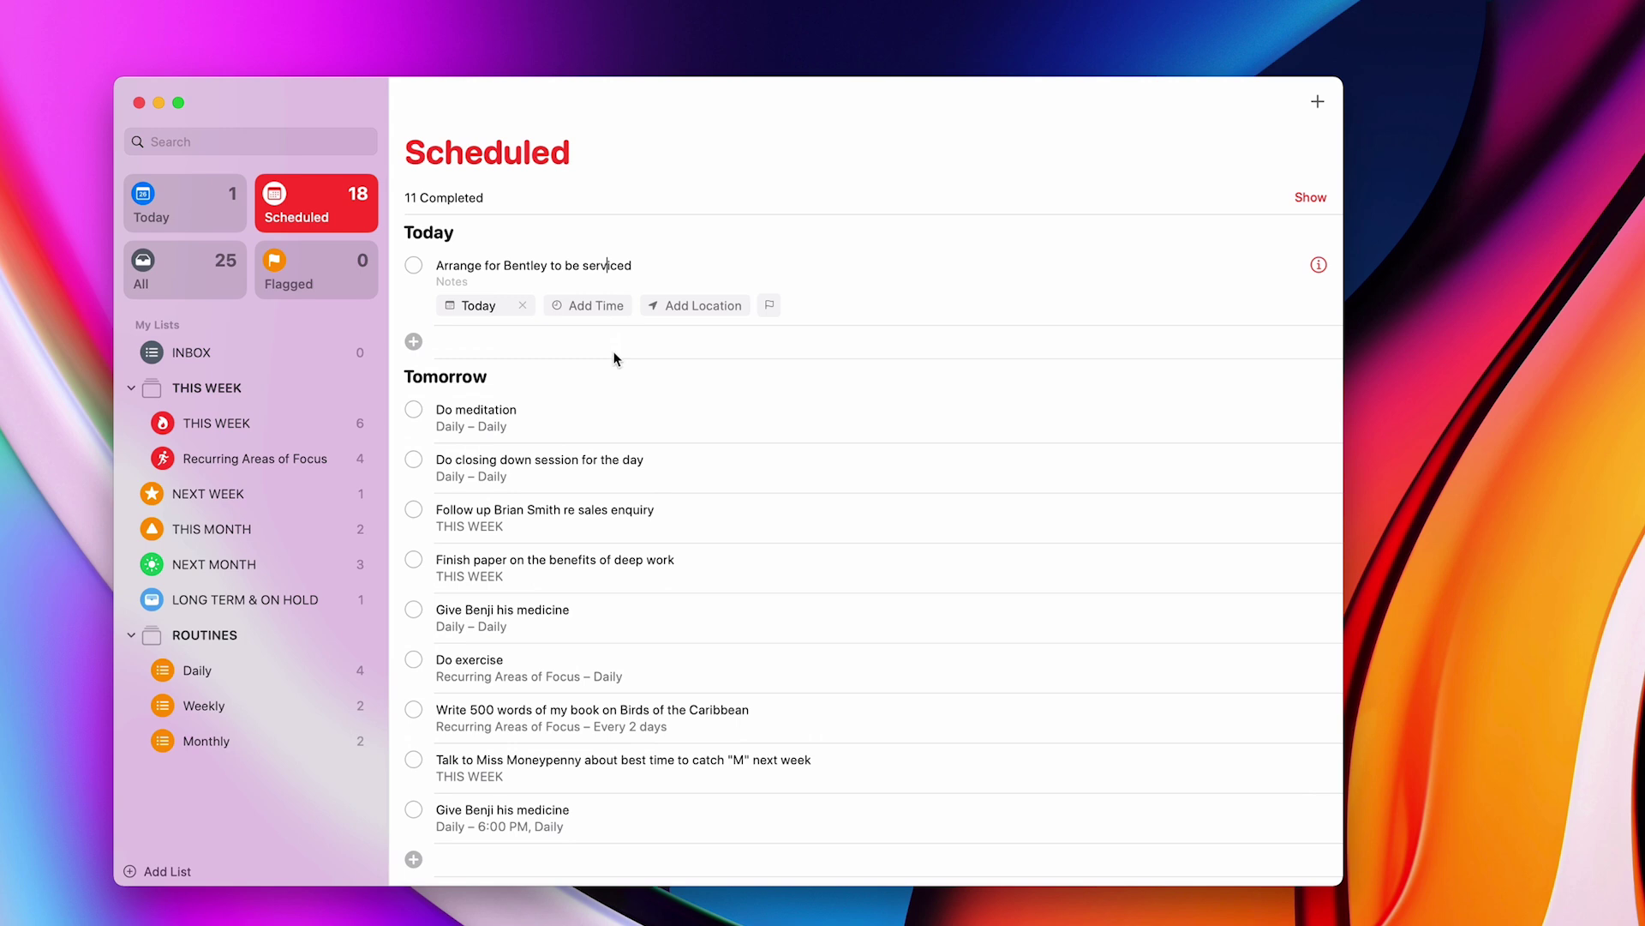
pyautogui.click(678, 342)
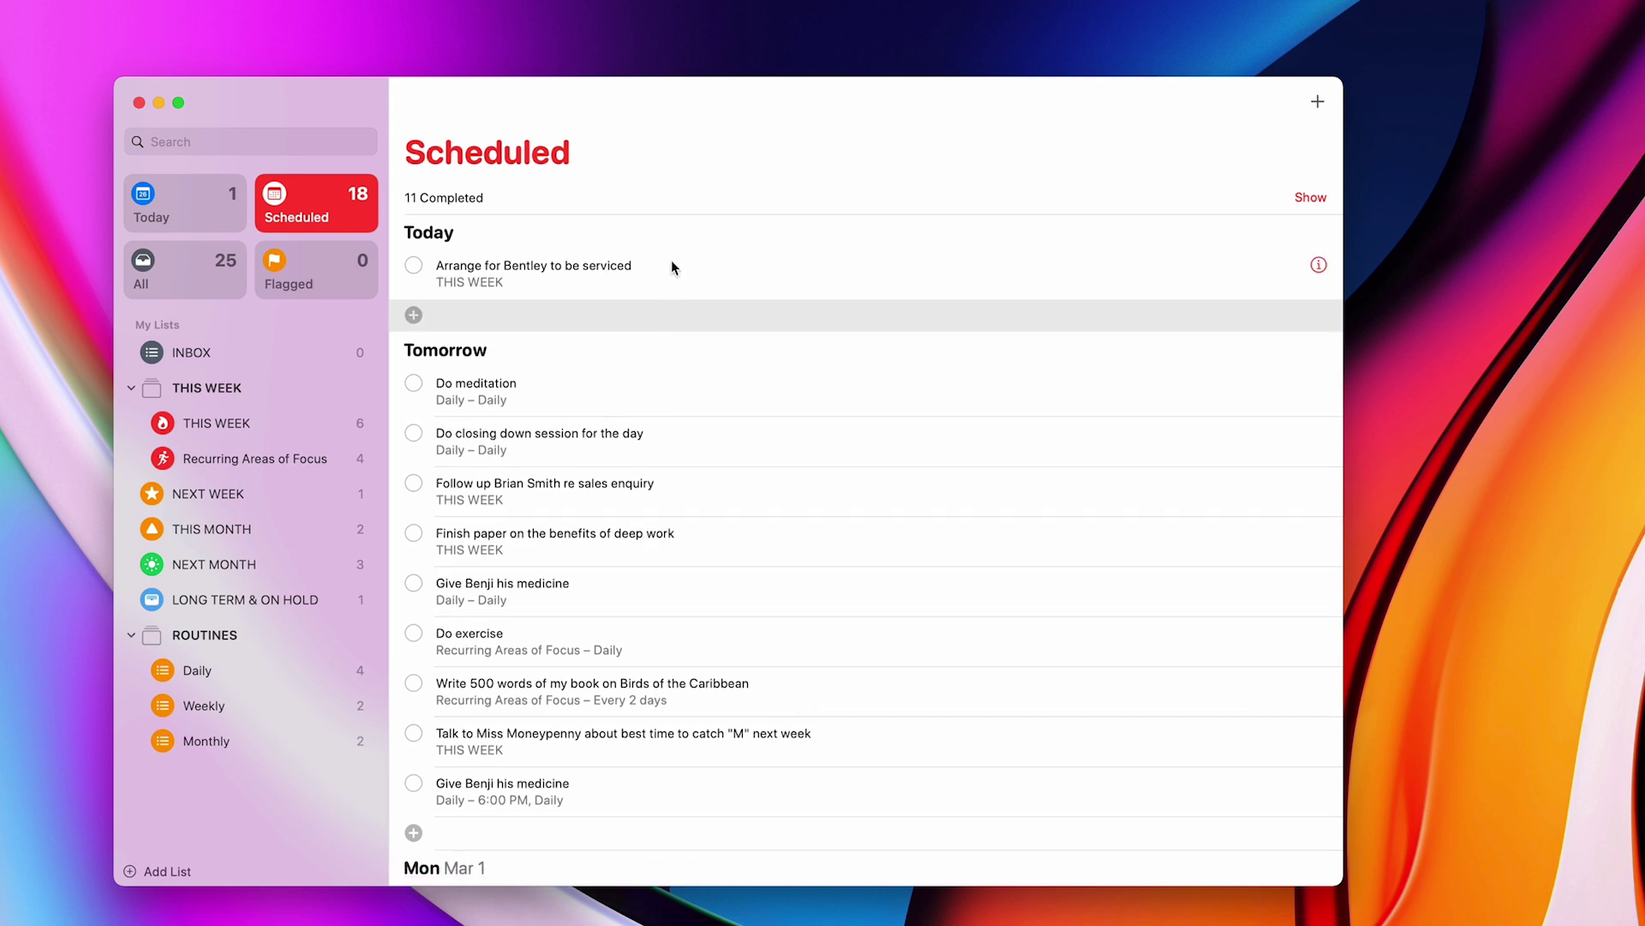
pyautogui.moveTo(671, 265); pyautogui.dragTo(672, 369)
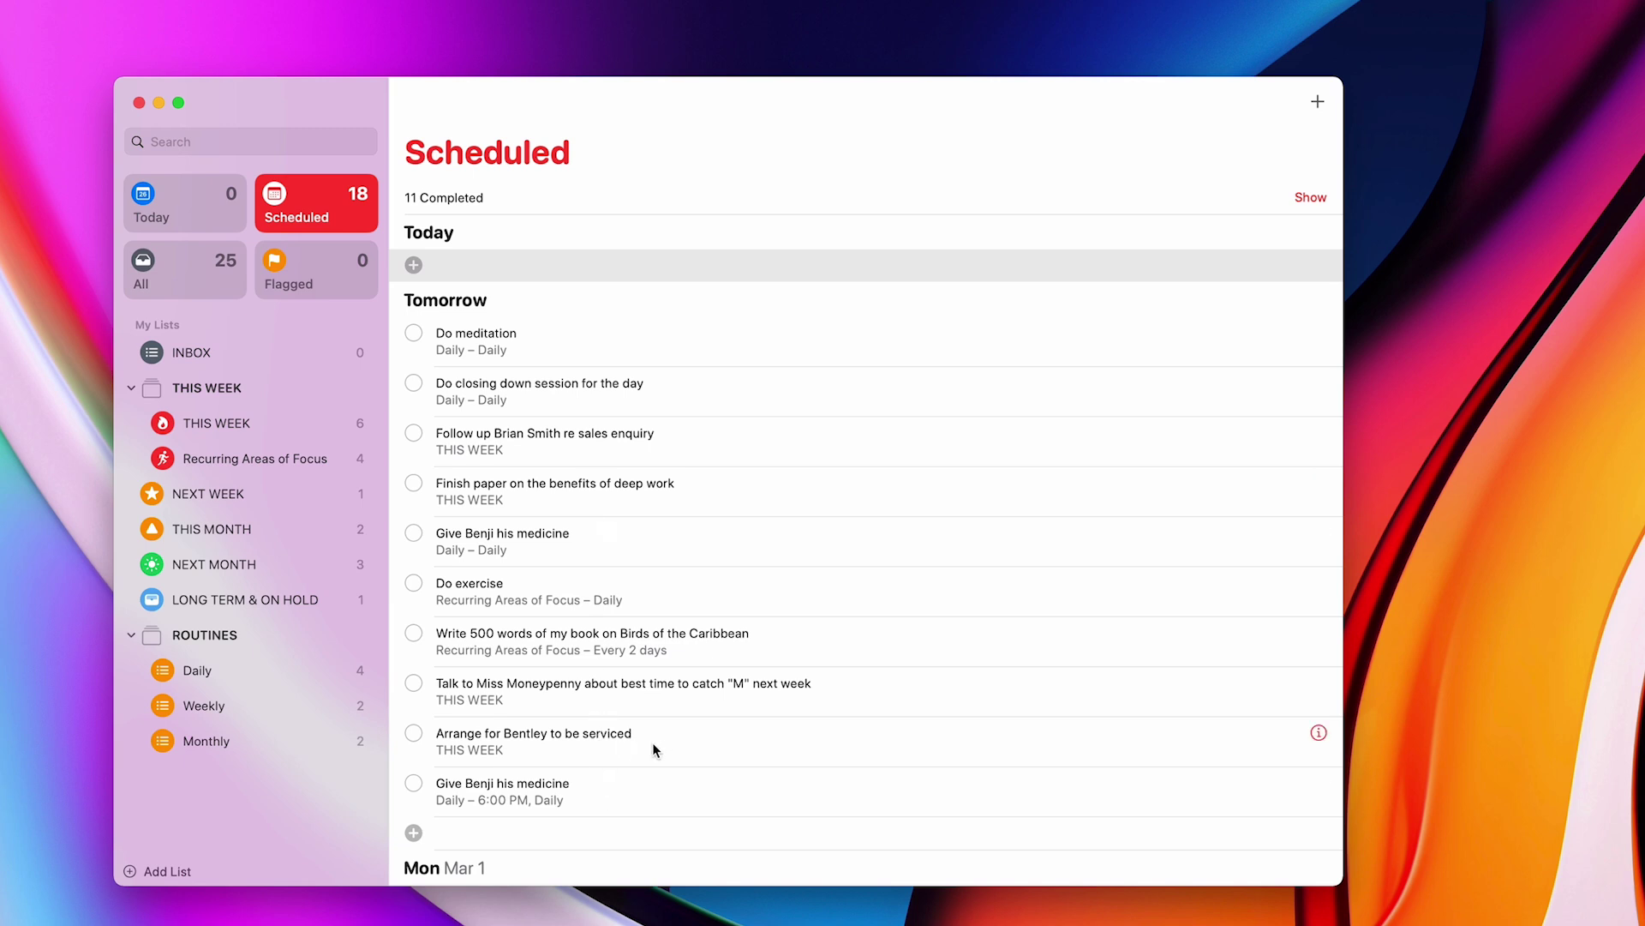
# Flag the Bentley servicing and Birds of the Caribbean writing reminders.
pyautogui.click(1318, 733)
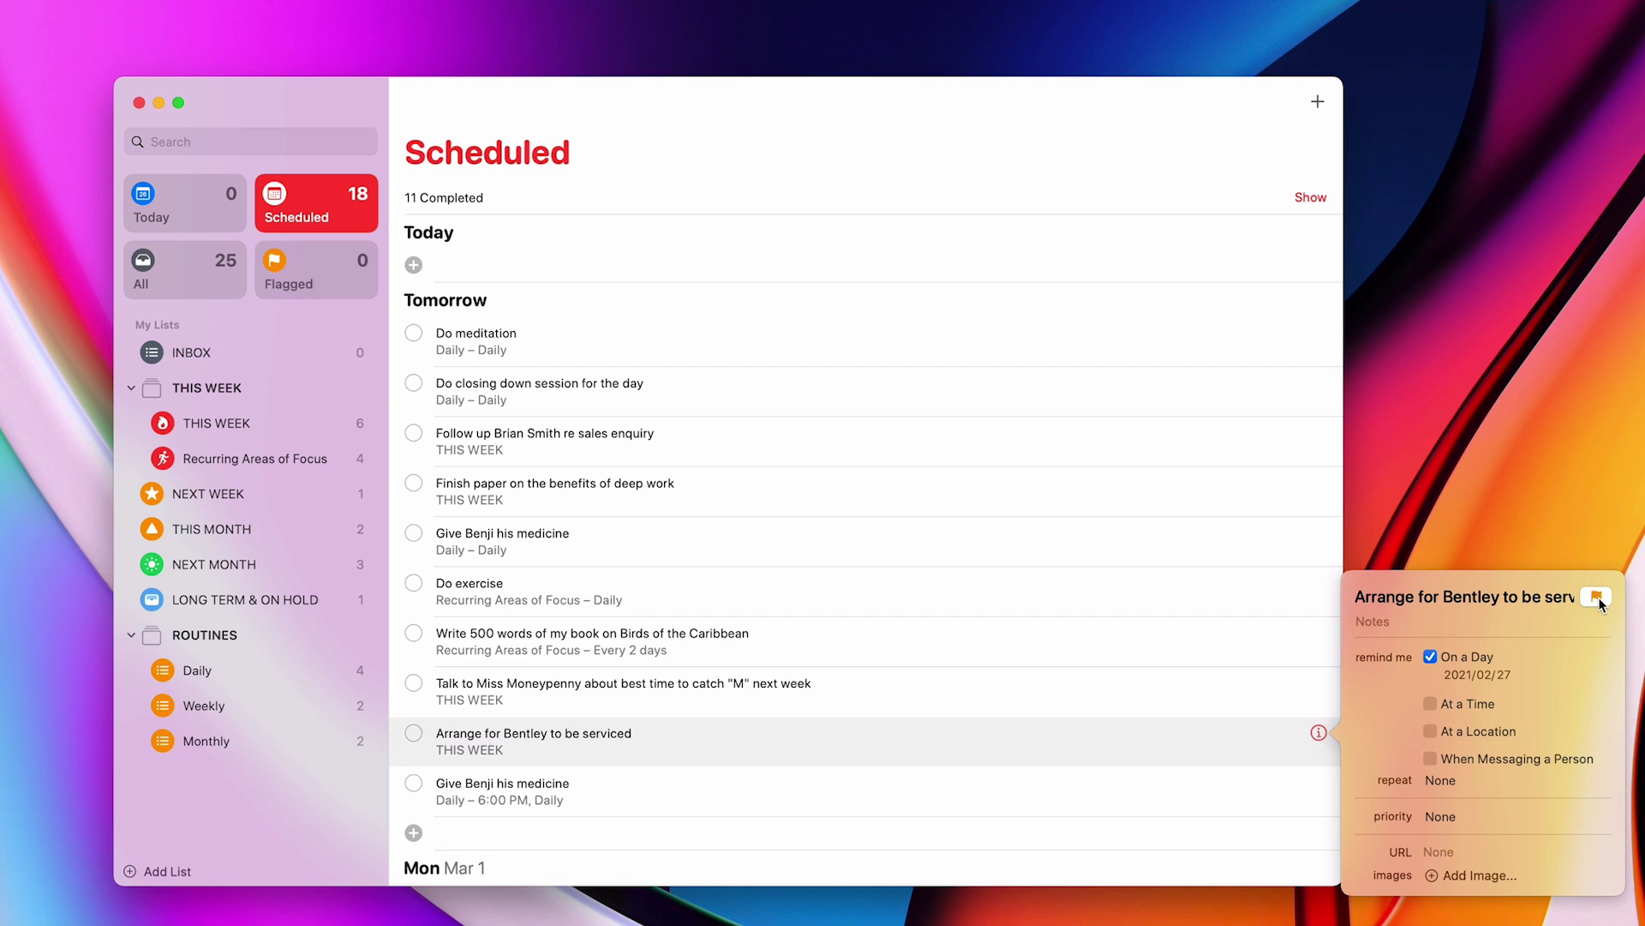
pyautogui.click(1193, 821)
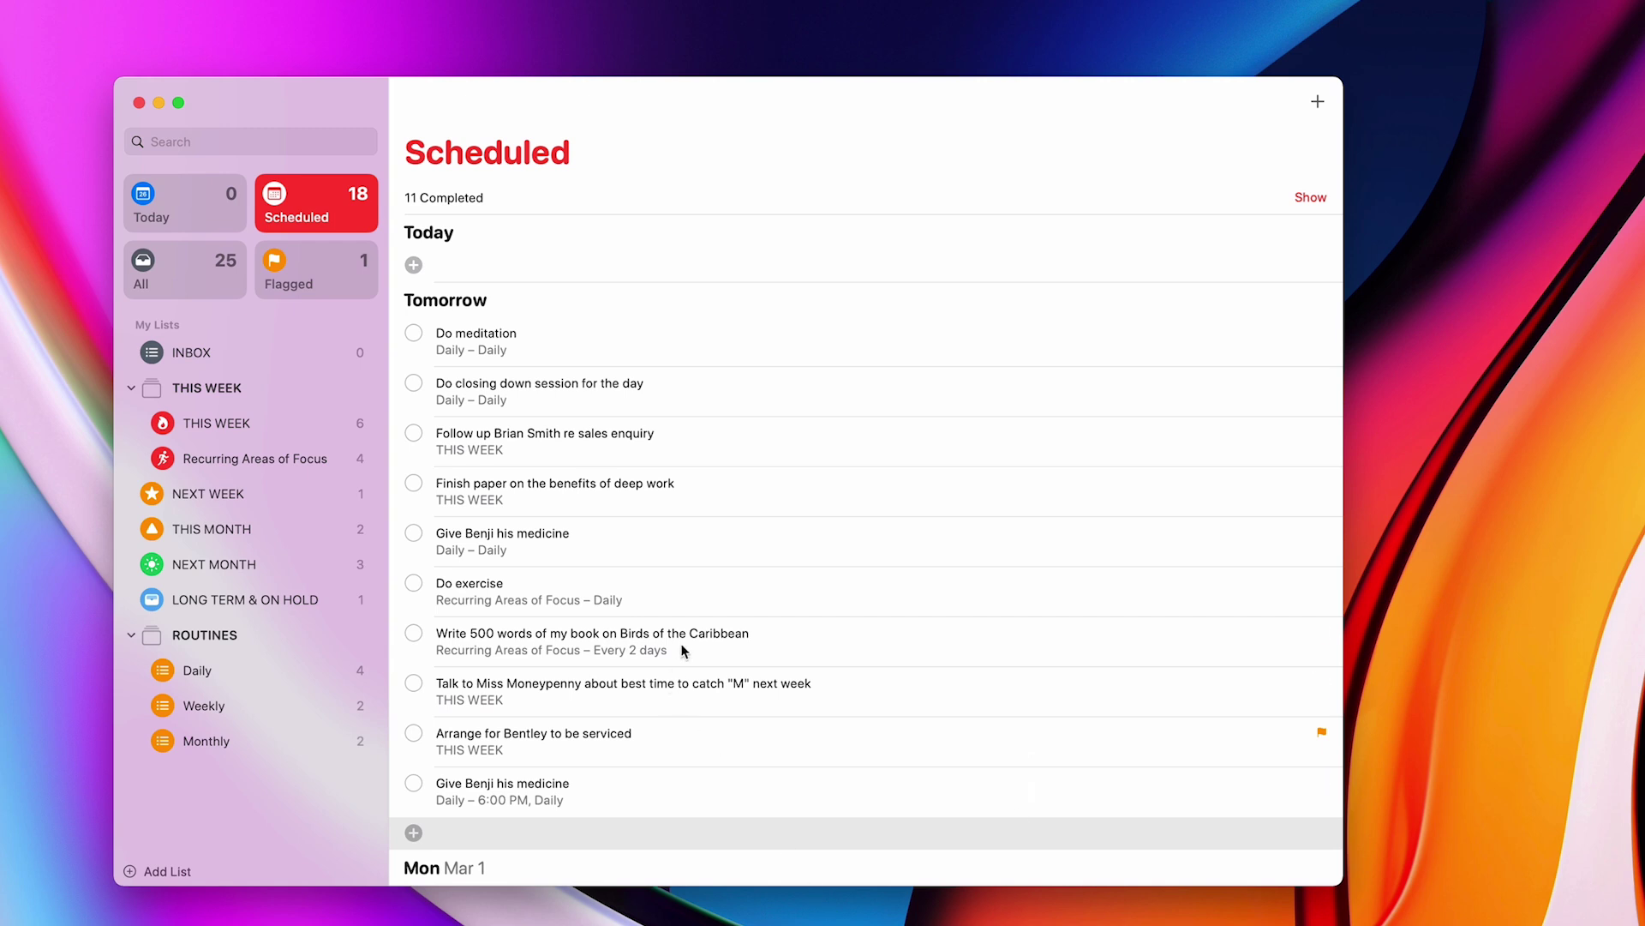
pyautogui.moveTo(848, 640)
pyautogui.click(1318, 632)
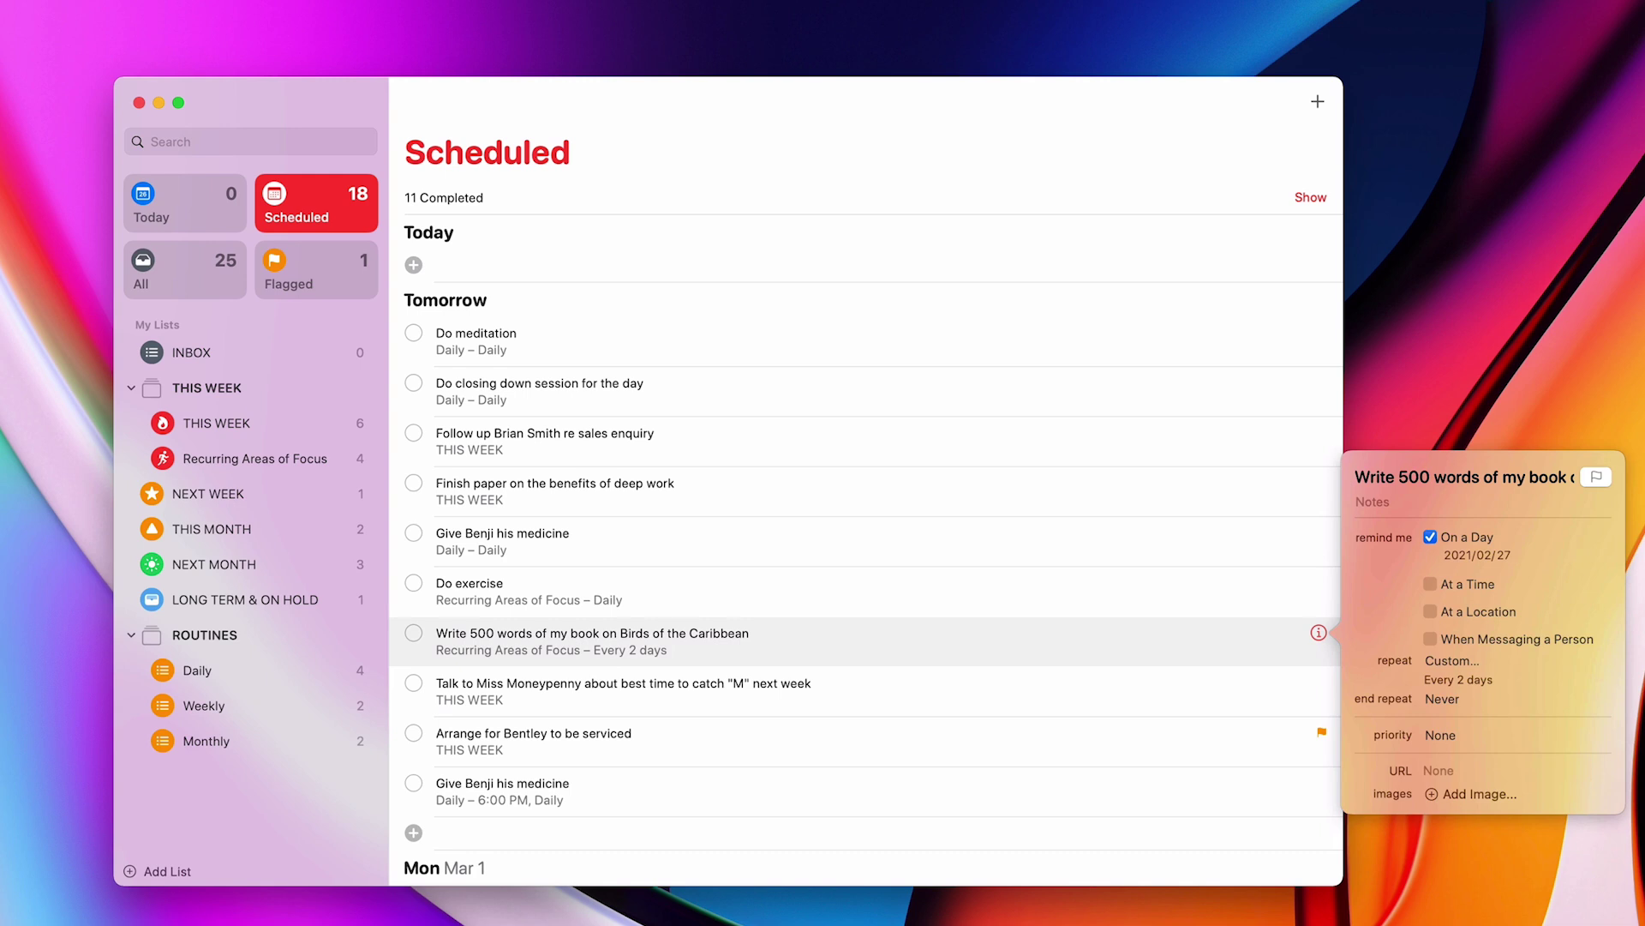
pyautogui.click(1595, 478)
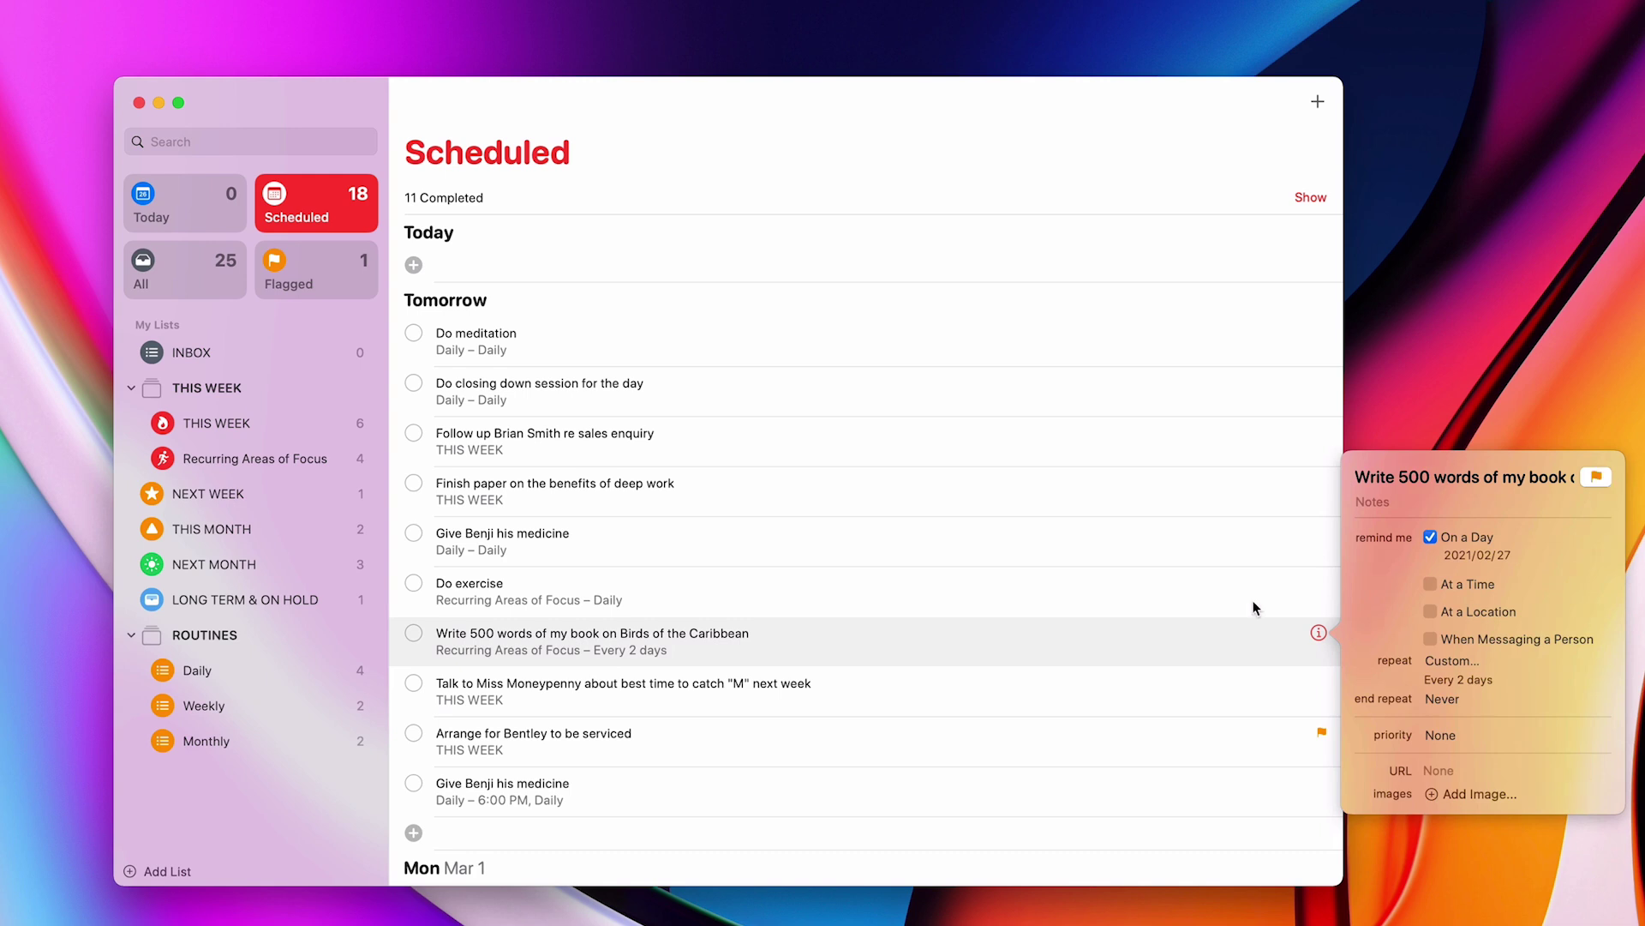
pyautogui.click(1203, 695)
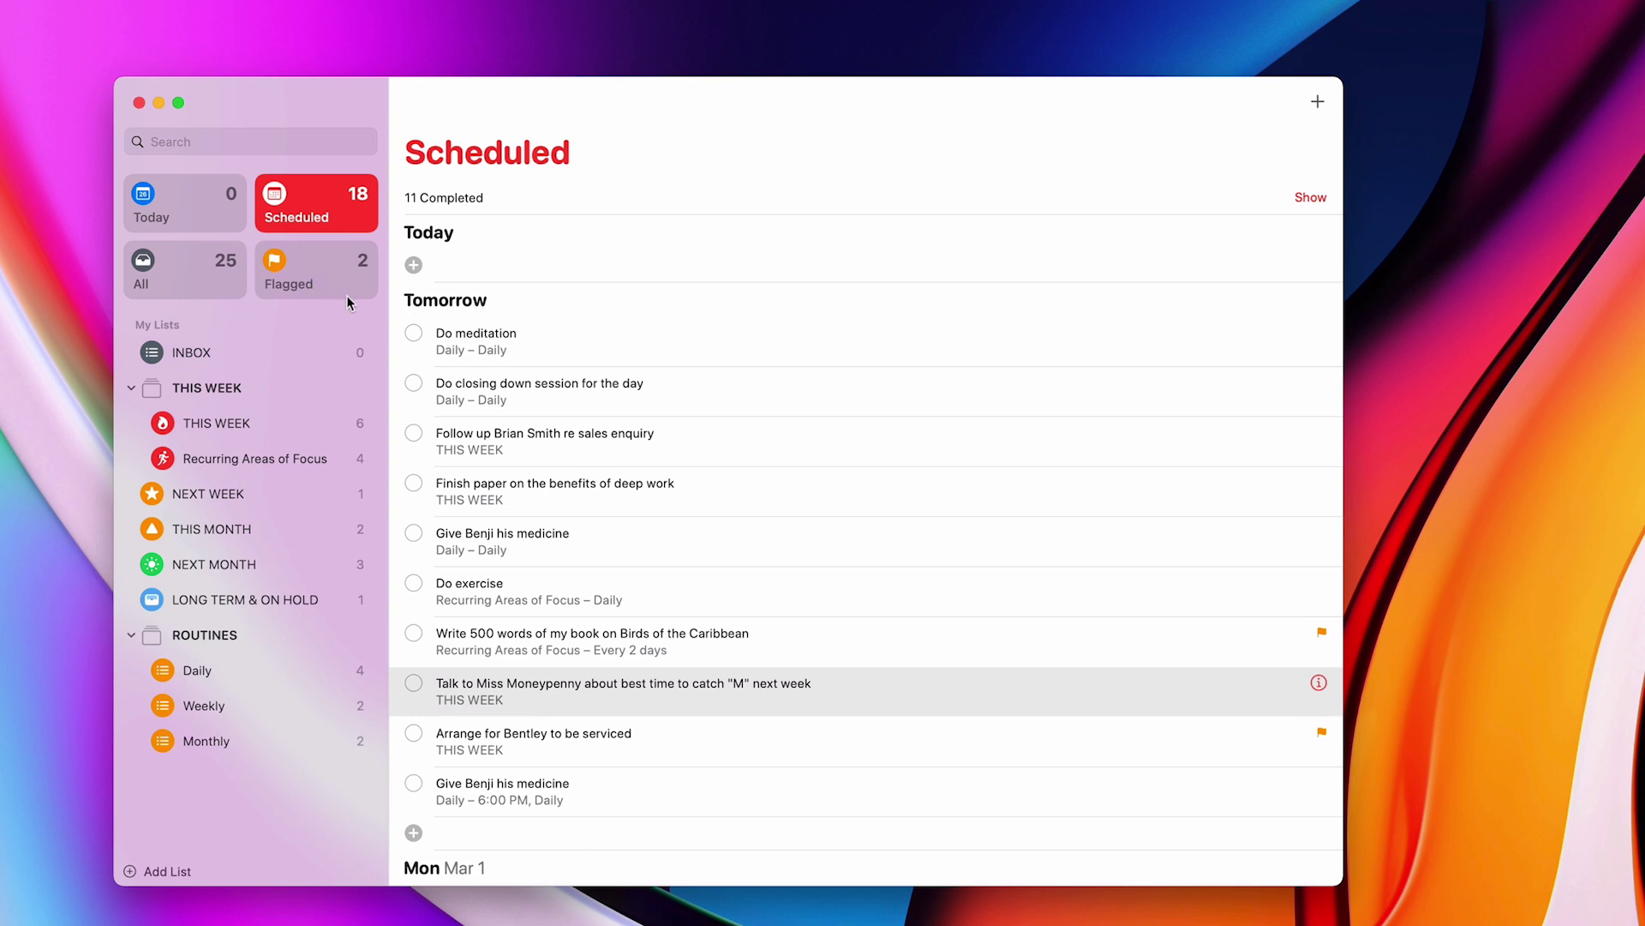
# Open the Flagged list and drag the Write 500 words reminder to the top.
pyautogui.click(312, 283)
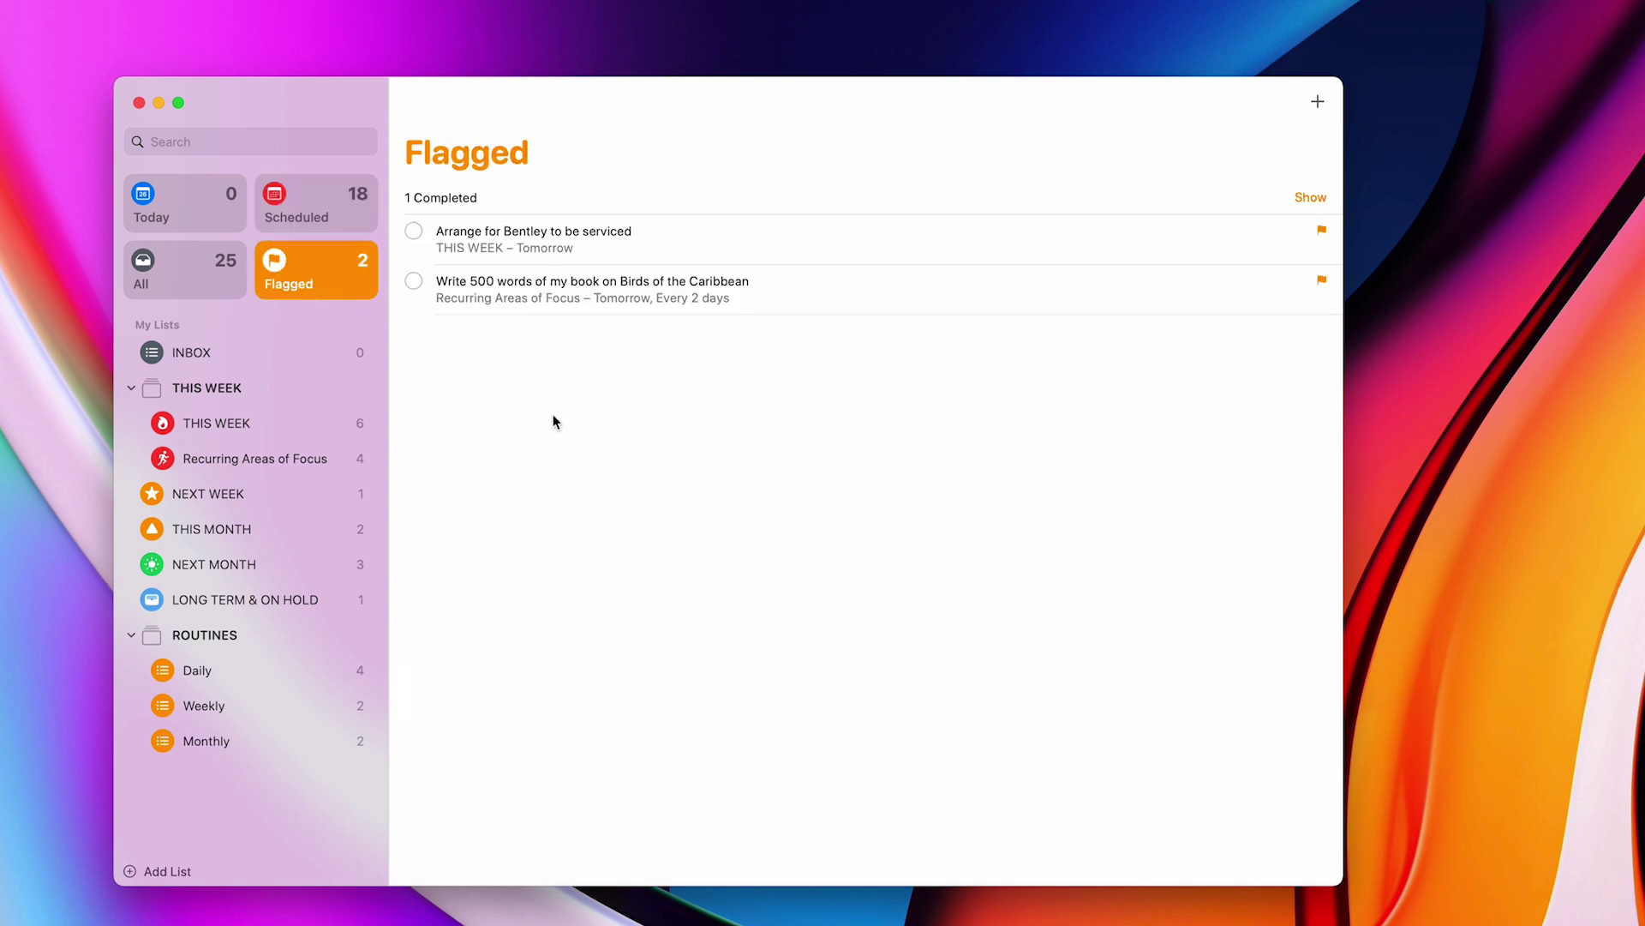
pyautogui.moveTo(816, 297); pyautogui.dragTo(823, 220)
pyautogui.click(339, 222)
pyautogui.scroll(-3, 922, 788)
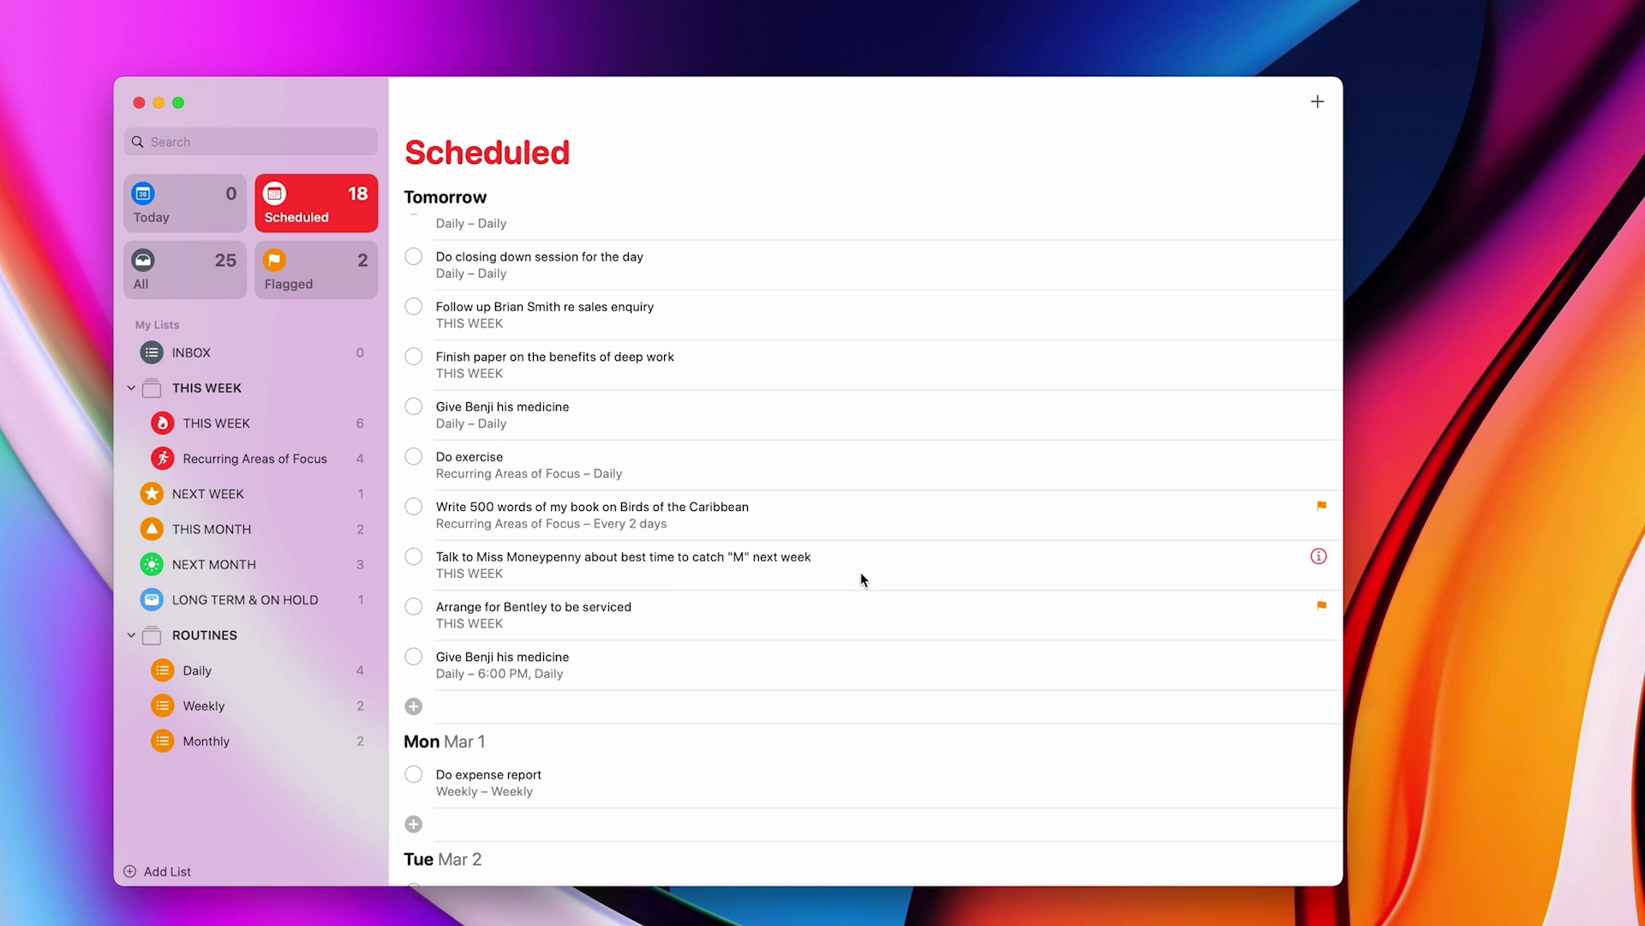
pyautogui.scroll(-2, 860, 572)
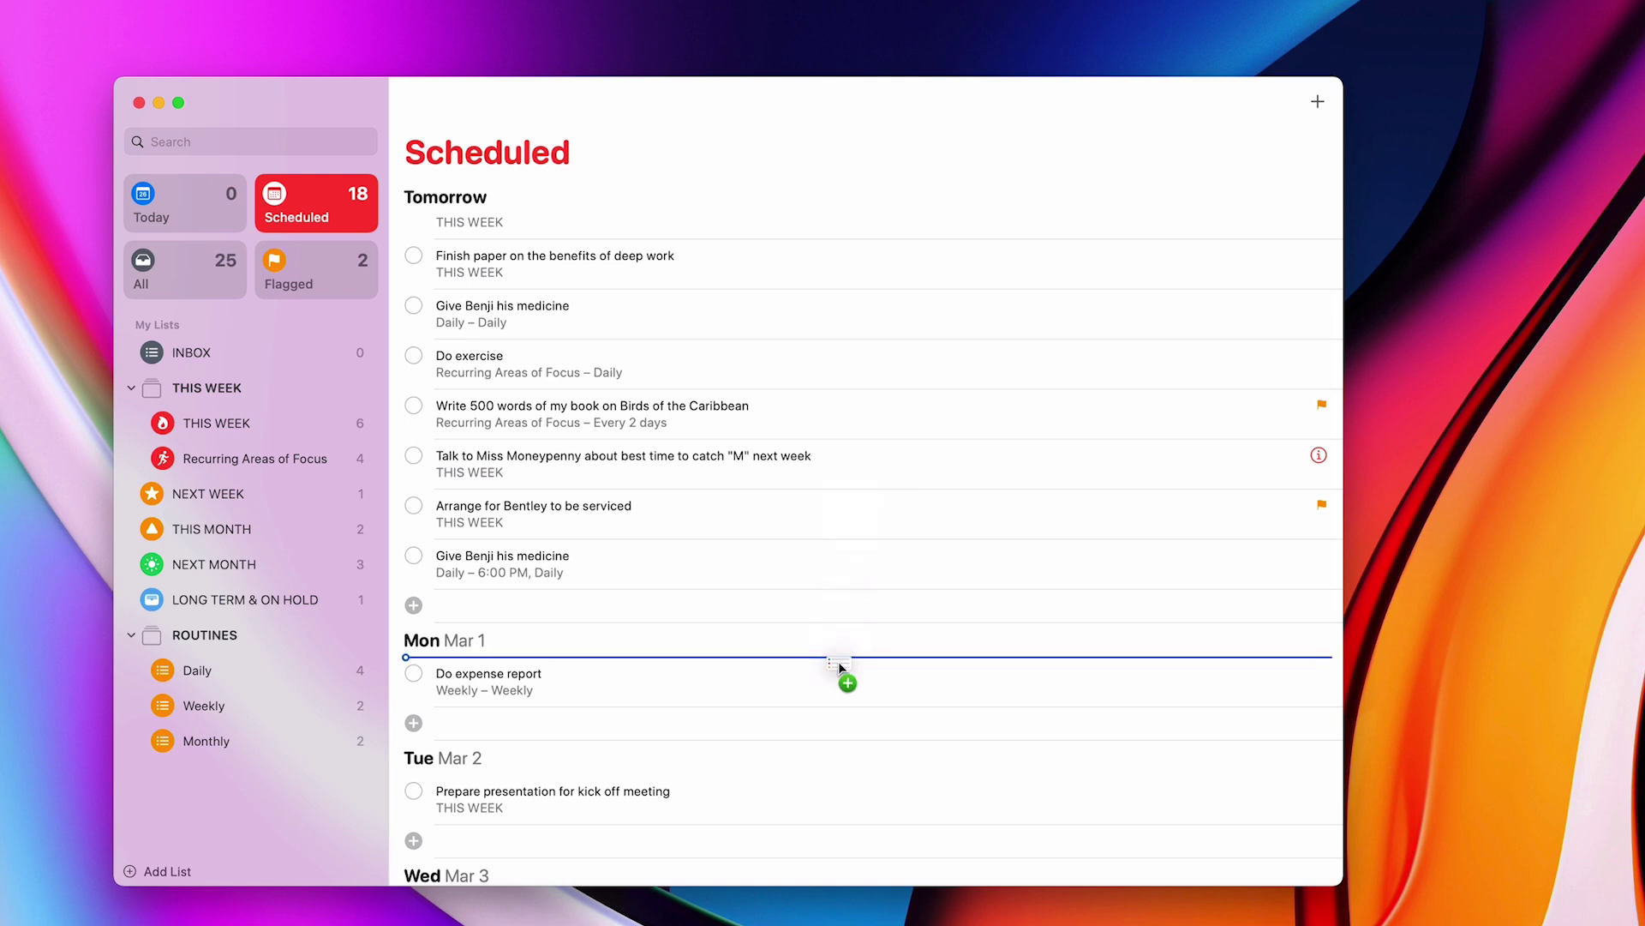
pyautogui.moveTo(846, 547); pyautogui.dragTo(842, 662)
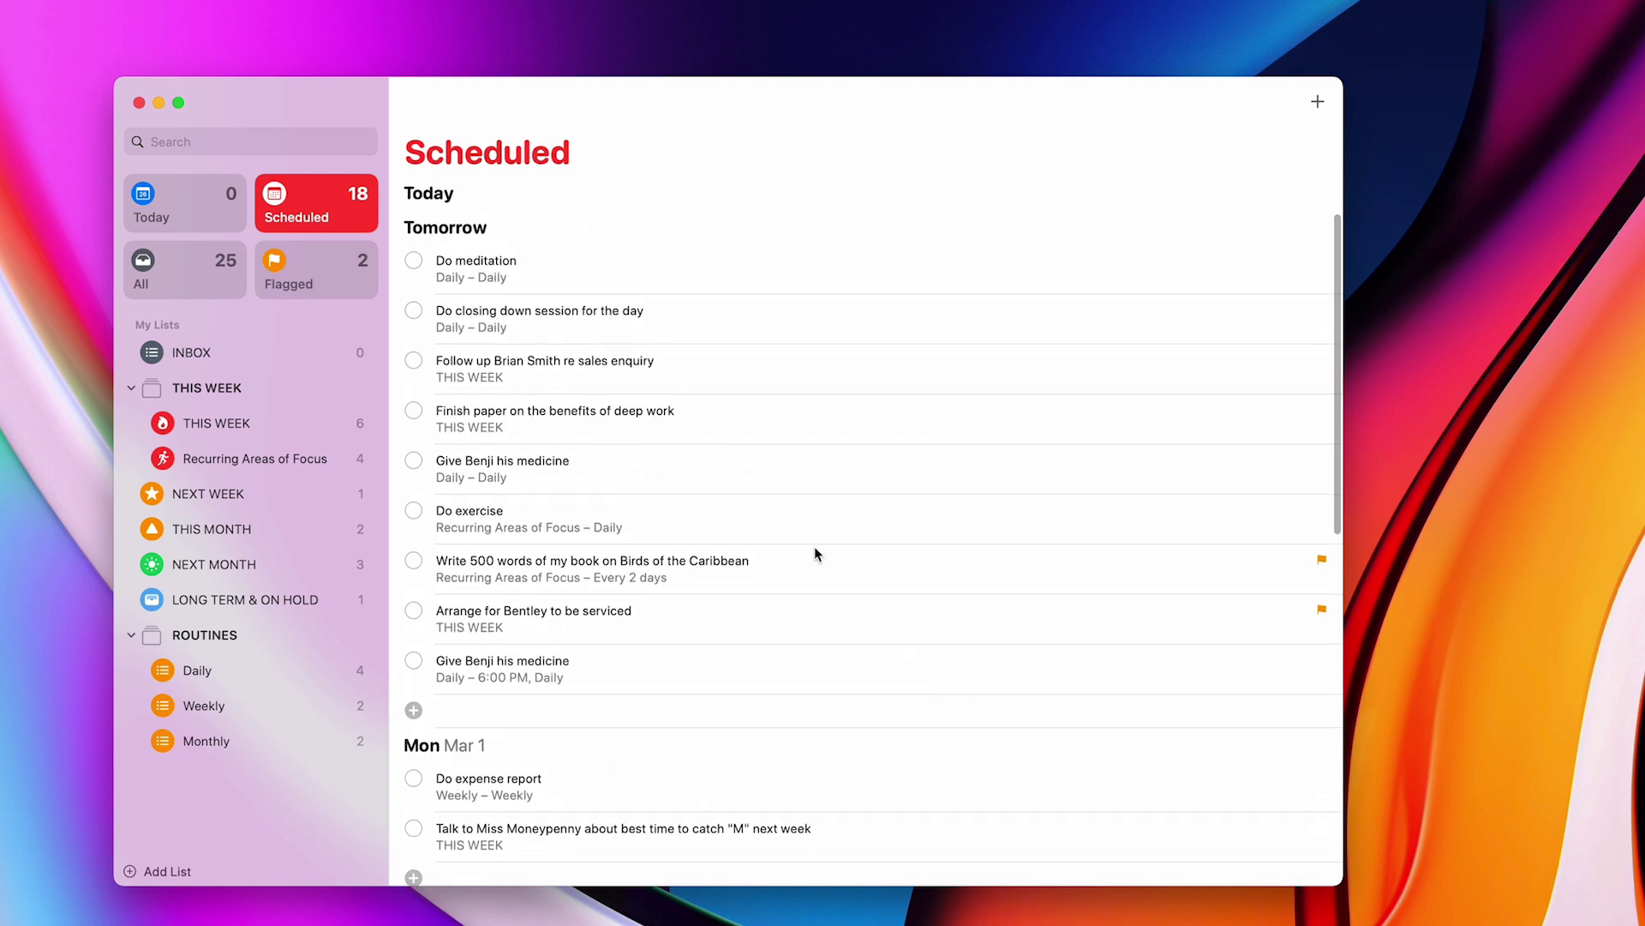
pyautogui.moveTo(733, 369)
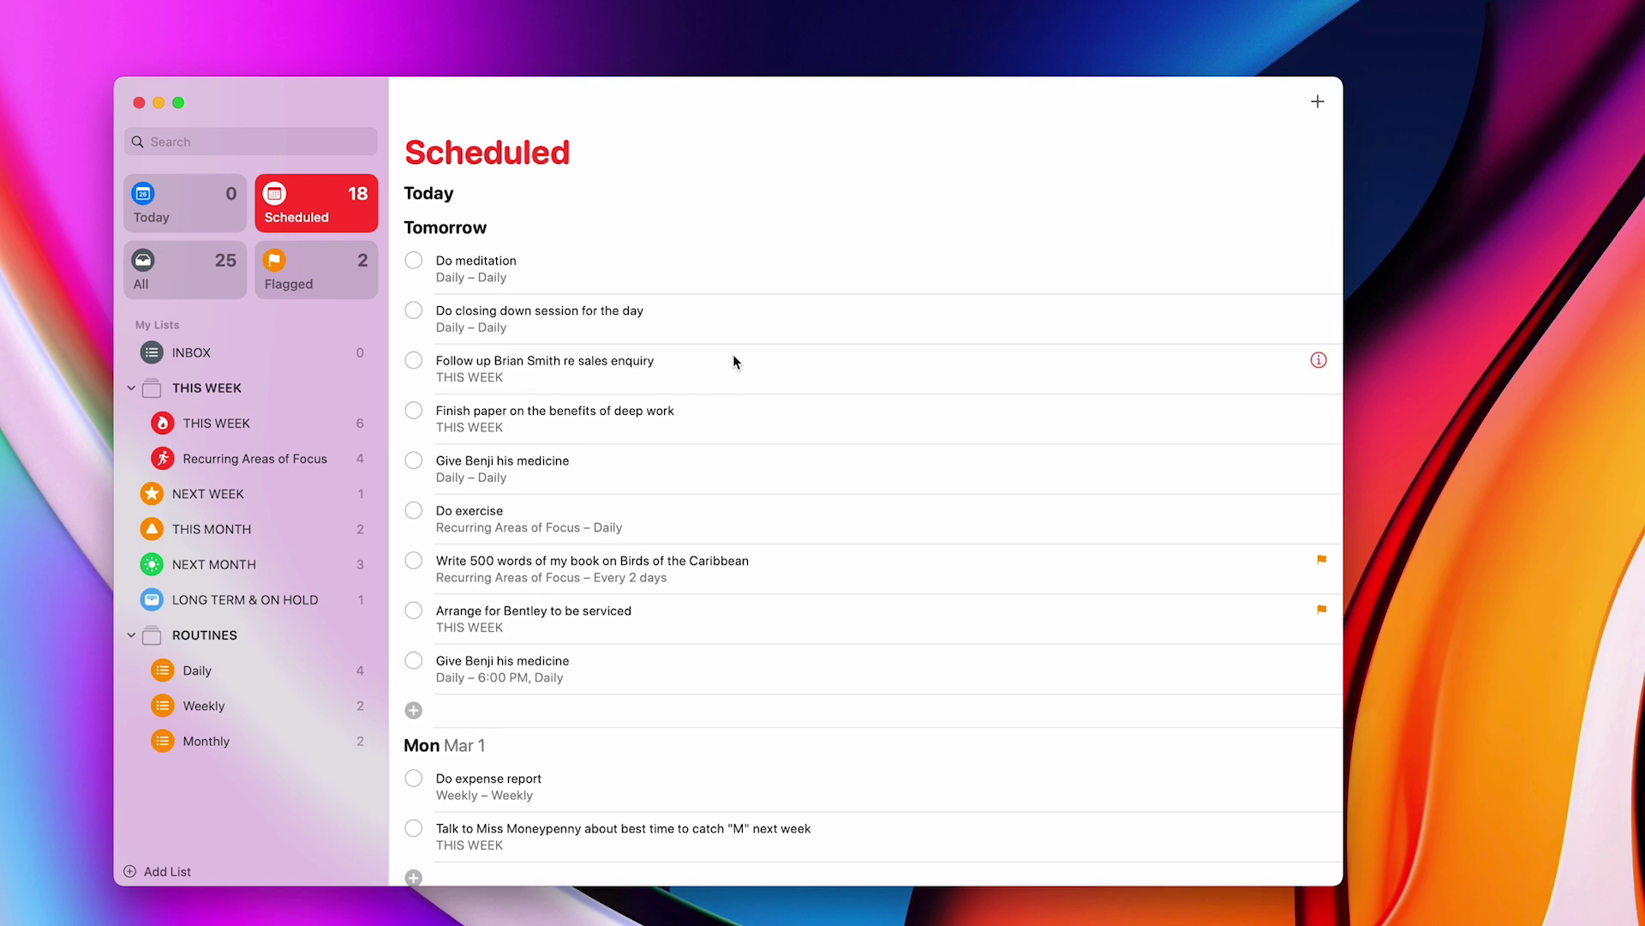
pyautogui.moveTo(752, 441); pyautogui.dragTo(553, 157)
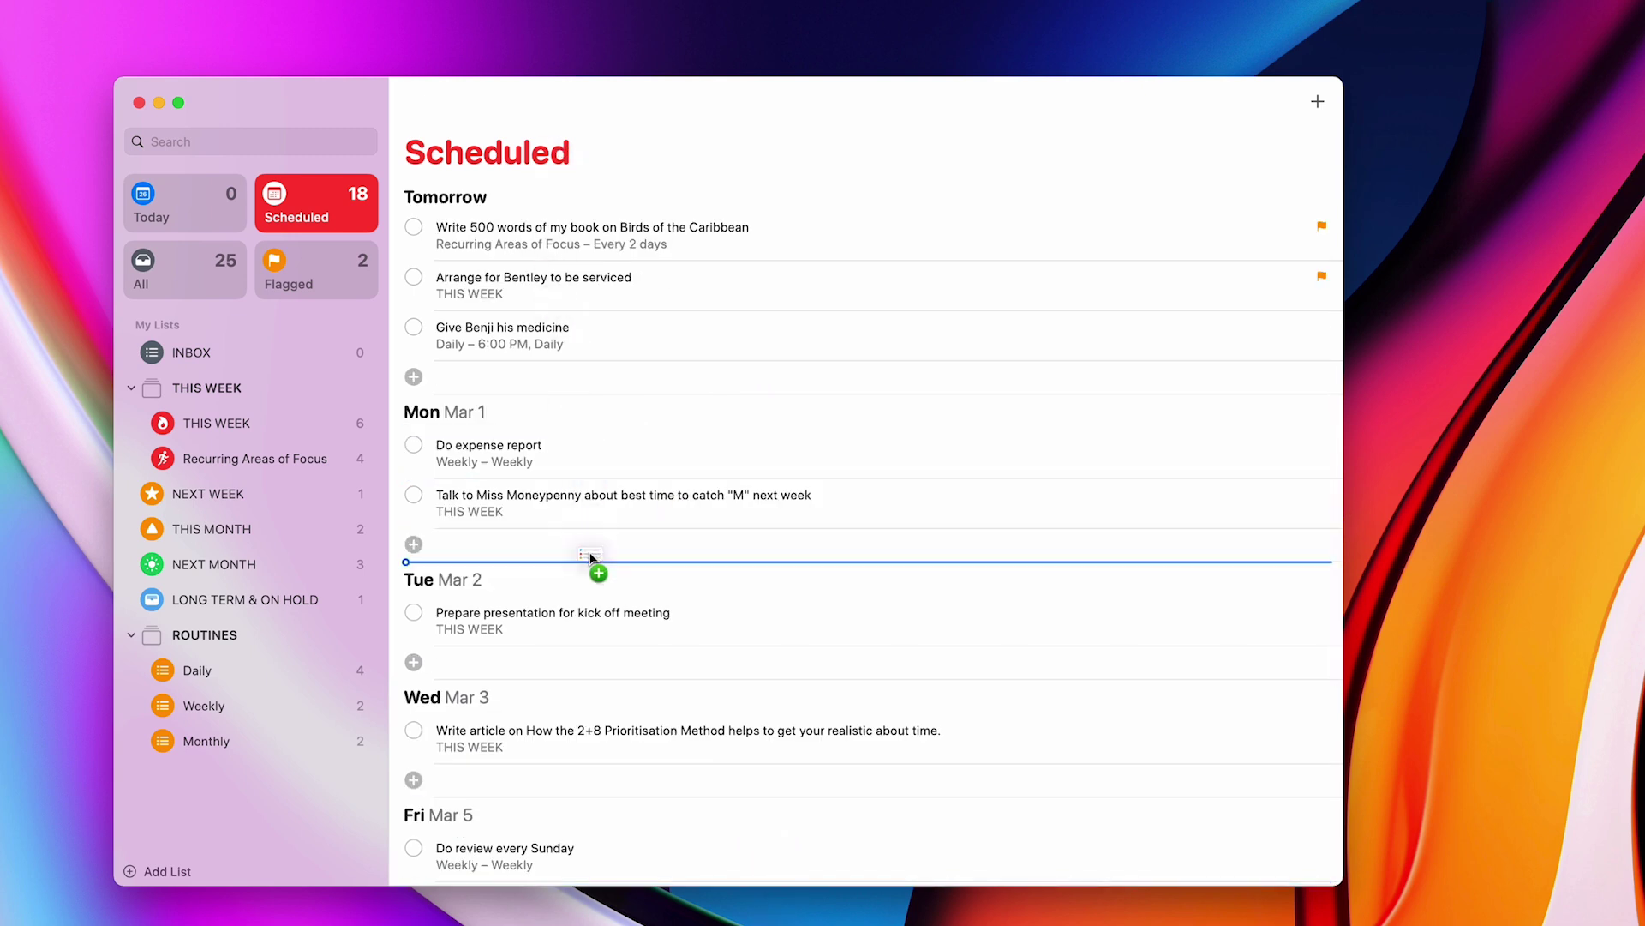
pyautogui.moveTo(553, 157); pyautogui.dragTo(592, 587)
pyautogui.scroll(3, 709, 550)
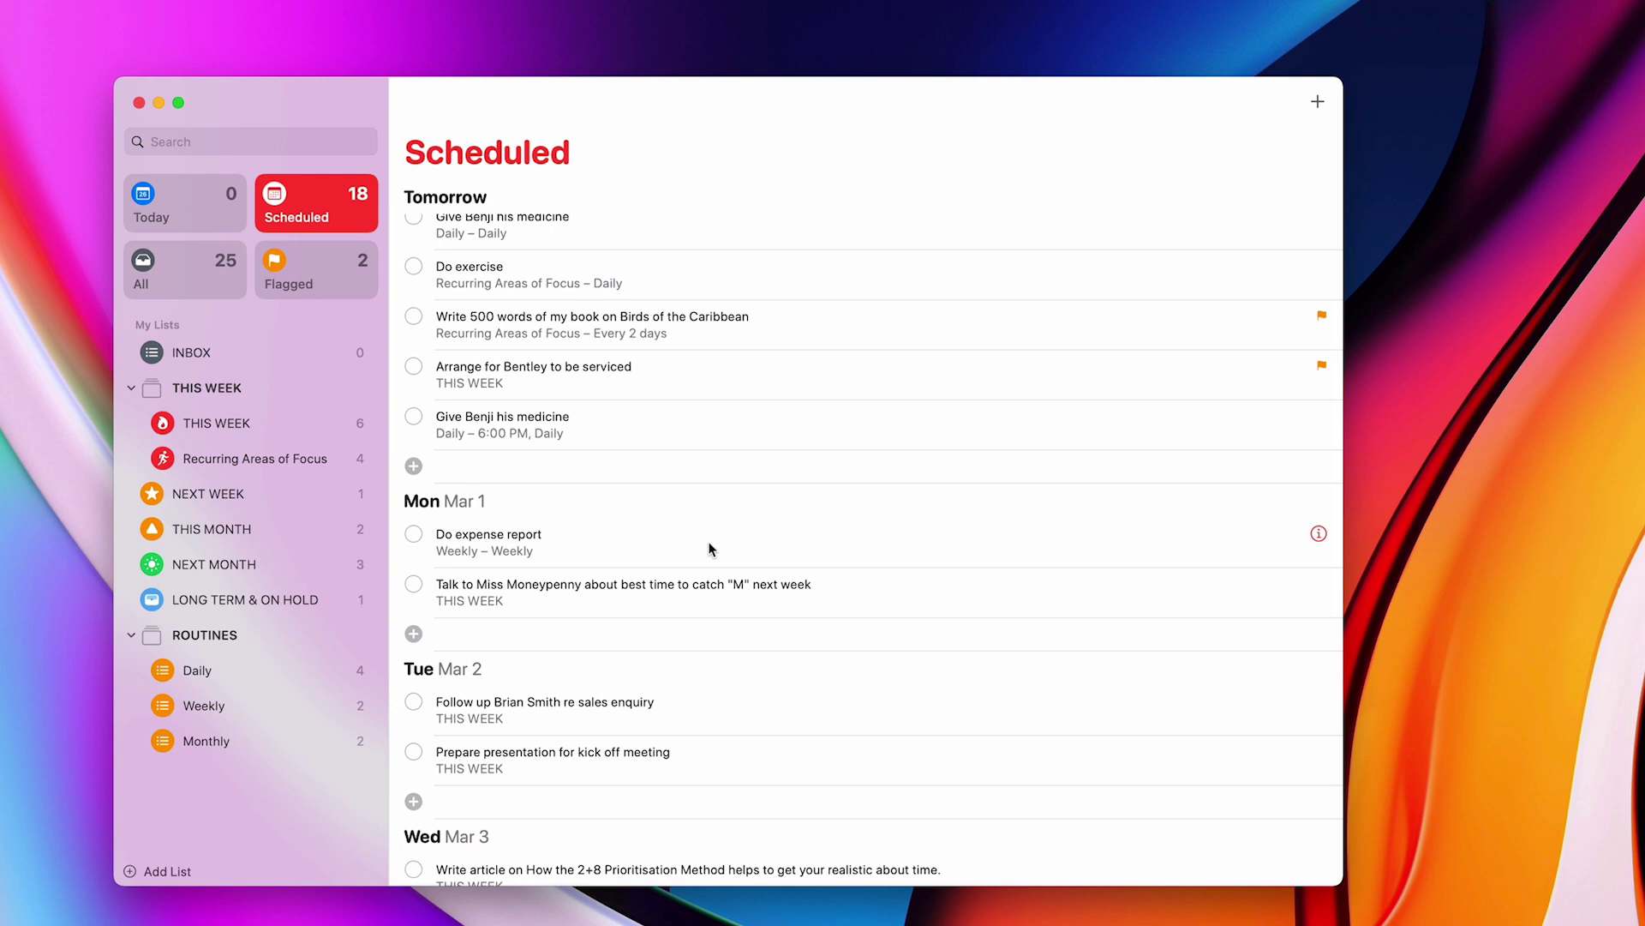
pyautogui.scroll(5, 708, 549)
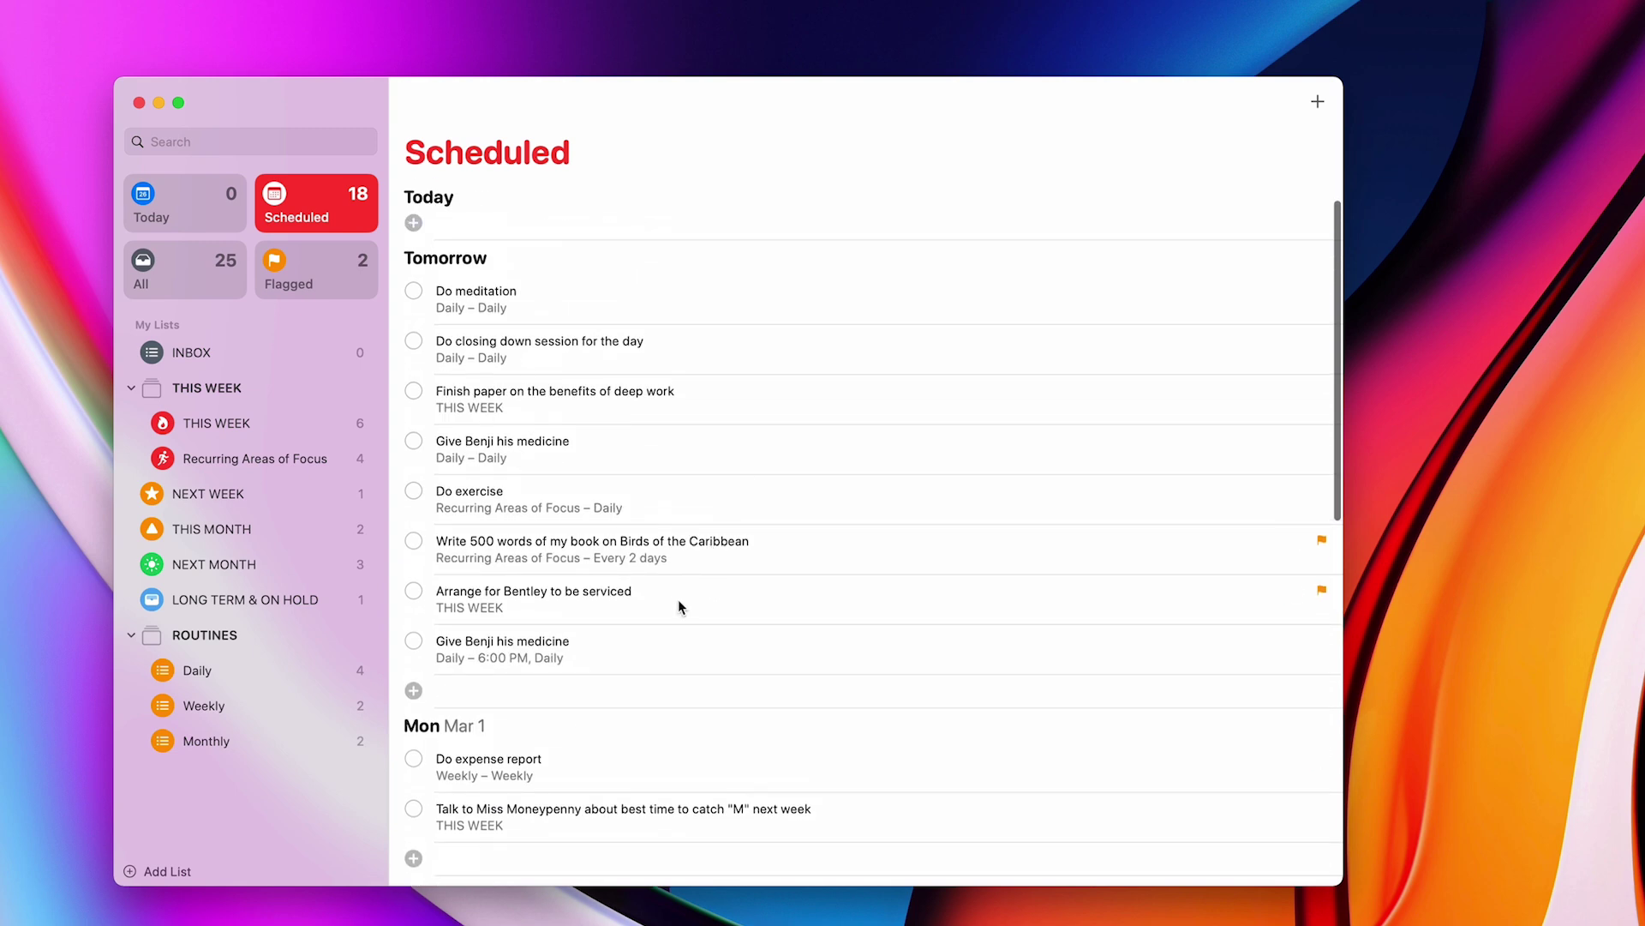
pyautogui.scroll(-2, 678, 599)
pyautogui.scroll(1, 677, 601)
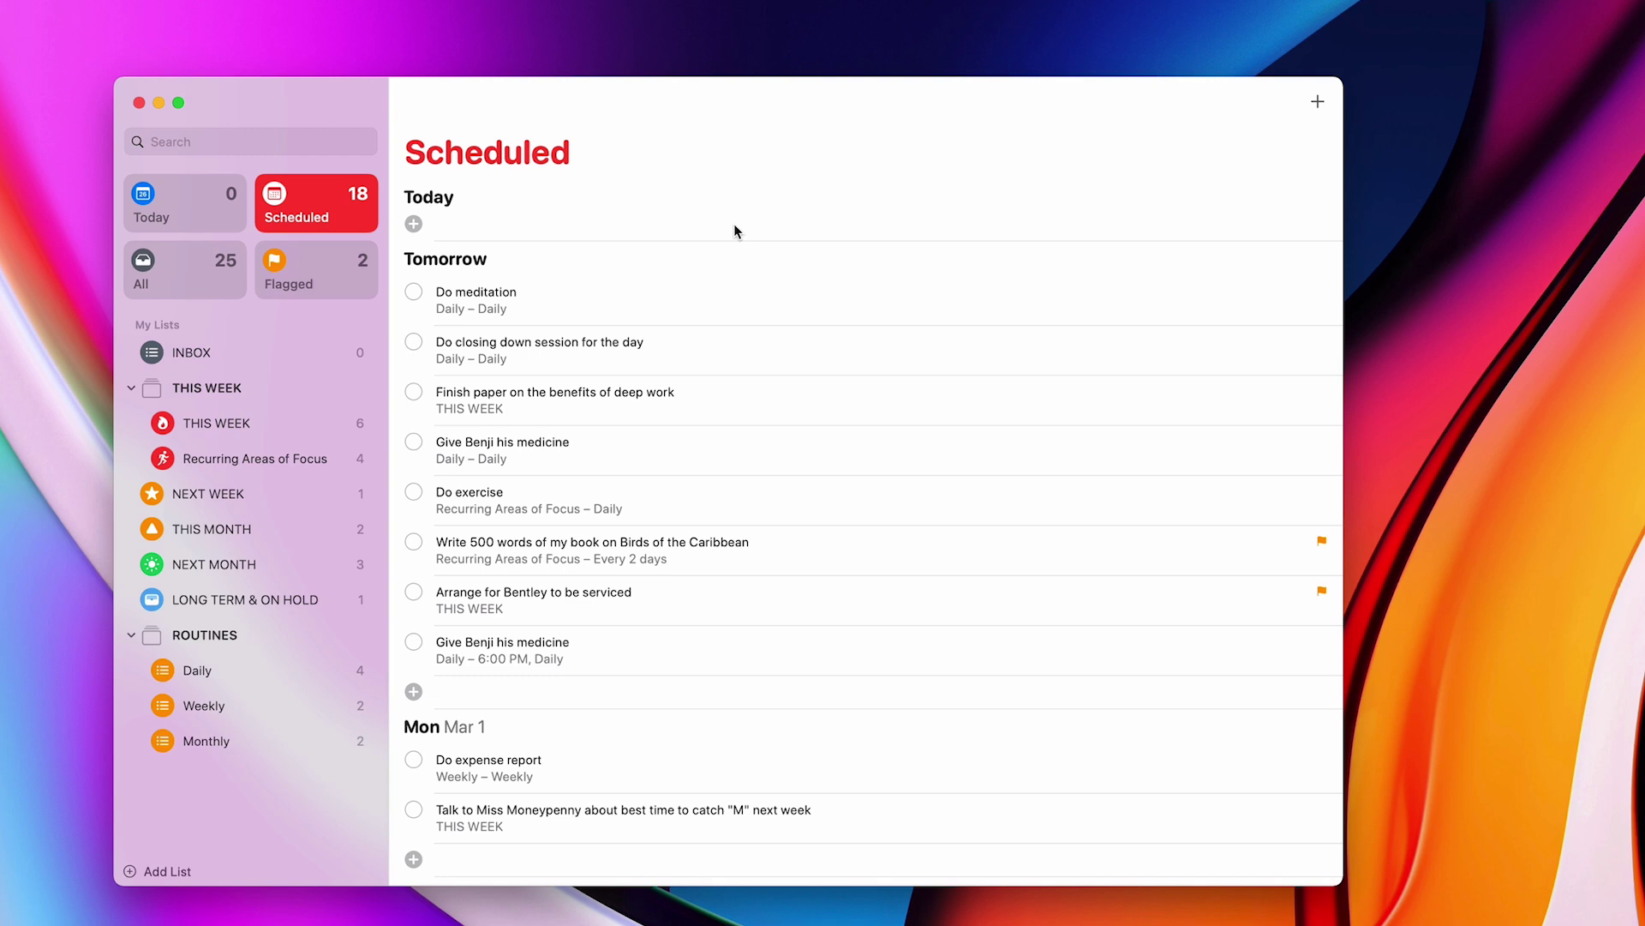
pyautogui.moveTo(720, 391)
pyautogui.moveTo(731, 322)
pyautogui.mouseDown()
pyautogui.moveTo(732, 442)
pyautogui.moveTo(721, 405)
pyautogui.mouseUp()
pyautogui.click(323, 266)
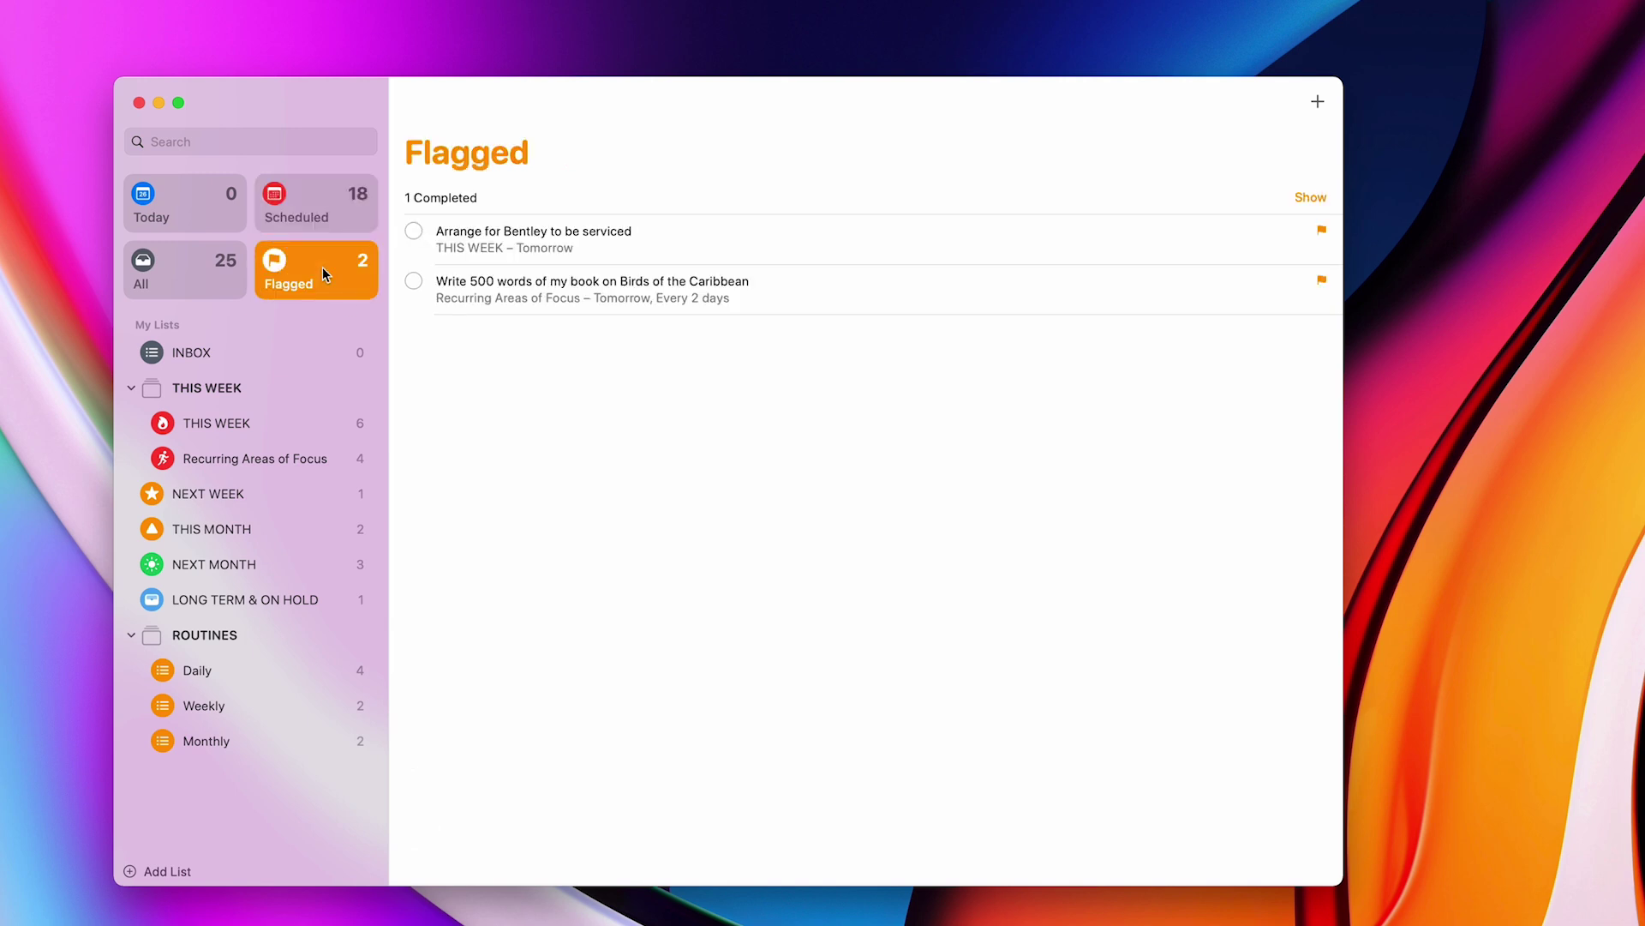
pyautogui.click(335, 217)
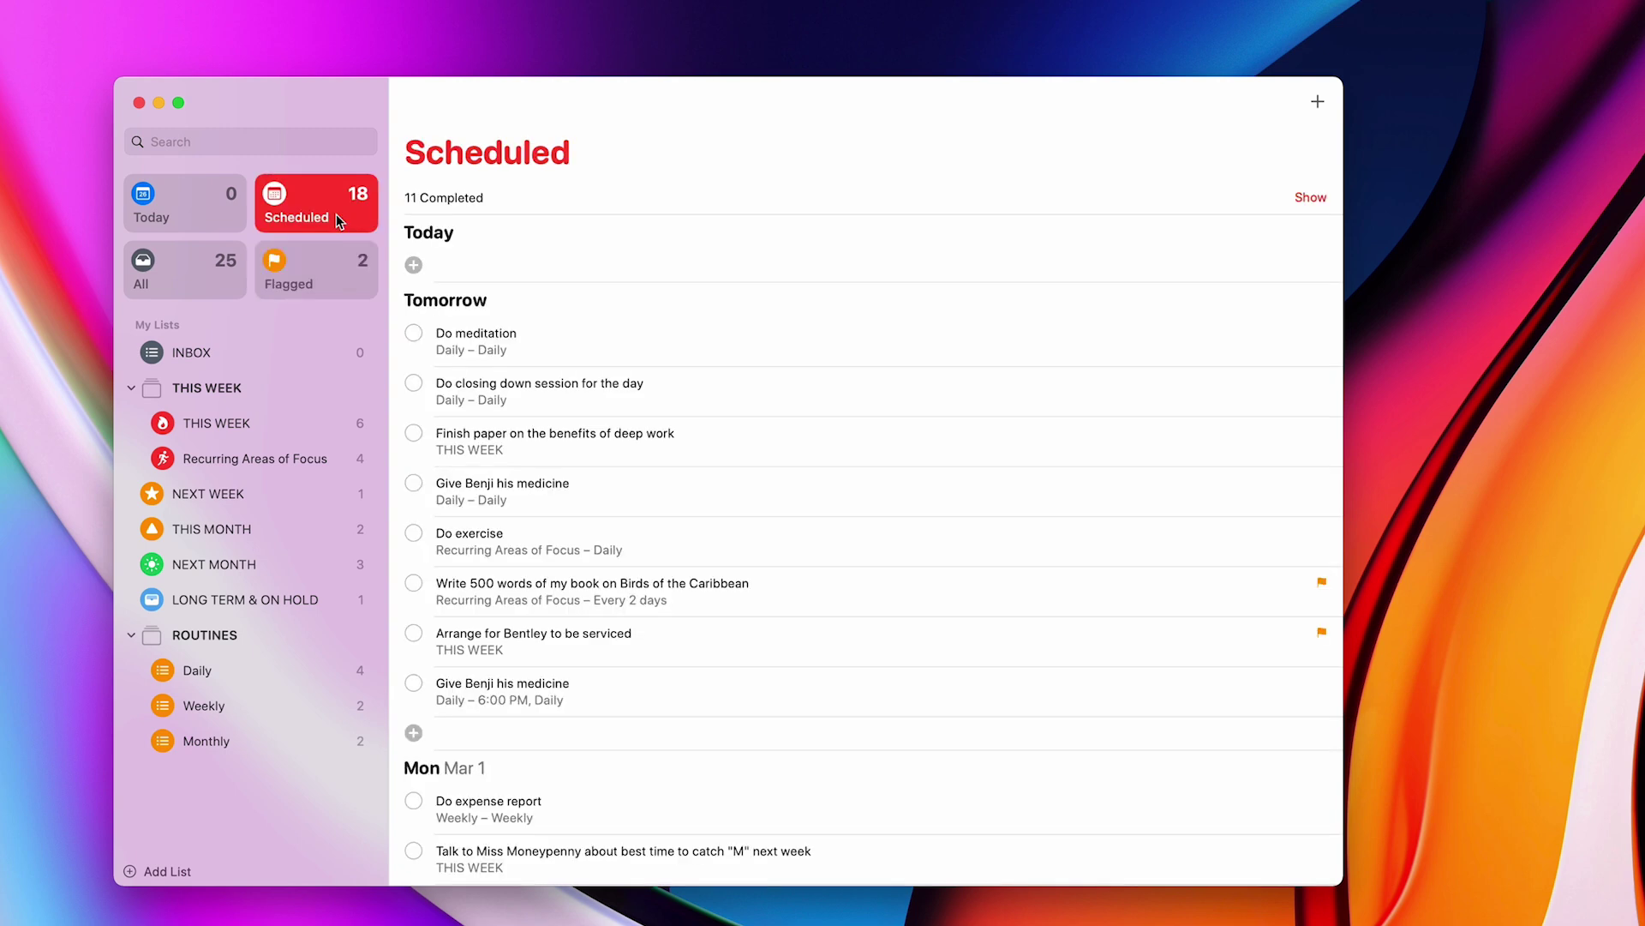
pyautogui.scroll(-1, 861, 721)
pyautogui.scroll(-3, 861, 722)
pyautogui.scroll(-3, 861, 721)
pyautogui.scroll(-5, 862, 722)
pyautogui.scroll(-5, 862, 722)
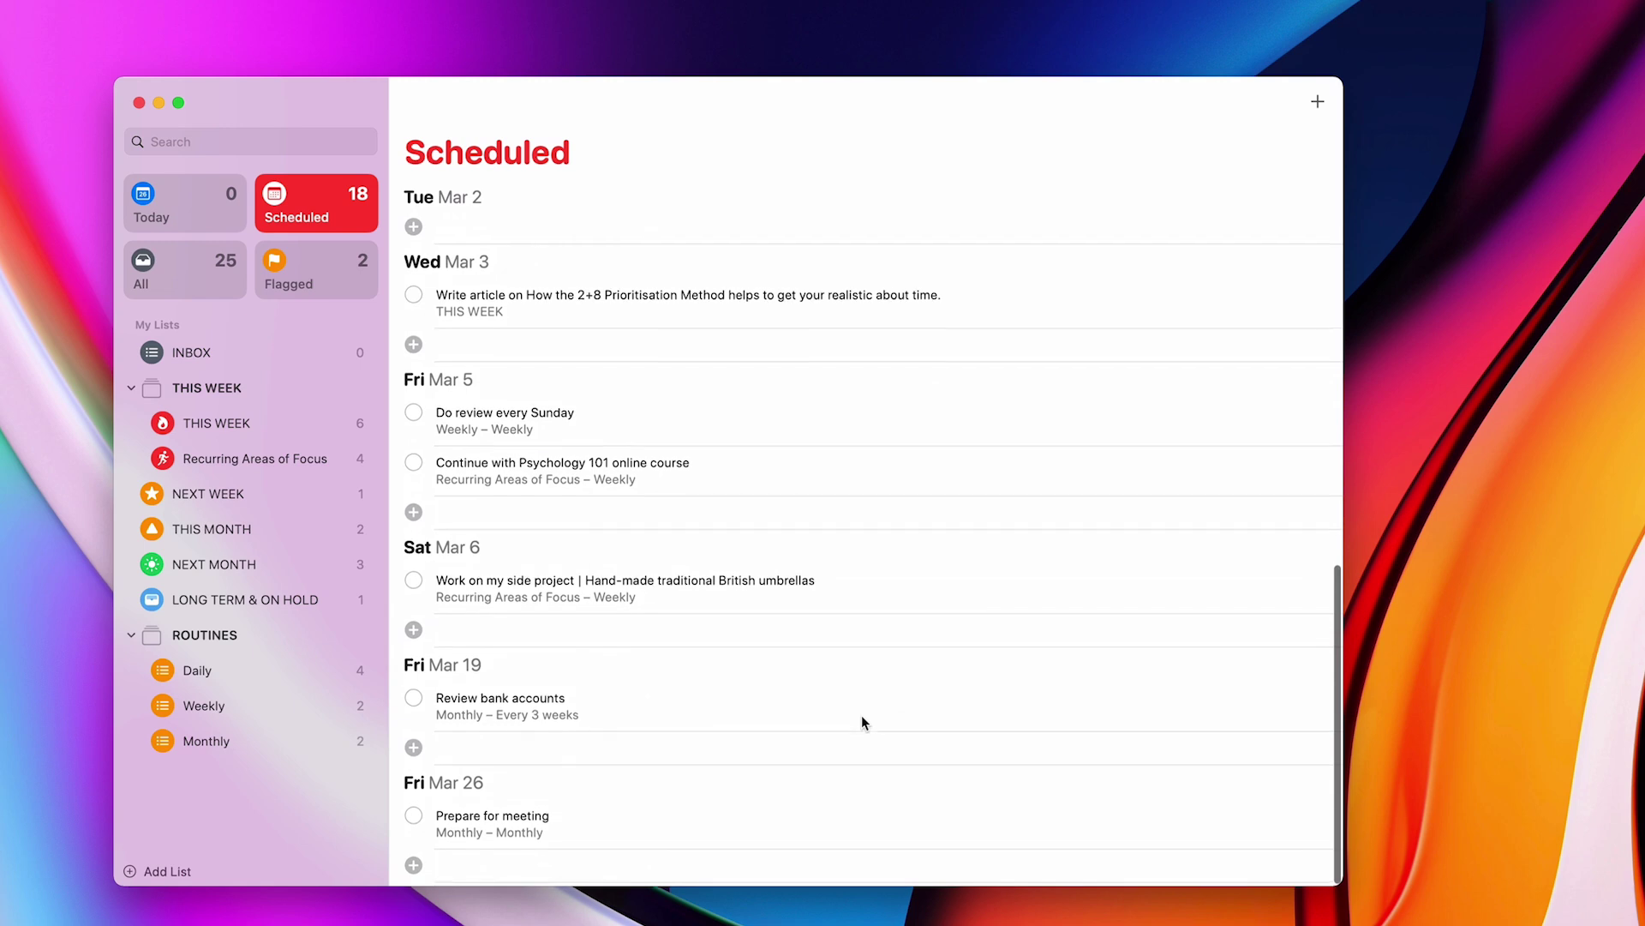
pyautogui.scroll(3, 862, 721)
pyautogui.scroll(3, 861, 722)
pyautogui.scroll(3, 861, 722)
pyautogui.scroll(1, 862, 721)
pyautogui.moveTo(604, 625)
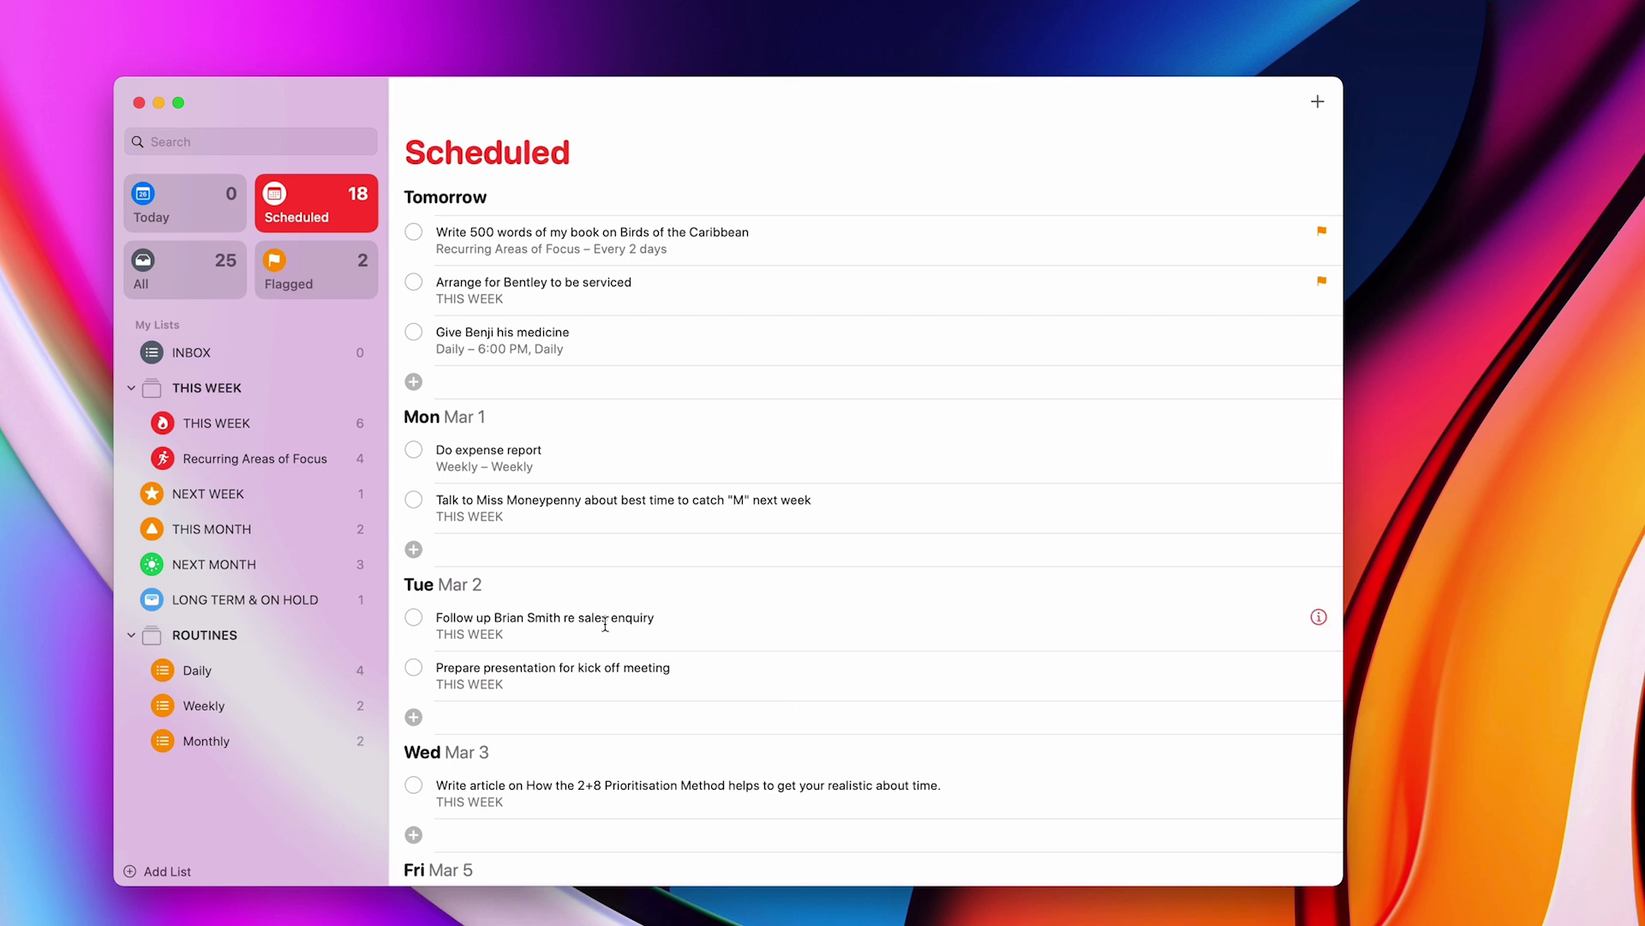
pyautogui.moveTo(730, 619); pyautogui.dragTo(747, 544)
pyautogui.moveTo(758, 675)
pyautogui.moveTo(758, 667); pyautogui.dragTo(756, 773)
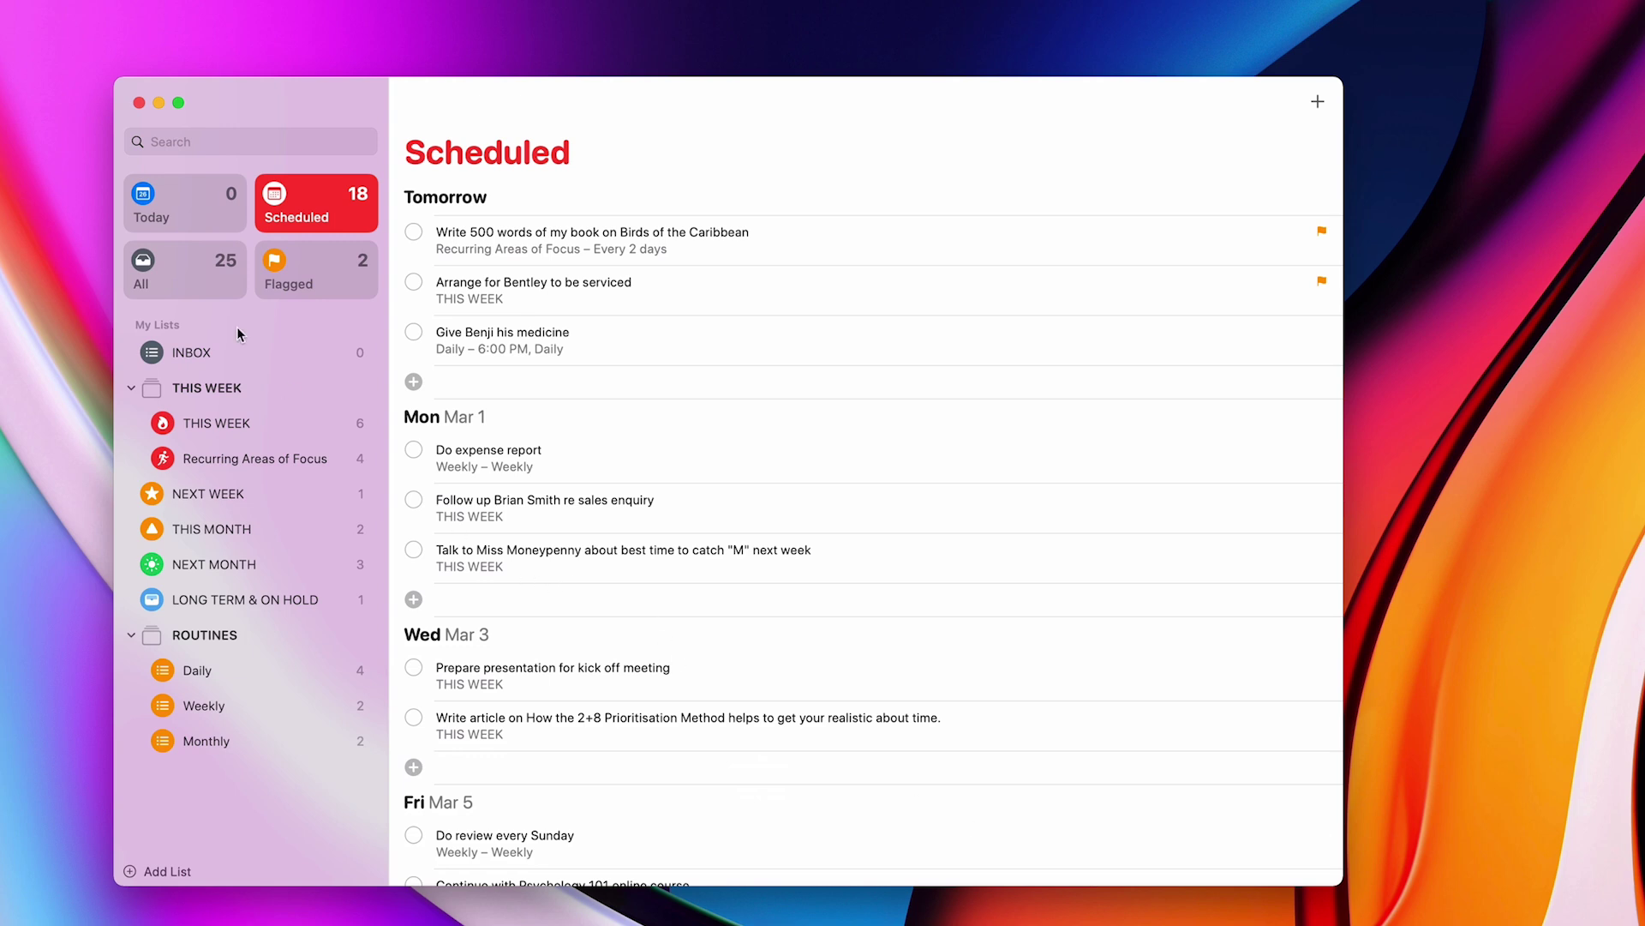
pyautogui.click(189, 271)
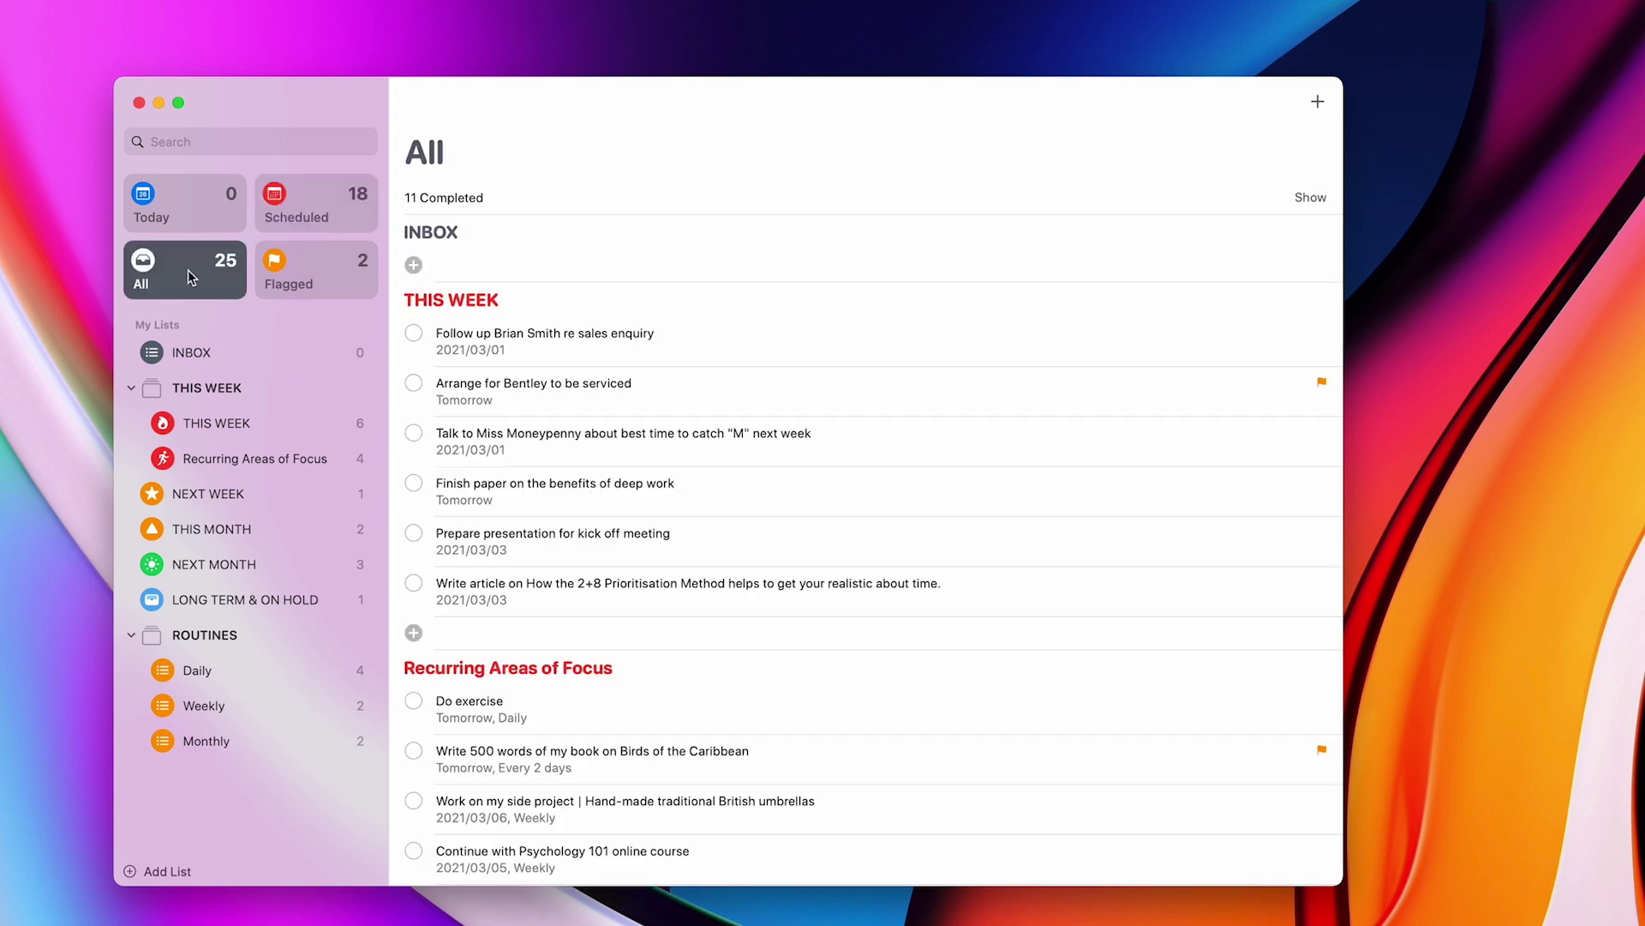
pyautogui.scroll(-5, 670, 367)
pyautogui.scroll(-5, 670, 366)
pyautogui.scroll(-5, 670, 367)
pyautogui.scroll(-5, 670, 366)
pyautogui.scroll(5, 669, 365)
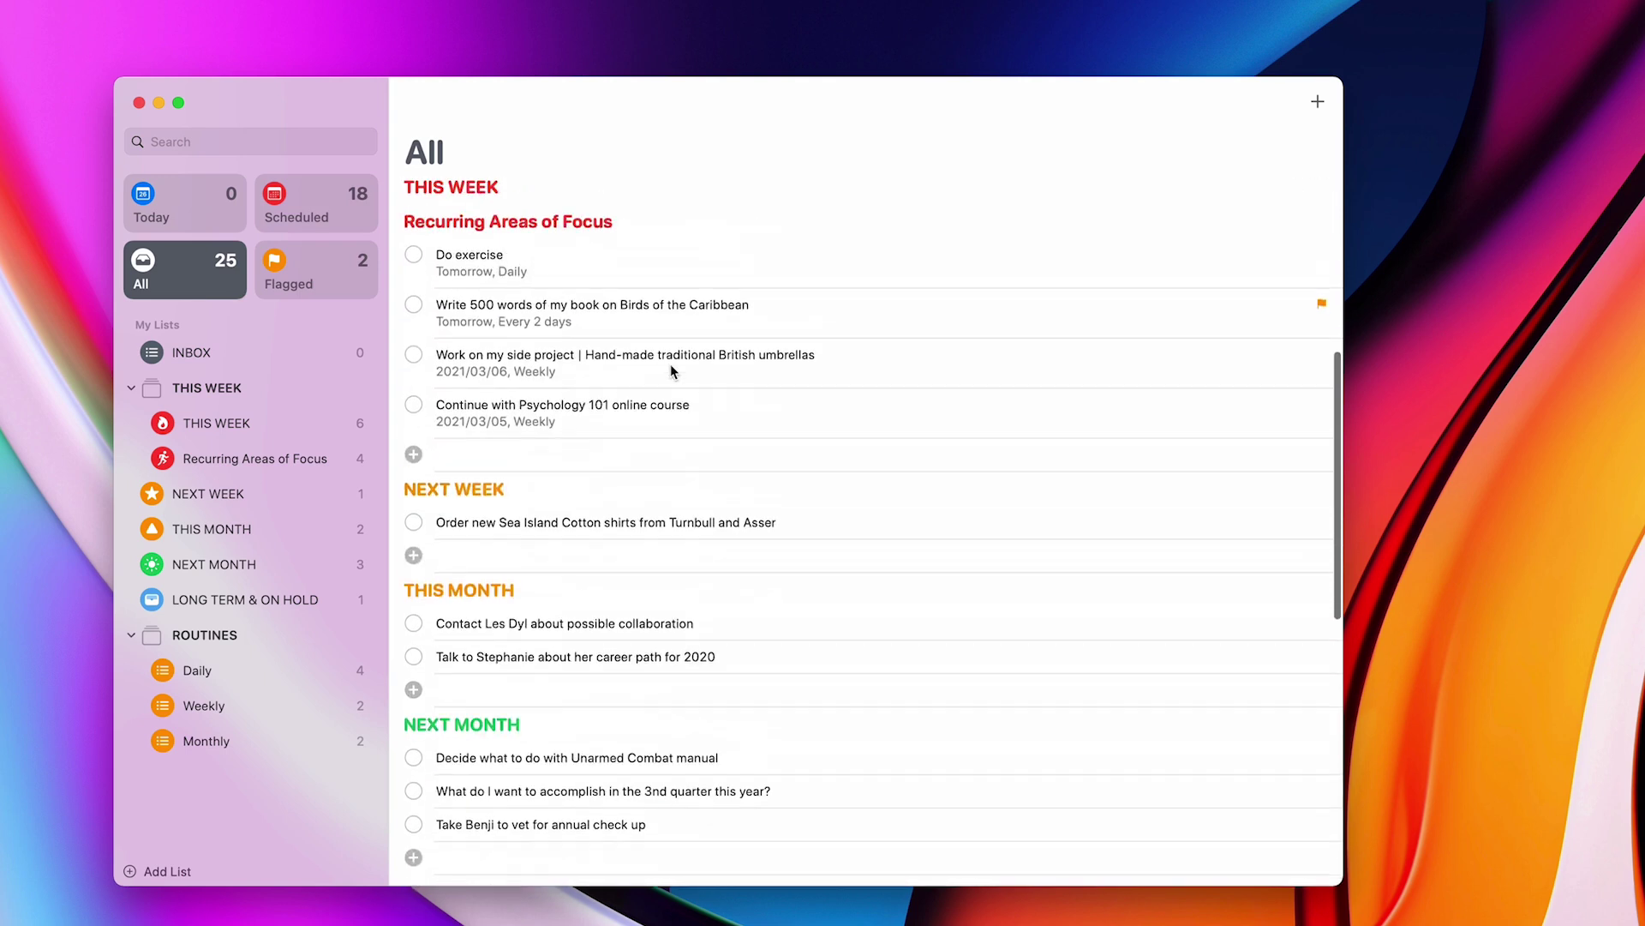
pyautogui.scroll(5, 671, 365)
pyautogui.scroll(2, 670, 365)
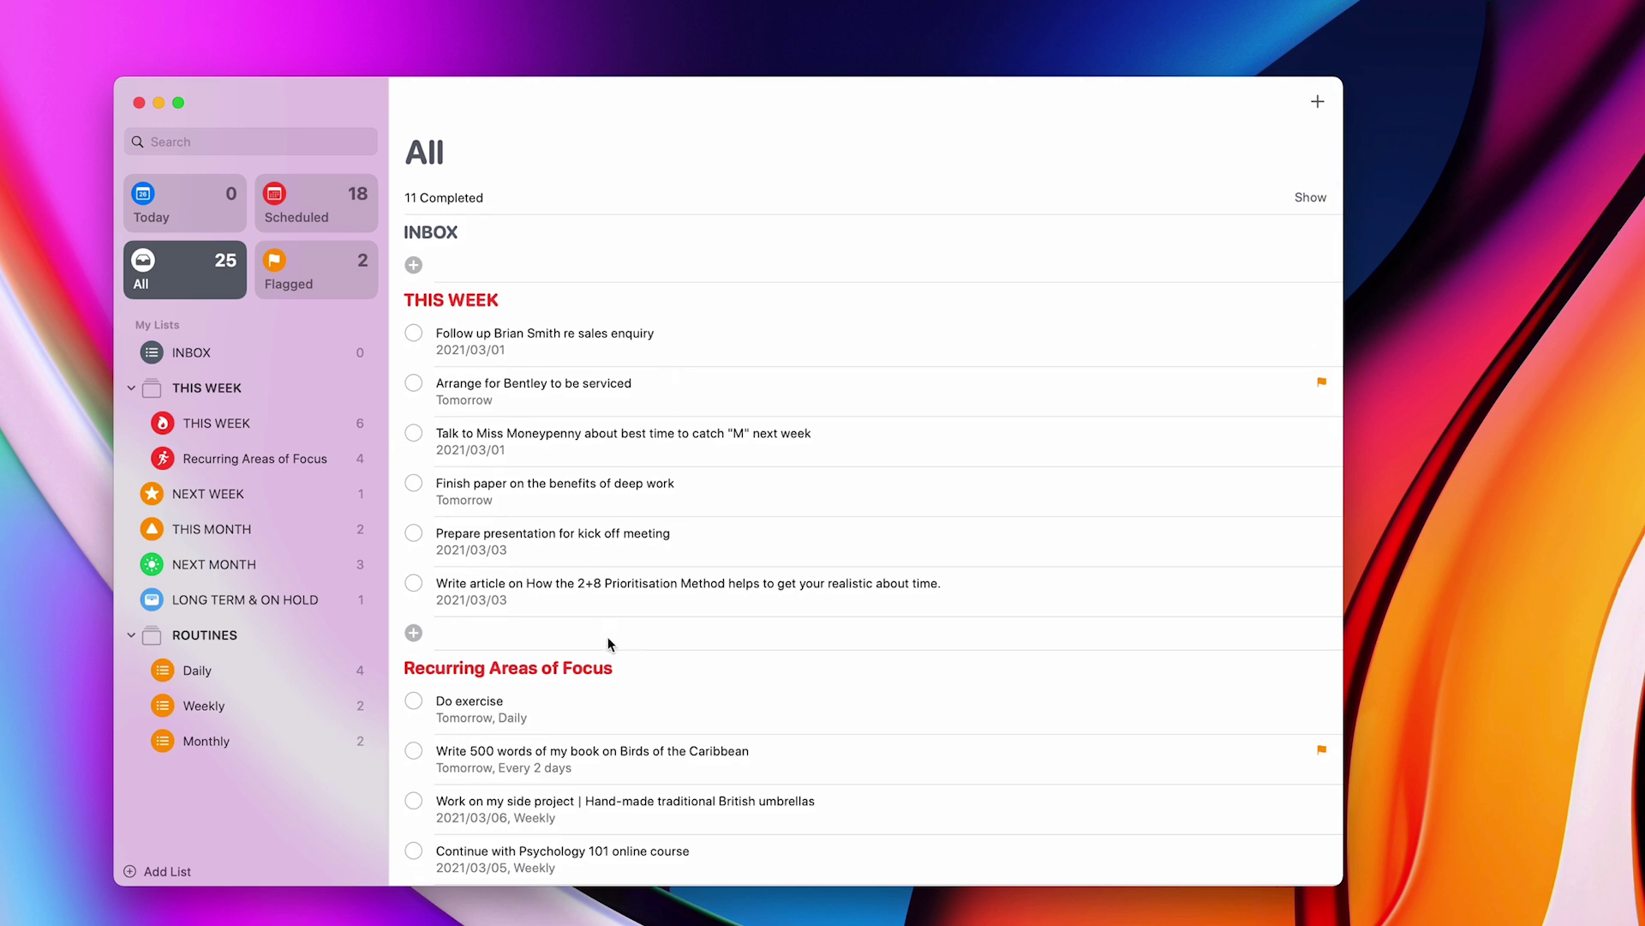
pyautogui.click(338, 190)
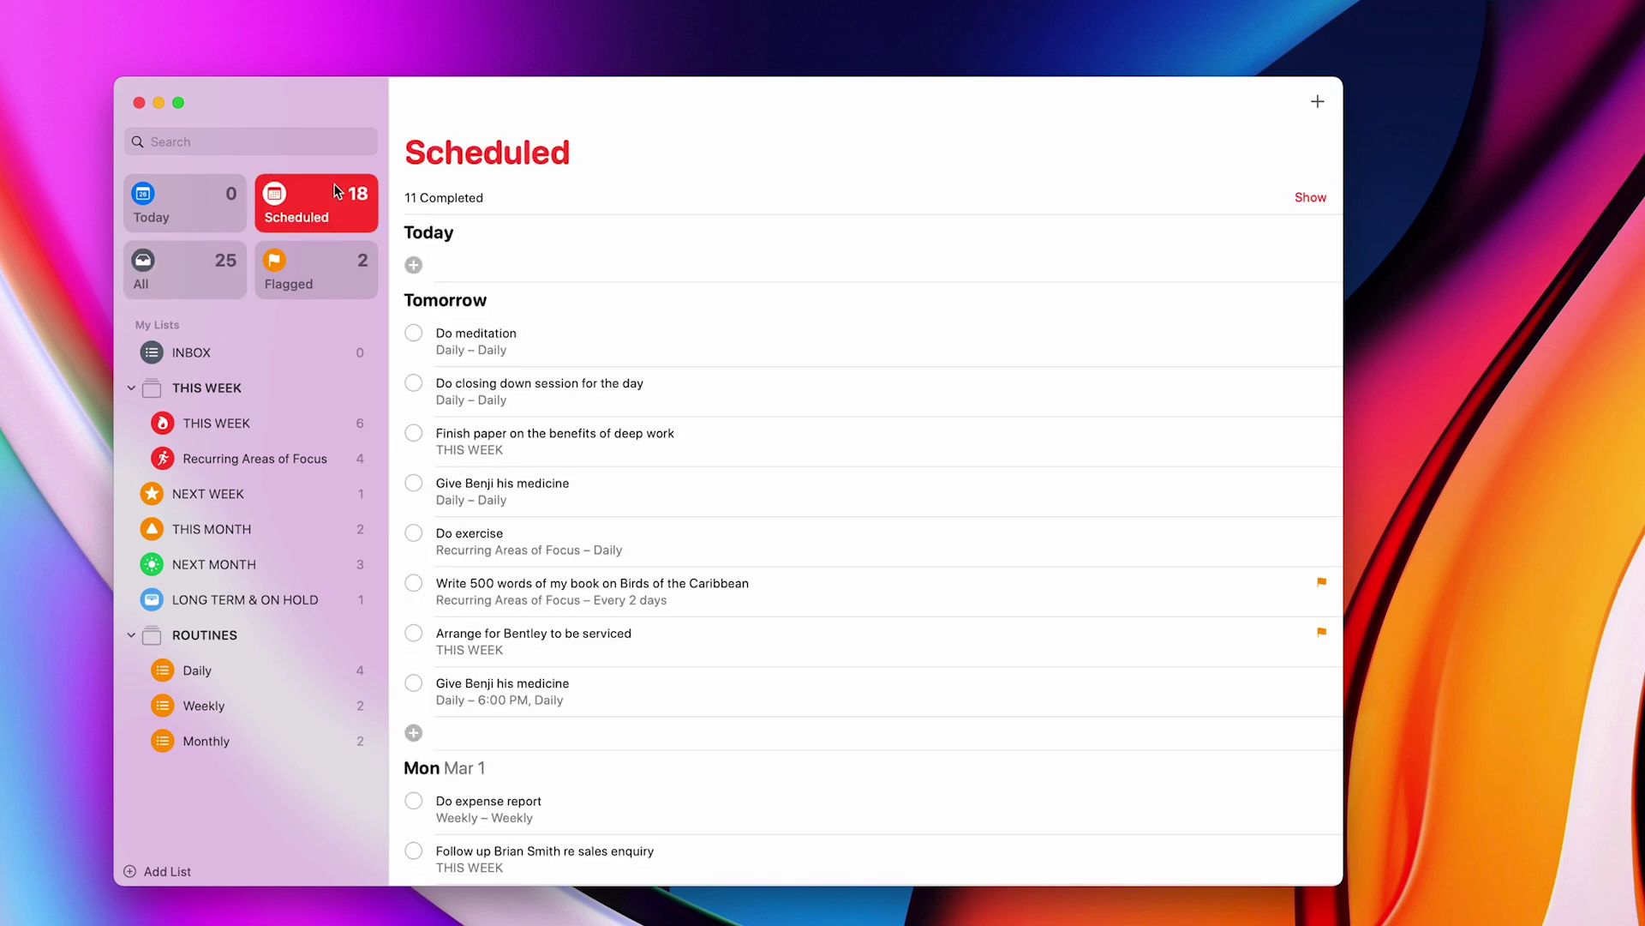
pyautogui.scroll(-3, 641, 452)
pyautogui.scroll(2, 641, 451)
pyautogui.scroll(1, 642, 458)
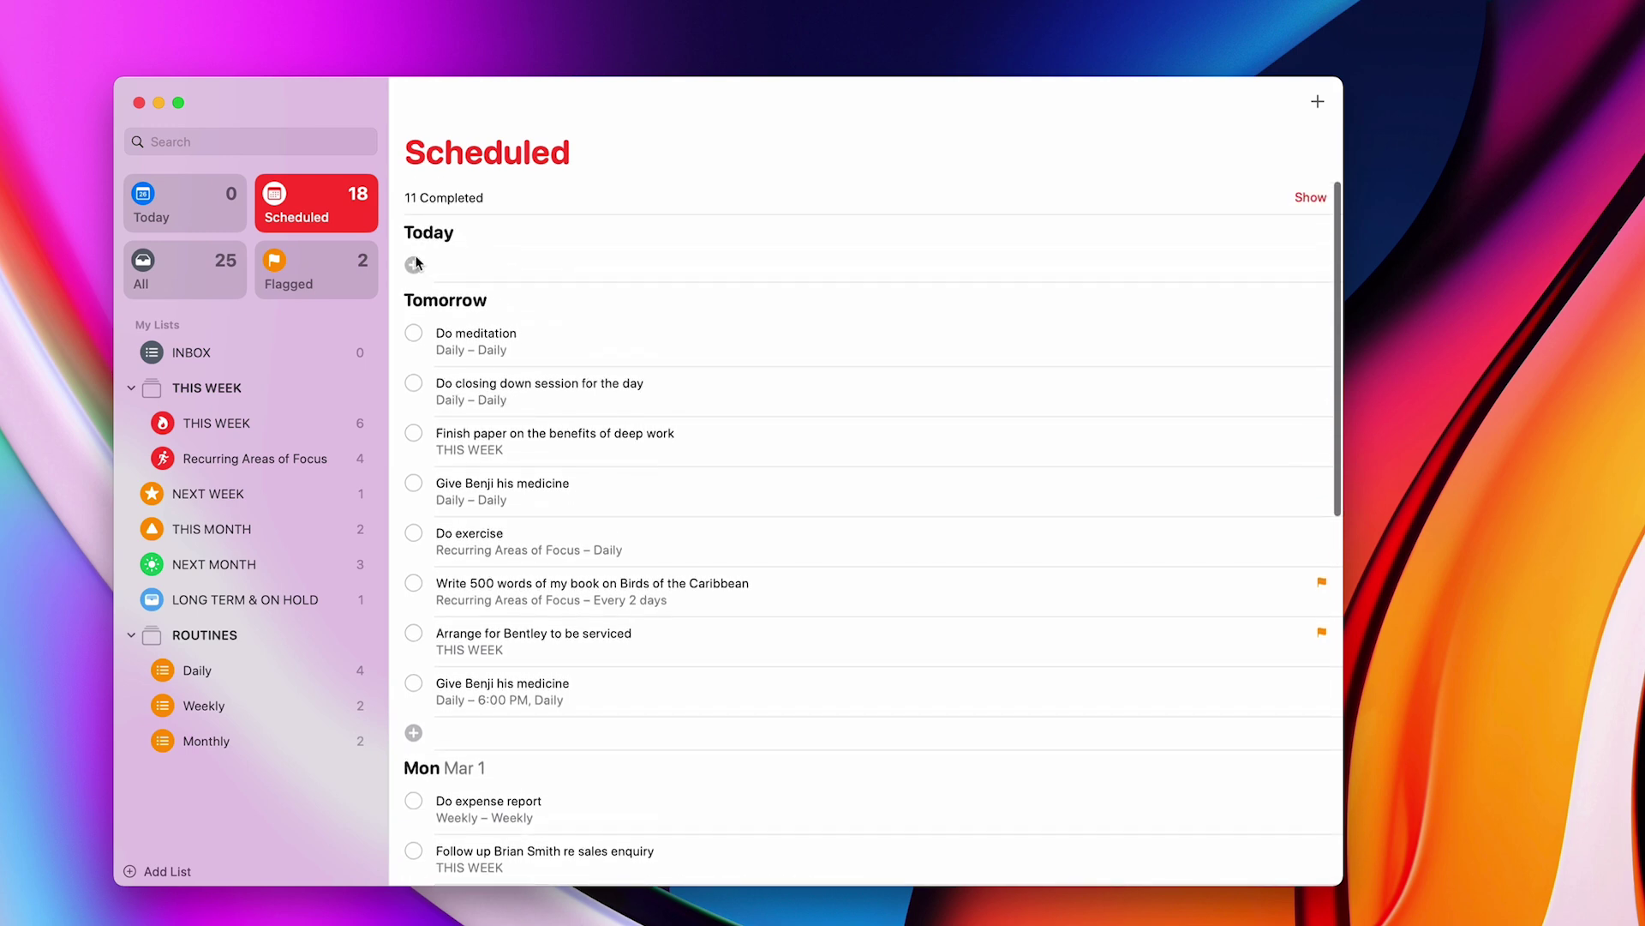
# Add a Go shopping reminder under Tomorrow, fixing a typo before saving.
pyautogui.click(413, 734)
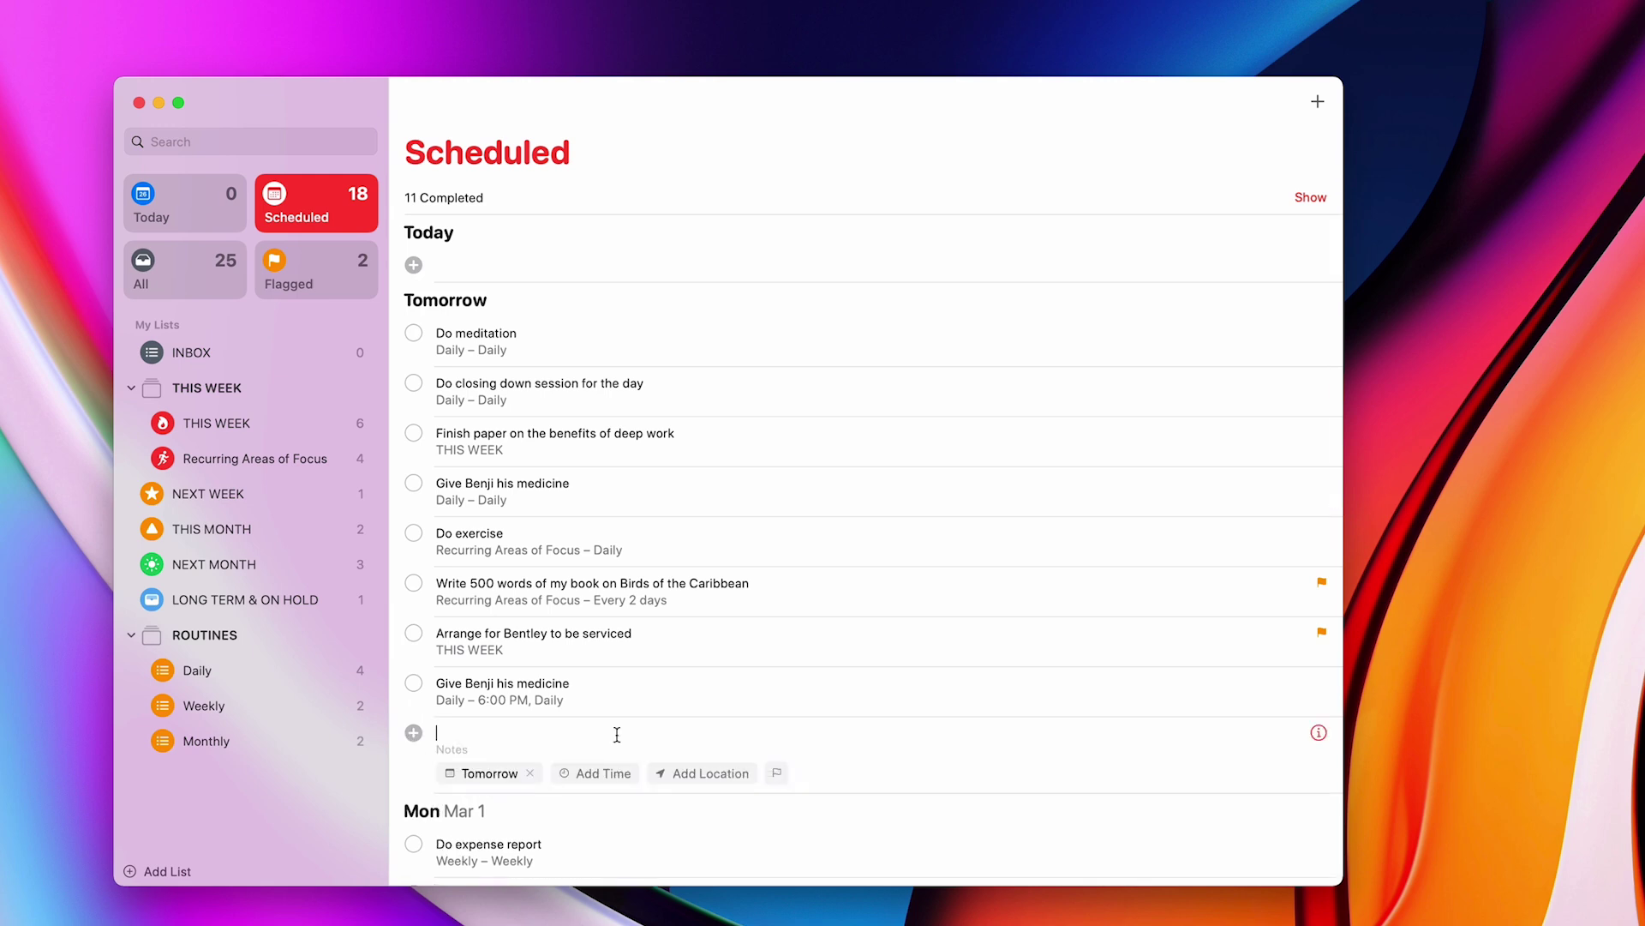
pyautogui.write('Go shoppinf')
pyautogui.press('BackSpace')
pyautogui.write('g')
pyautogui.press('Return')
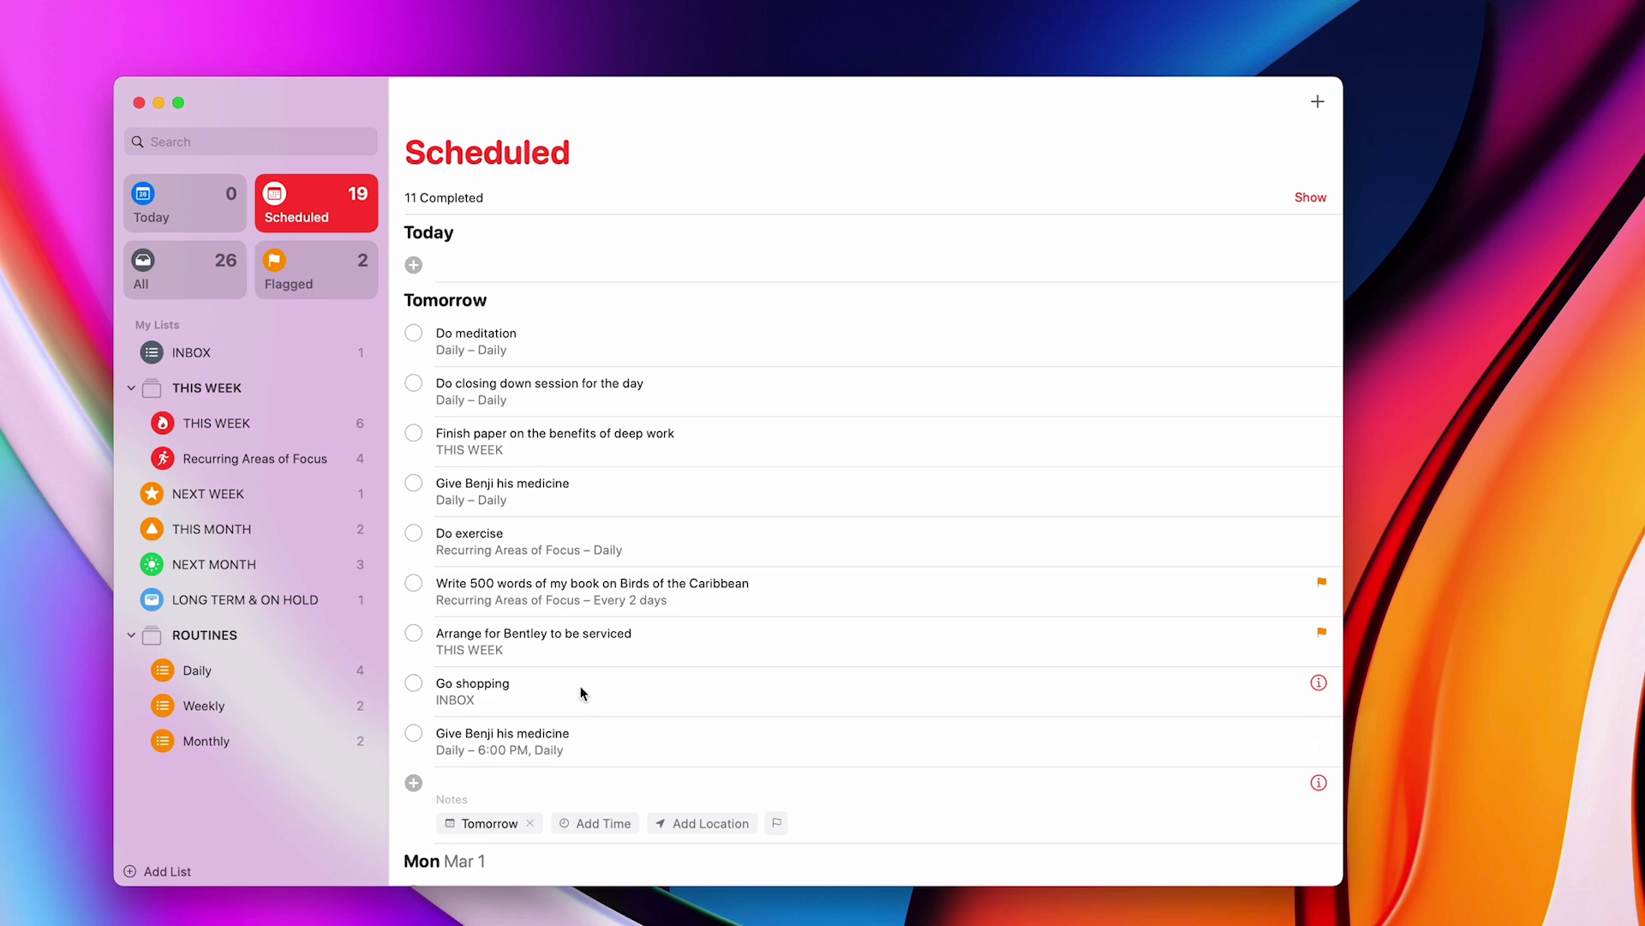